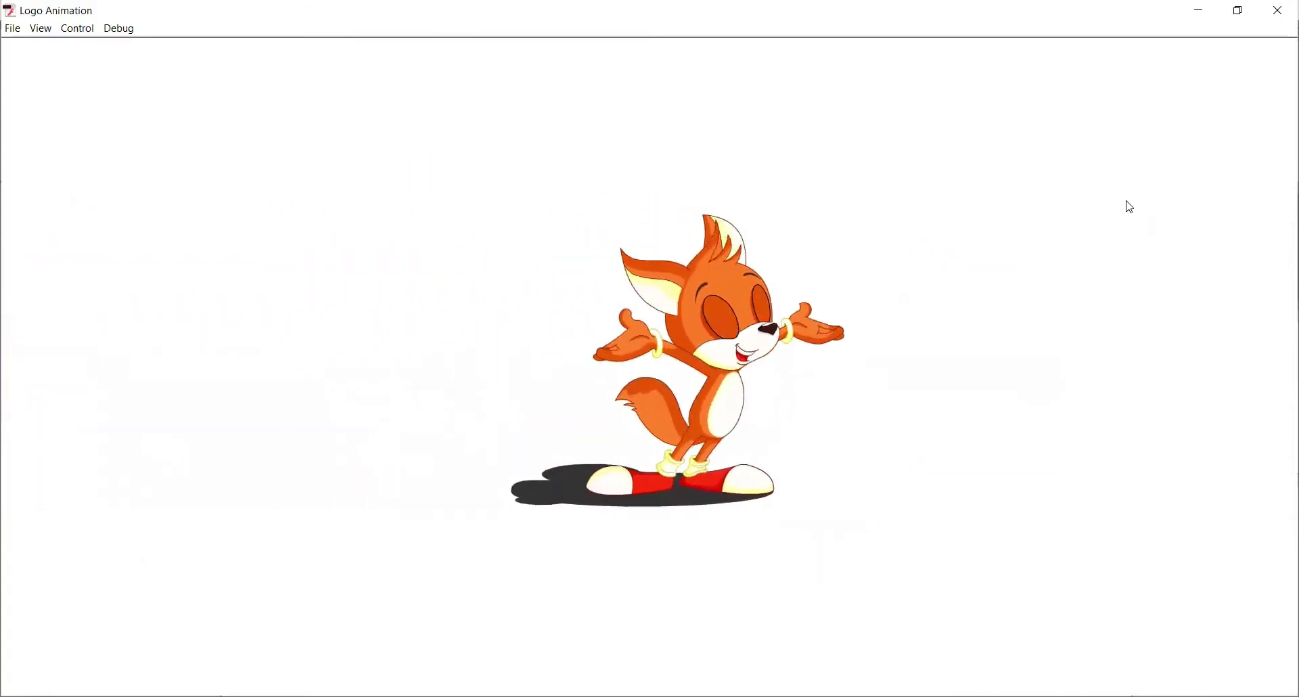
- Close the Logo Animation test-movie window to return to the Flash editor
left_click(1280, 14)
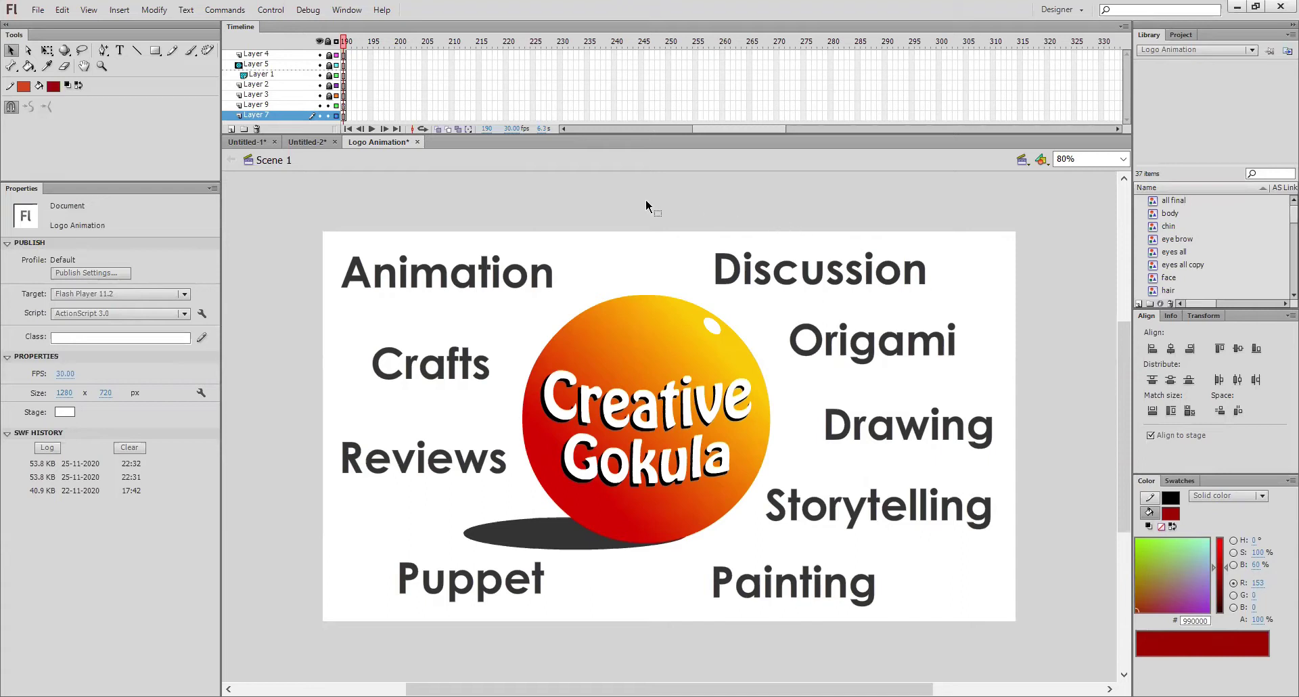
- Go to the blank Untitled-2 document, select frame 1 and take the dark-red Brush
left_click(247, 141)
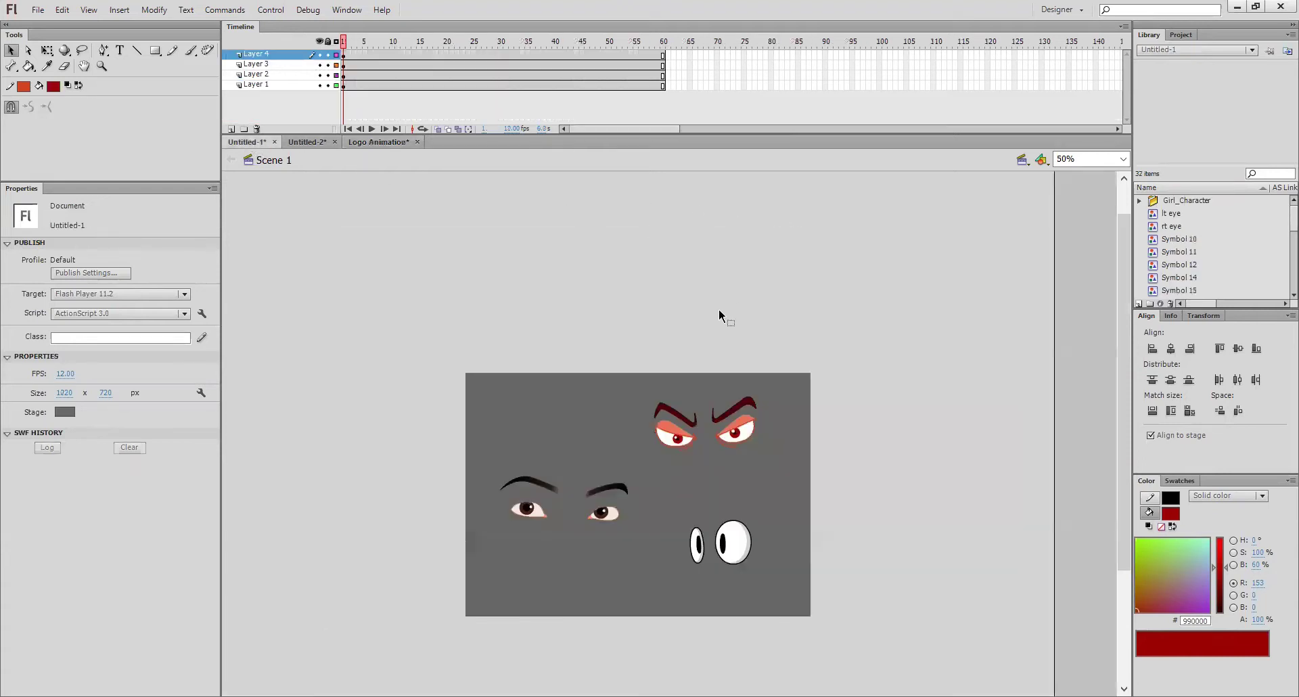
left_click(317, 142)
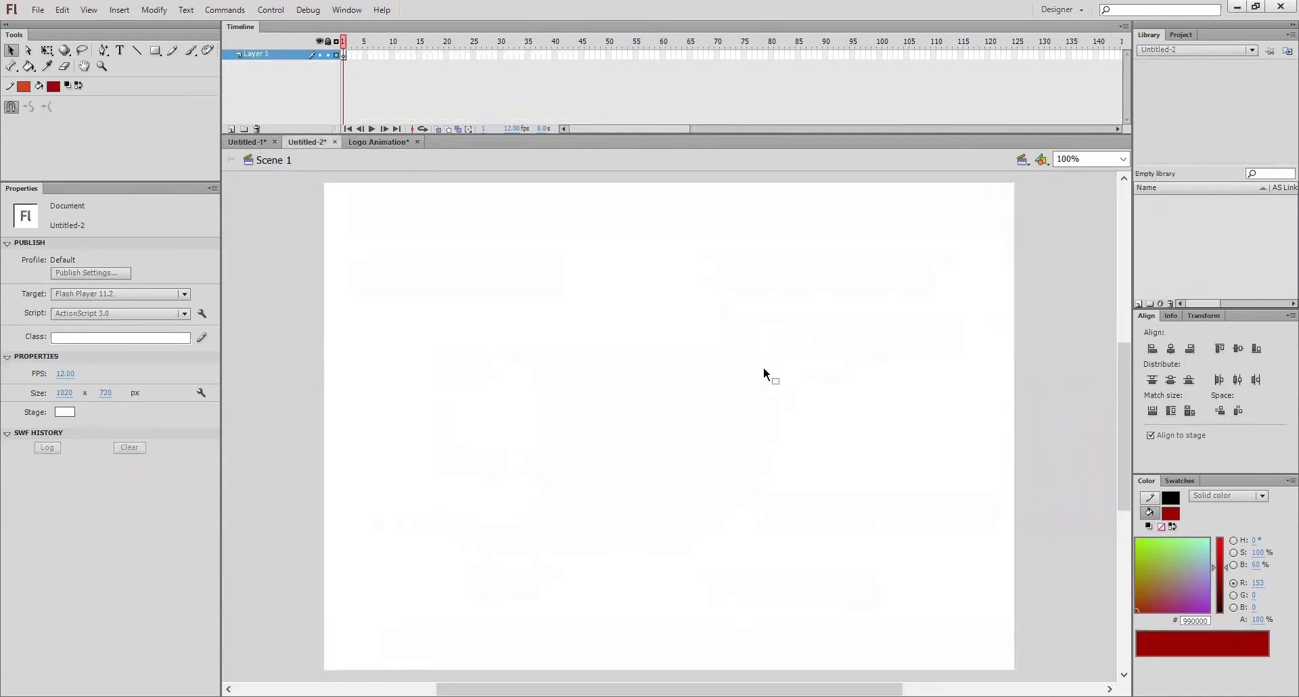
left_click(342, 56)
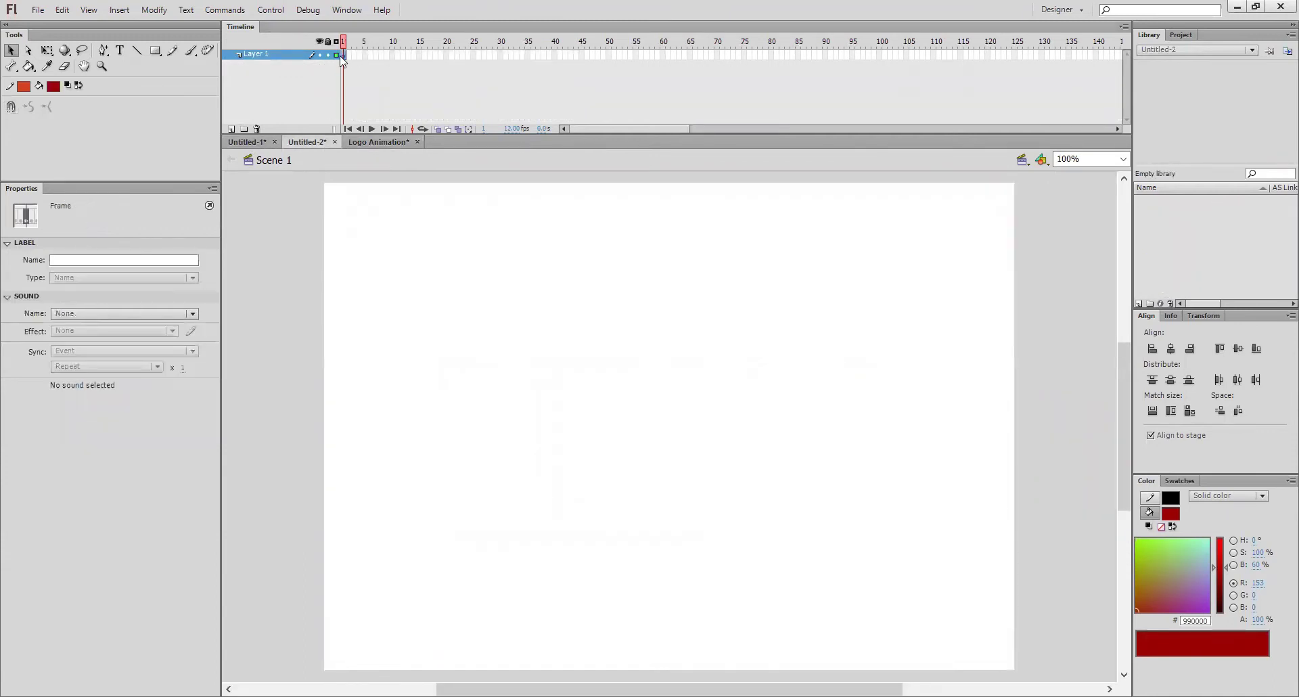
left_click(191, 51)
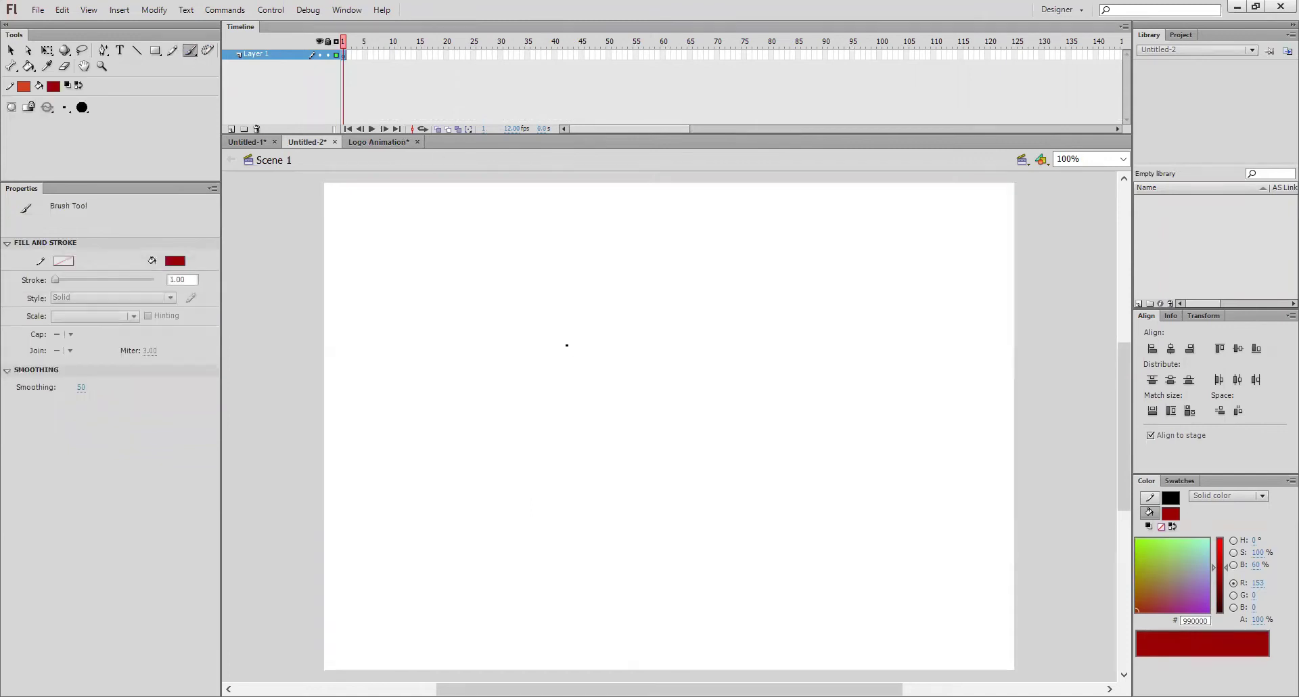
- Brush a dark-red eyebrow arc with a rounded eye outline beneath it
mouse_move(541, 291)
left_mouse_down()
mouse_move(621, 254)
mouse_move(717, 259)
left_mouse_up()
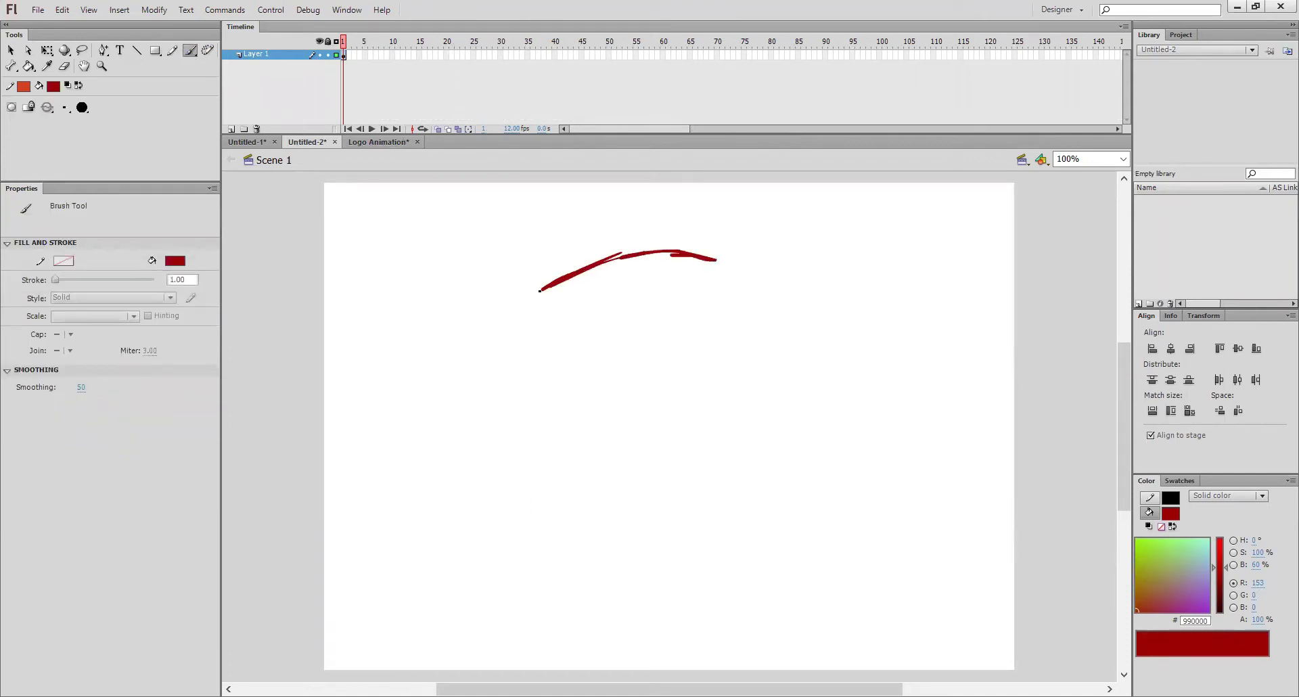
mouse_move(540, 291)
left_mouse_down()
mouse_move(546, 301)
mouse_move(661, 266)
mouse_move(726, 264)
left_mouse_up()
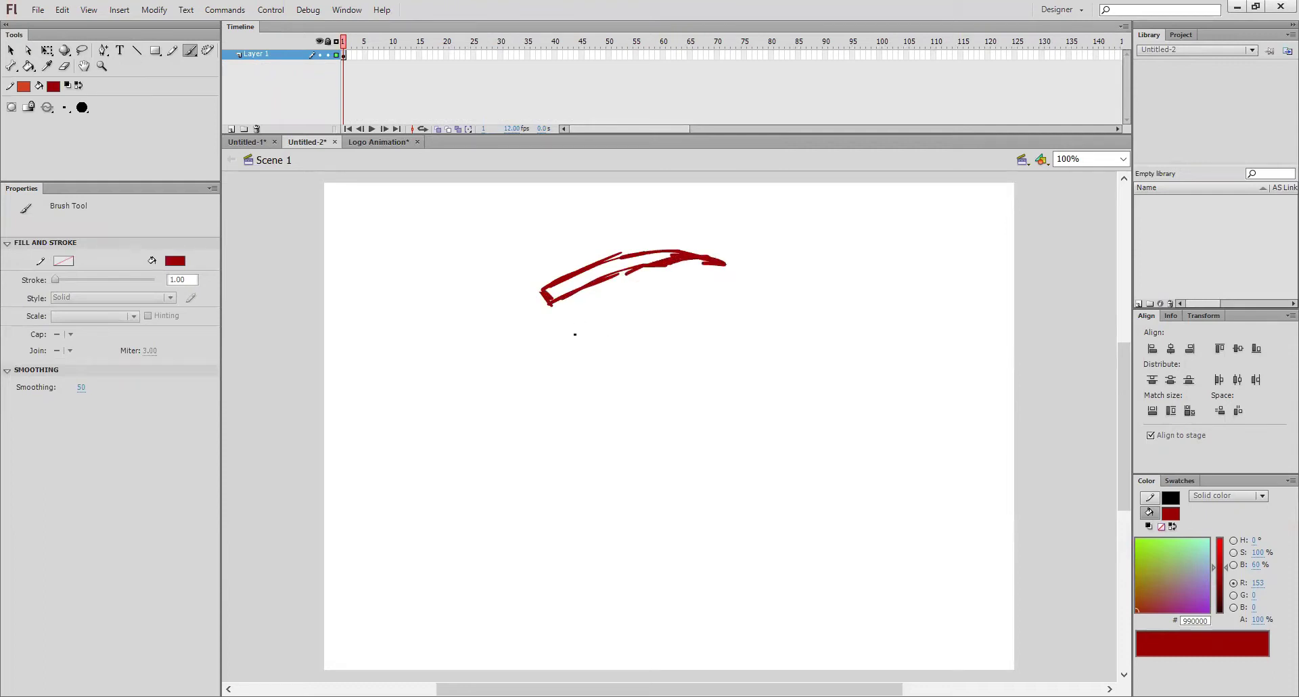
mouse_move(573, 414)
left_mouse_down()
mouse_move(623, 317)
mouse_move(636, 443)
left_mouse_up()
mouse_move(593, 317)
left_mouse_down()
mouse_move(674, 318)
mouse_move(682, 426)
mouse_move(639, 448)
mouse_move(592, 433)
mouse_move(587, 390)
mouse_move(639, 373)
mouse_move(648, 443)
mouse_move(626, 420)
mouse_move(647, 425)
left_mouse_up()
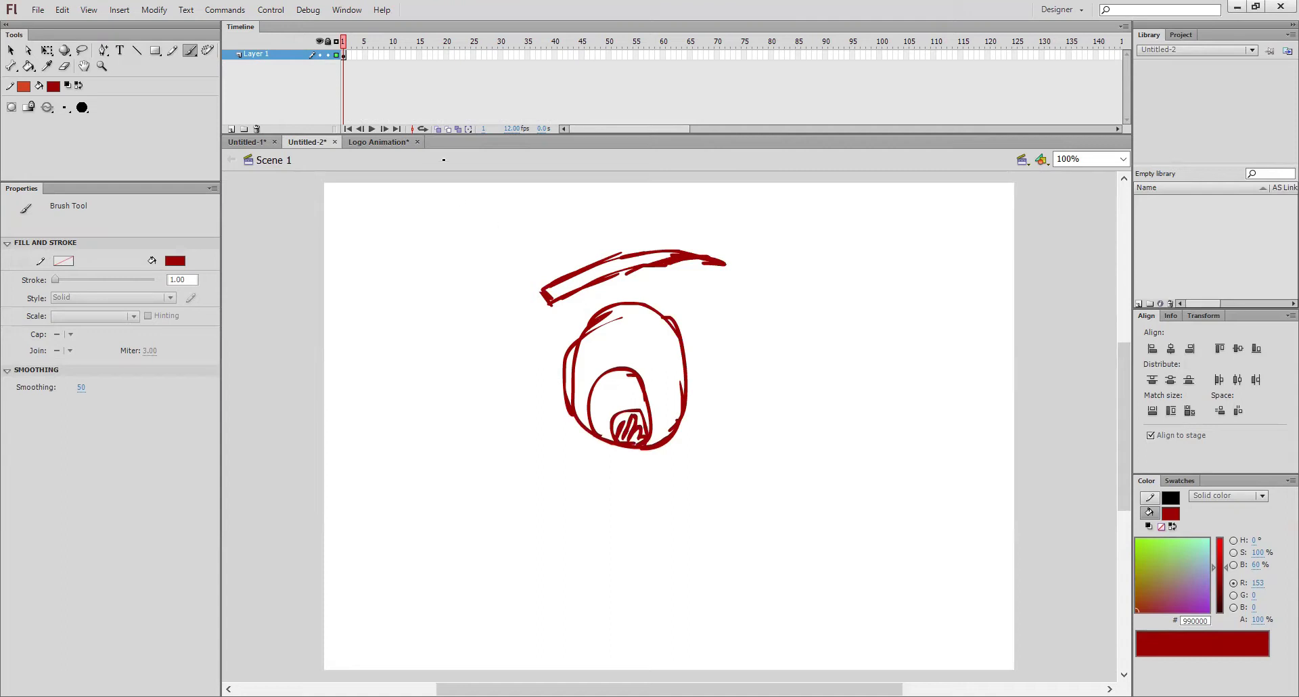
- Lock the sketch layer, add Layer 2, and ready a black Line tool at 200% zoom
left_click(328, 55)
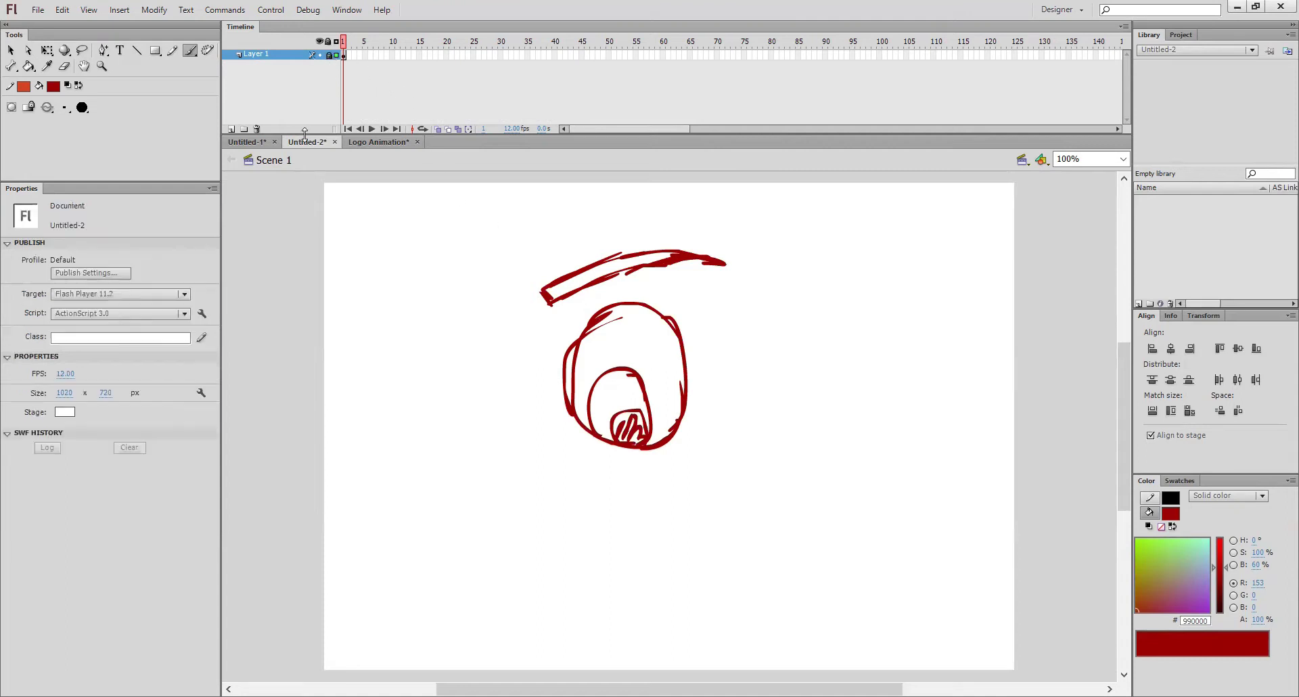
left_click(231, 129)
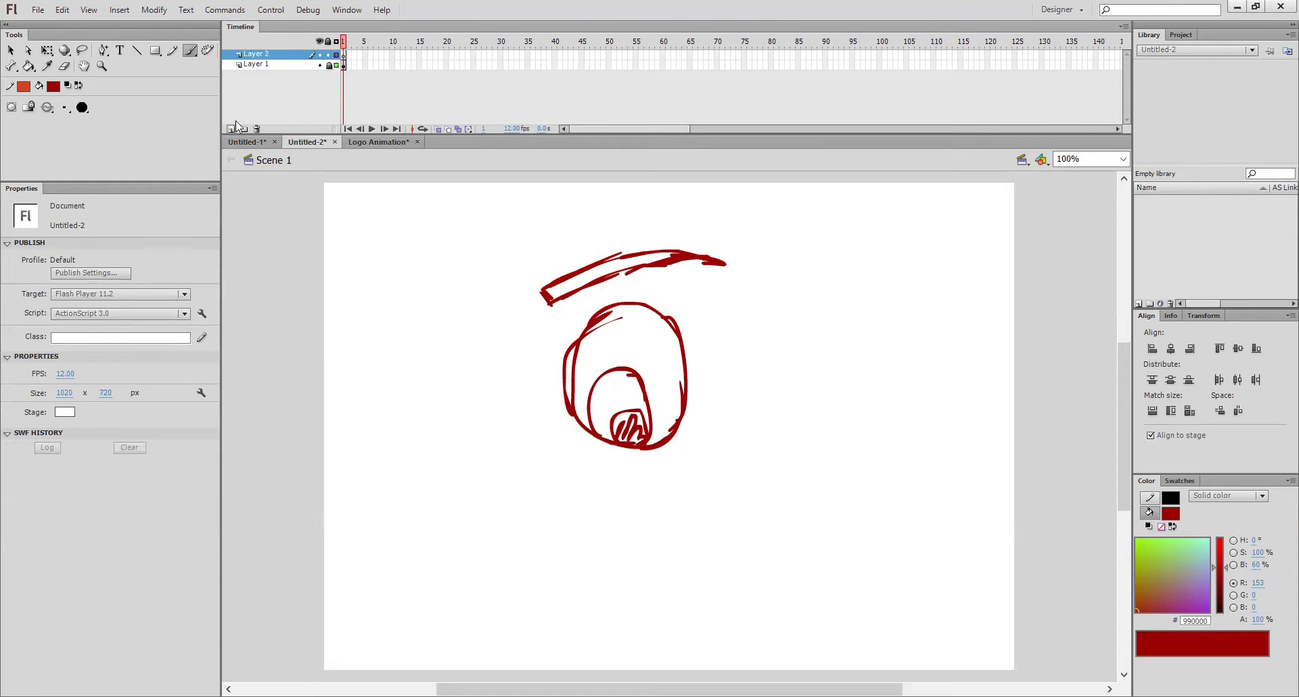
left_click(320, 66)
left_click(343, 54)
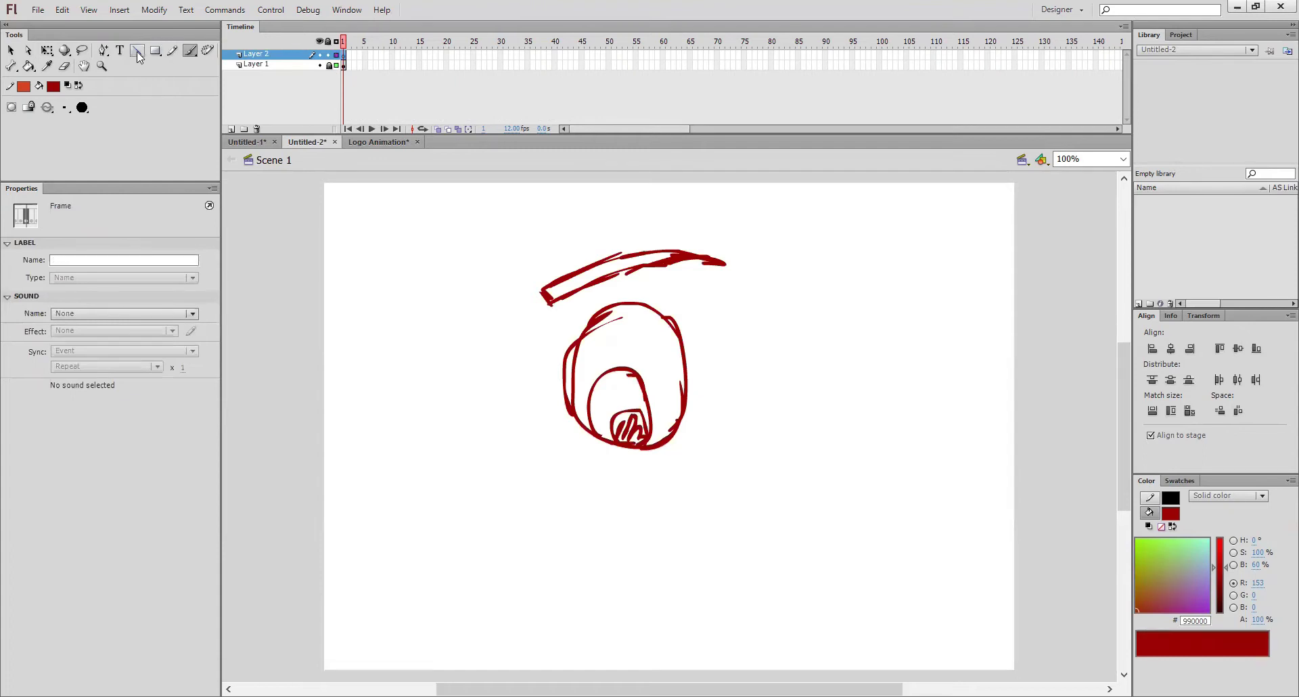
key("n")
left_click(54, 88)
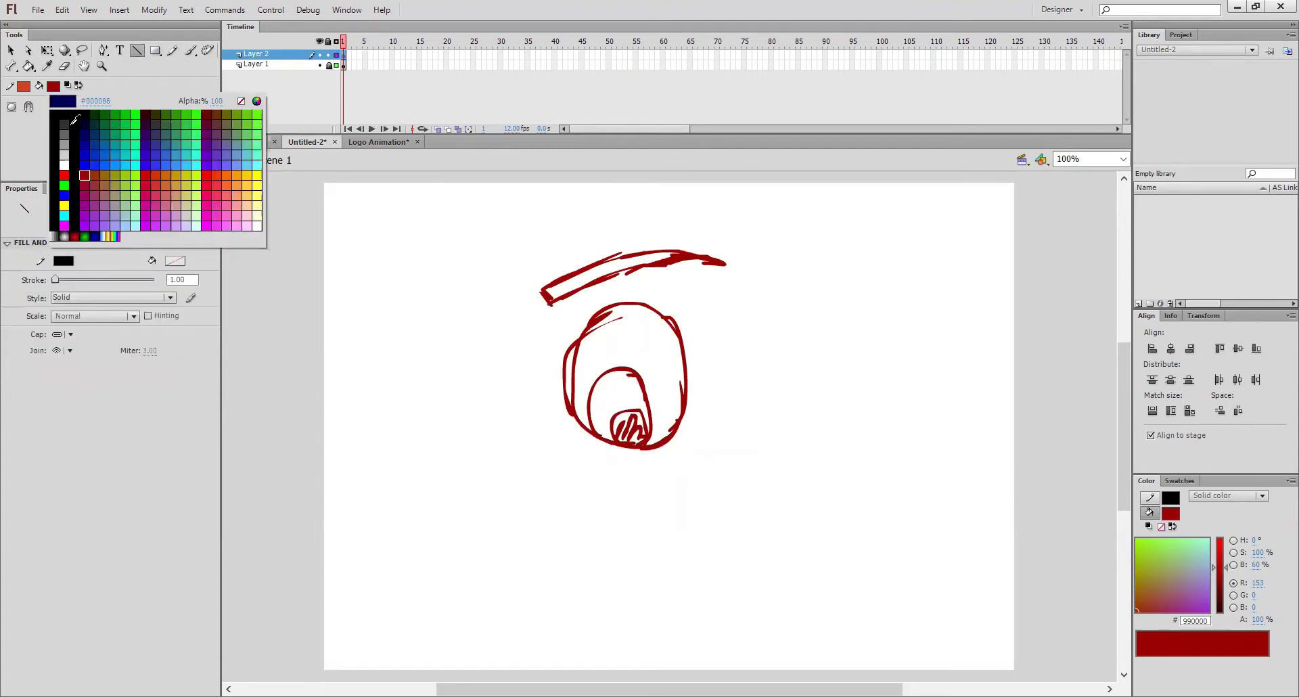
left_click(65, 112)
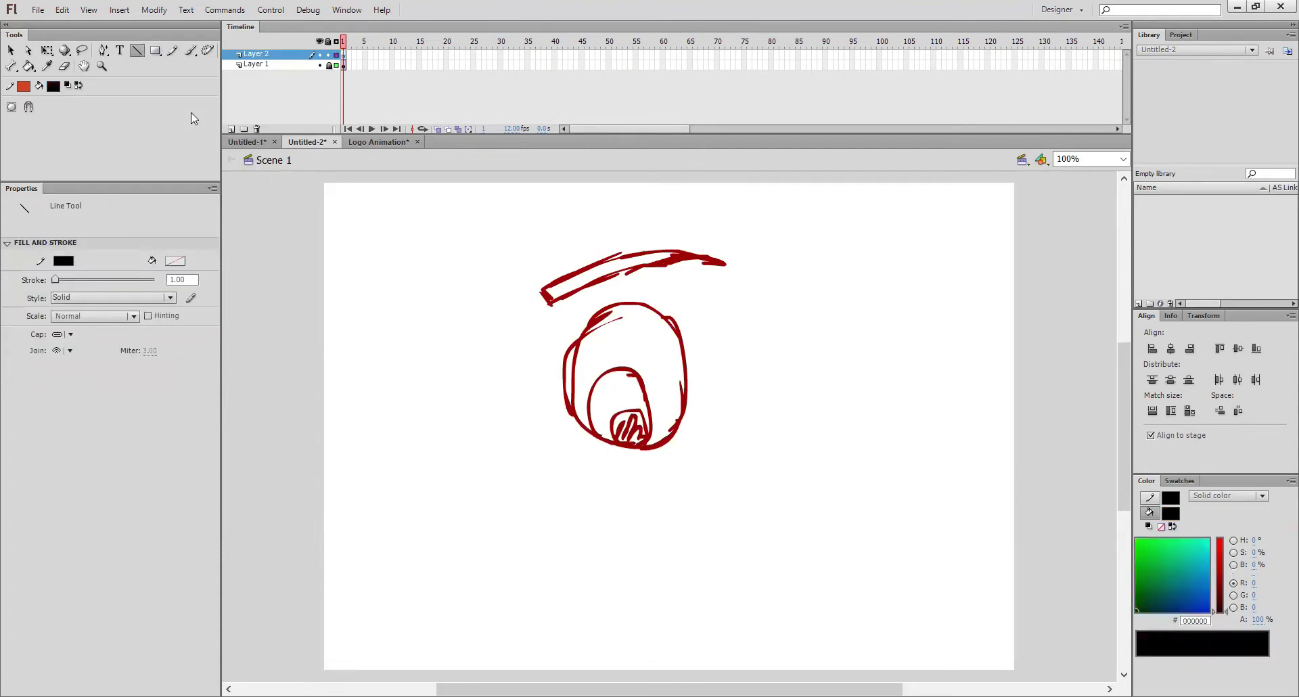
key("ctrl+equal")
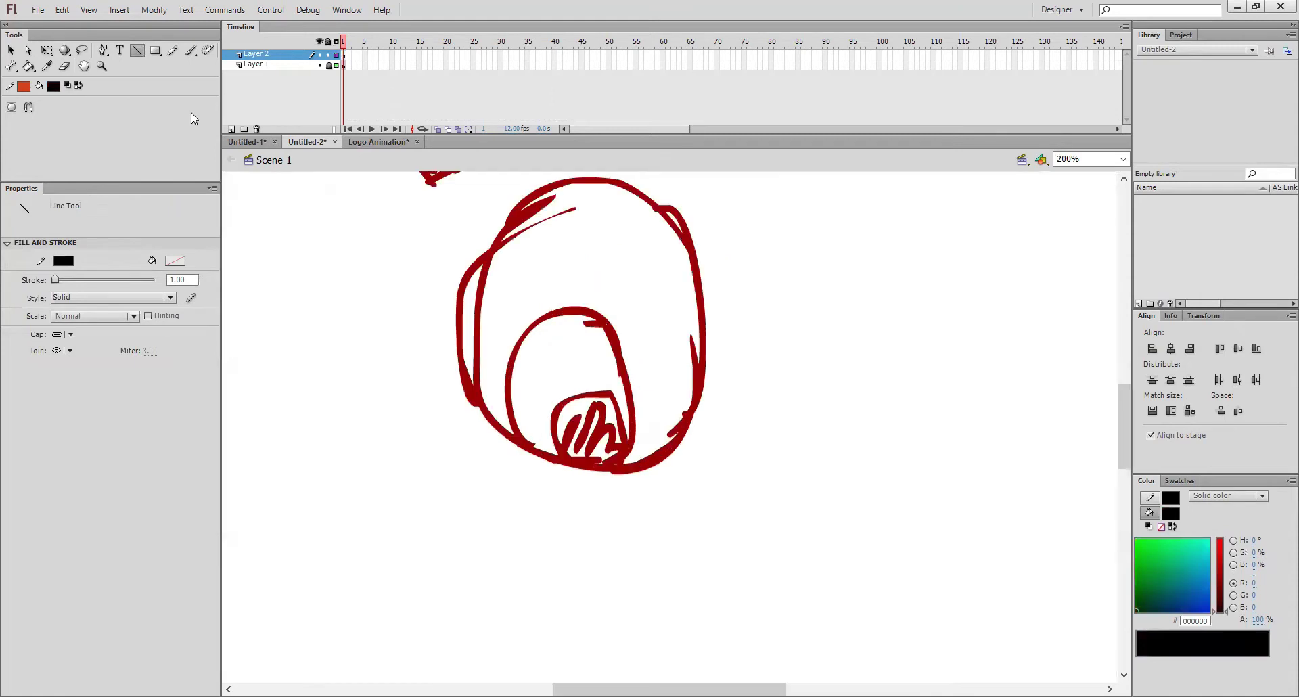
left_click_drag(1126, 430, 1127, 405)
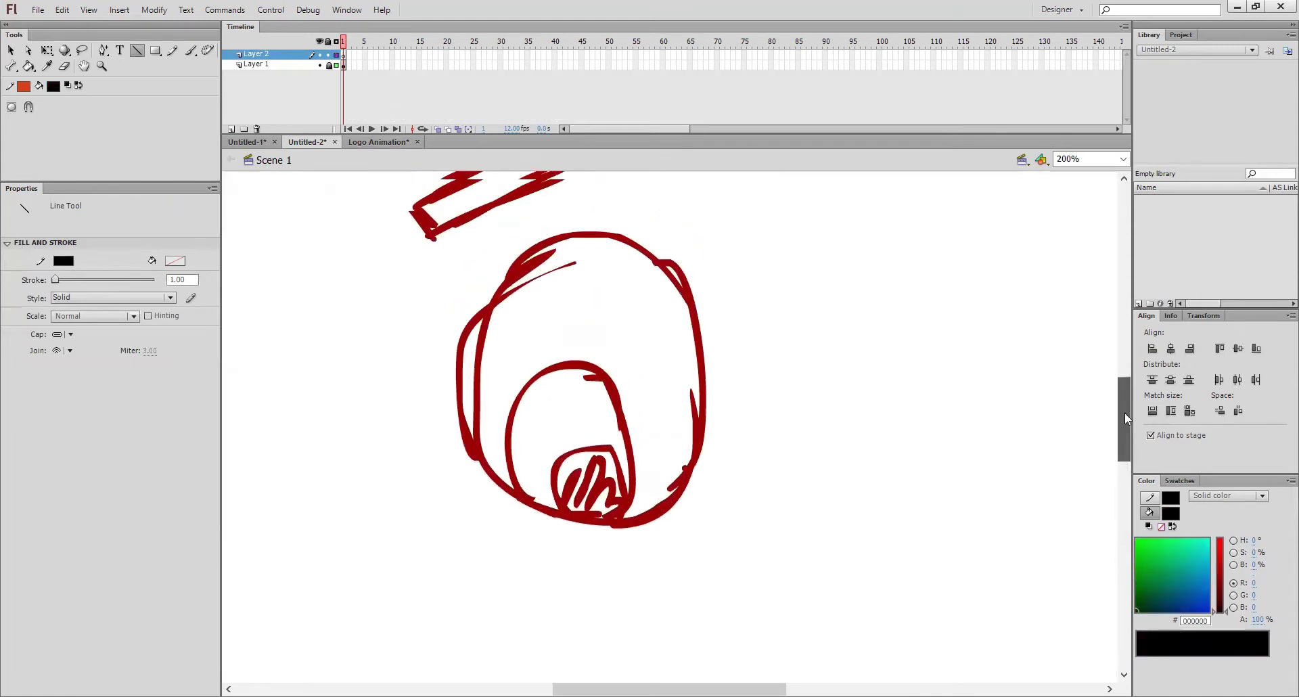
left_click(357, 55)
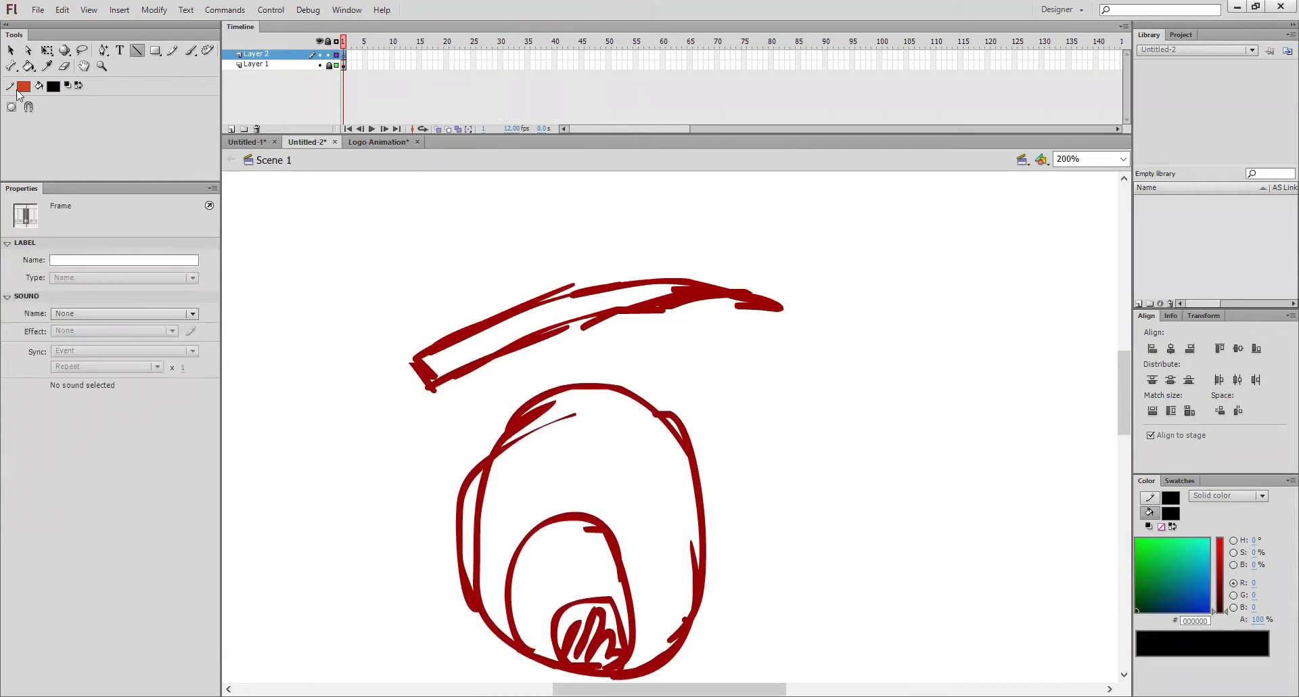
- Trace the eyebrow's top and bottom edges with bent black lines of stroke 3
mouse_move(415, 357)
left_mouse_down()
mouse_move(824, 300)
mouse_move(784, 309)
left_mouse_up()
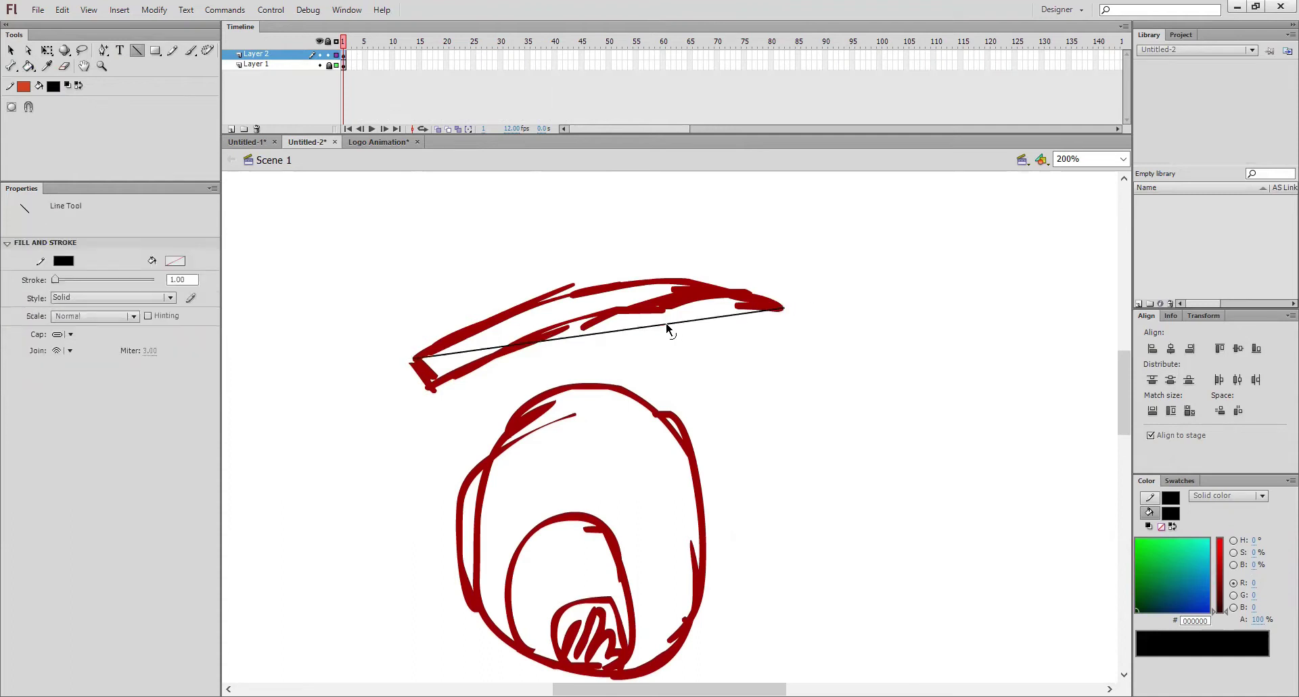
left_click_drag(666, 328, 675, 271)
left_click(633, 287)
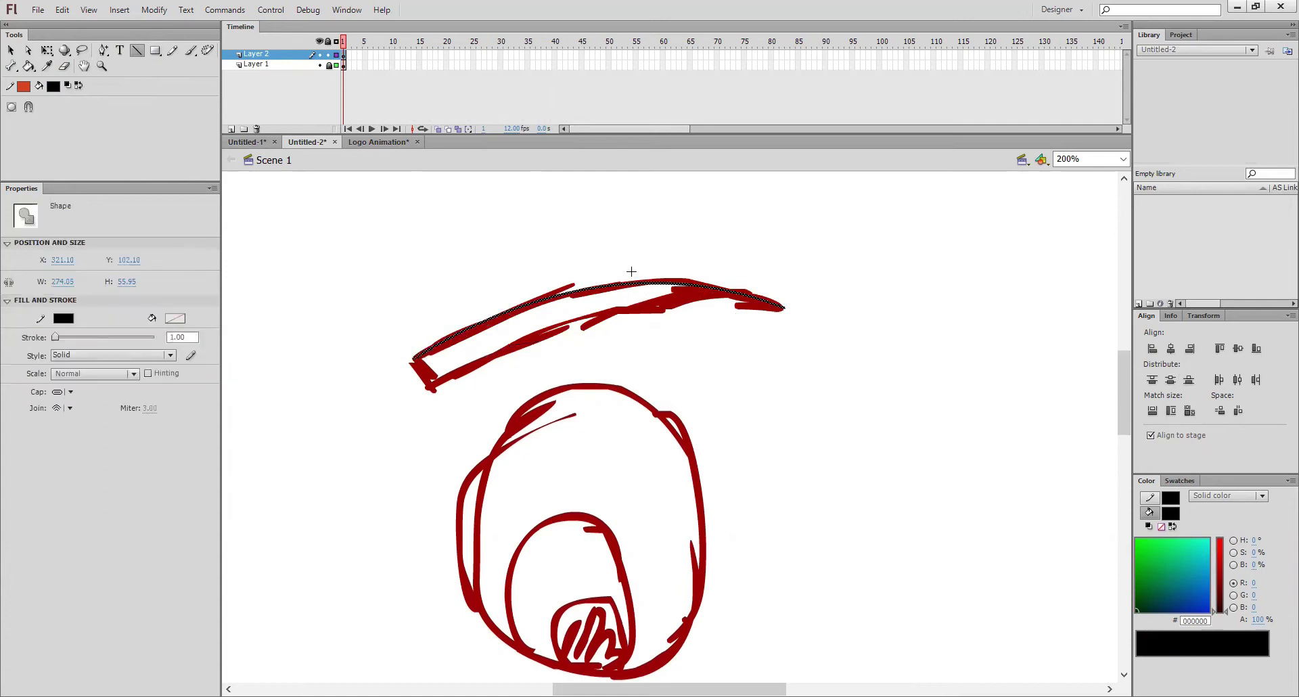
left_click(180, 337)
type("3")
key("Return")
mouse_move(414, 359)
left_mouse_down()
mouse_move(434, 386)
mouse_move(785, 308)
left_mouse_up()
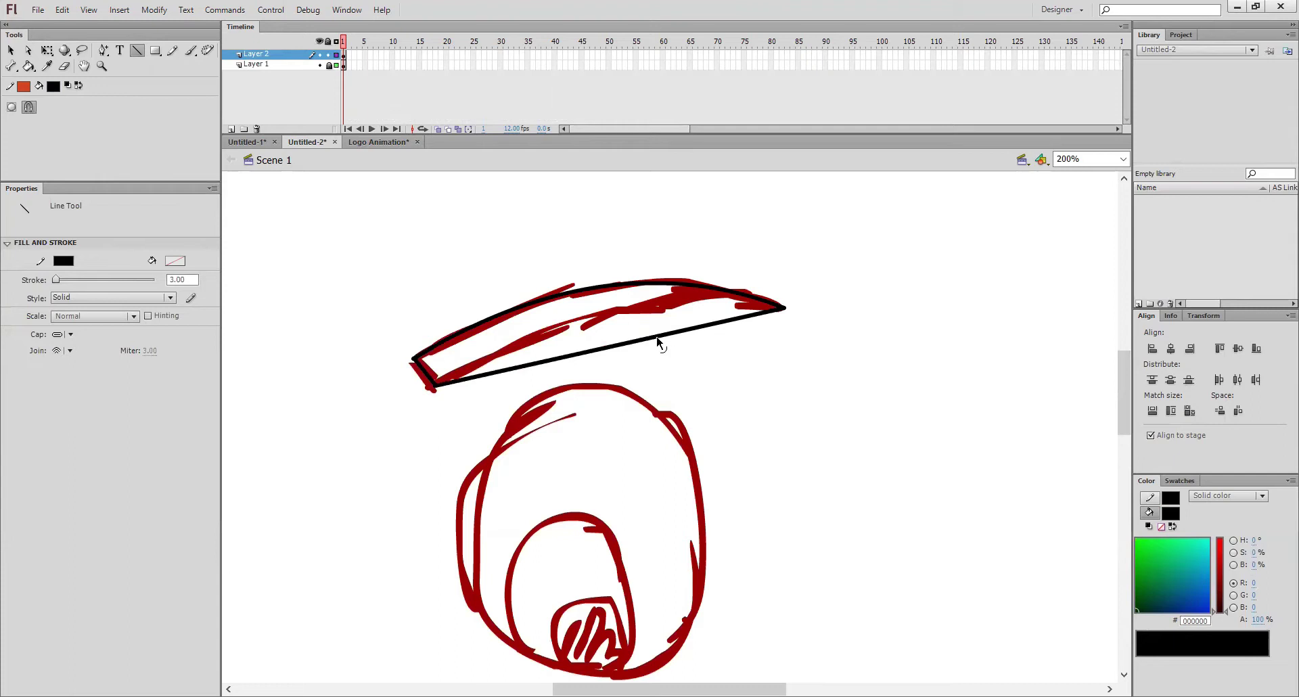
left_click_drag(657, 342, 640, 306)
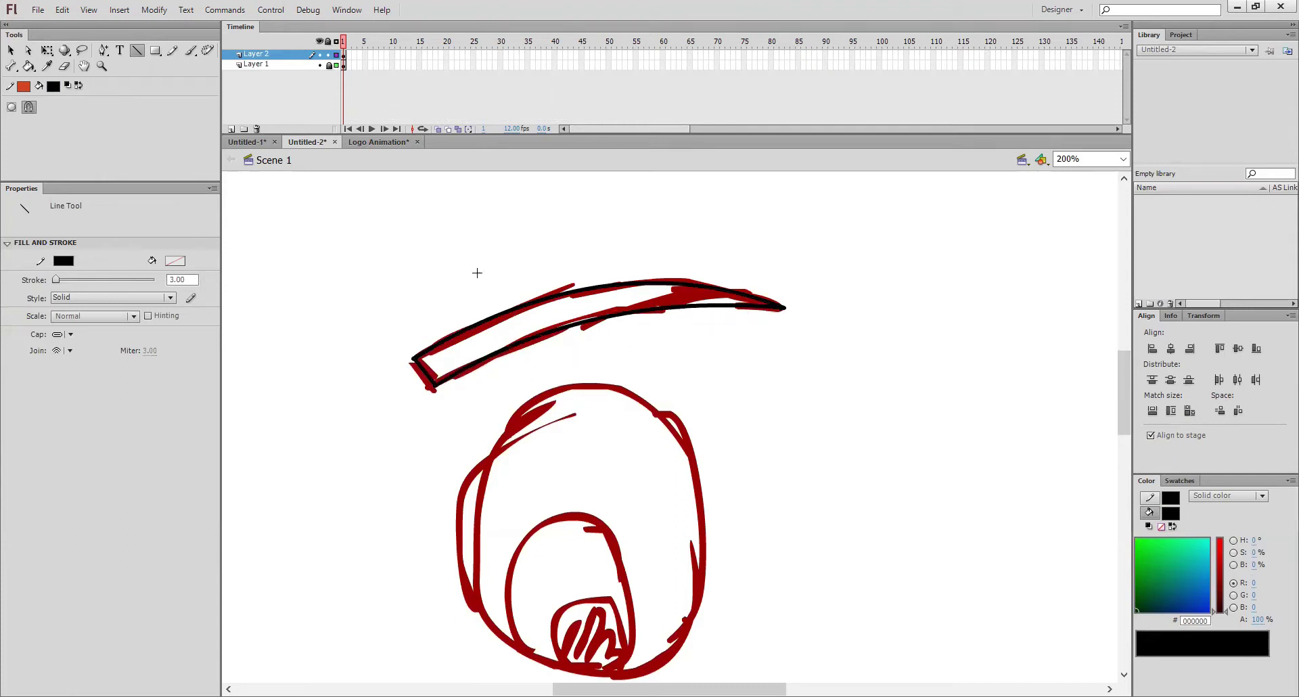
- Fill the traced eyebrow outline with black using Paint Bucket set to close large gaps
left_click(321, 65)
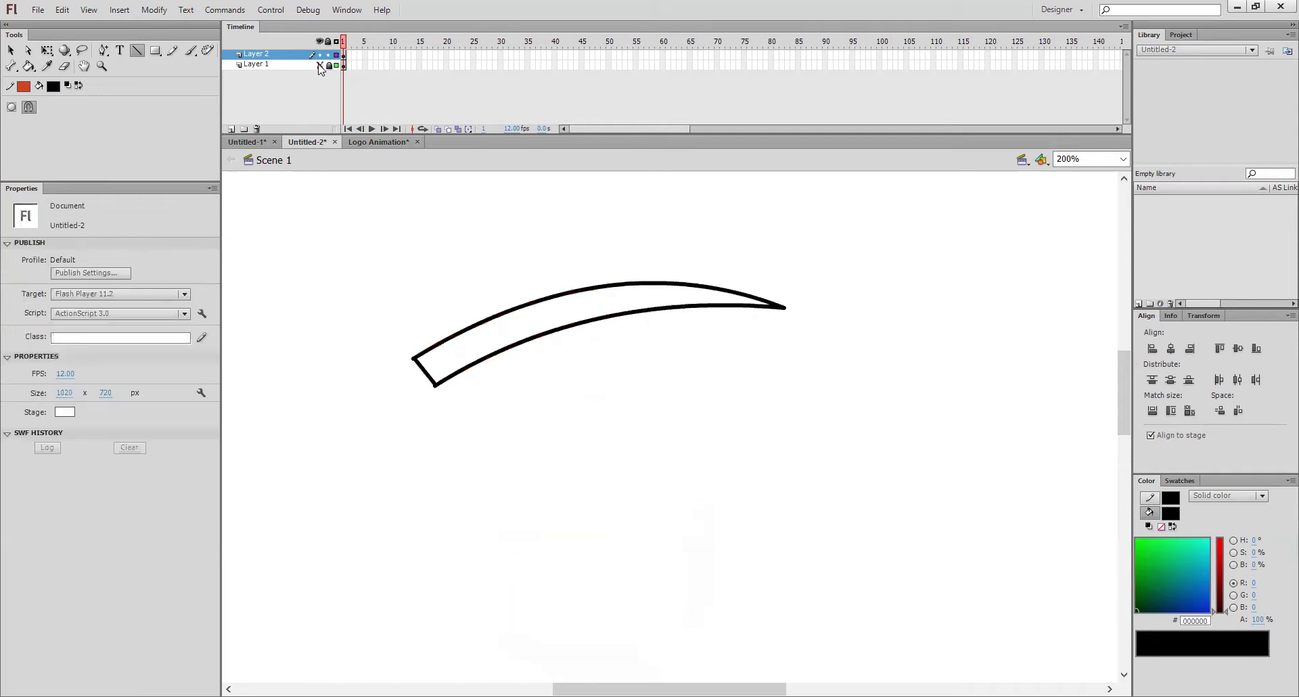
left_click(320, 66)
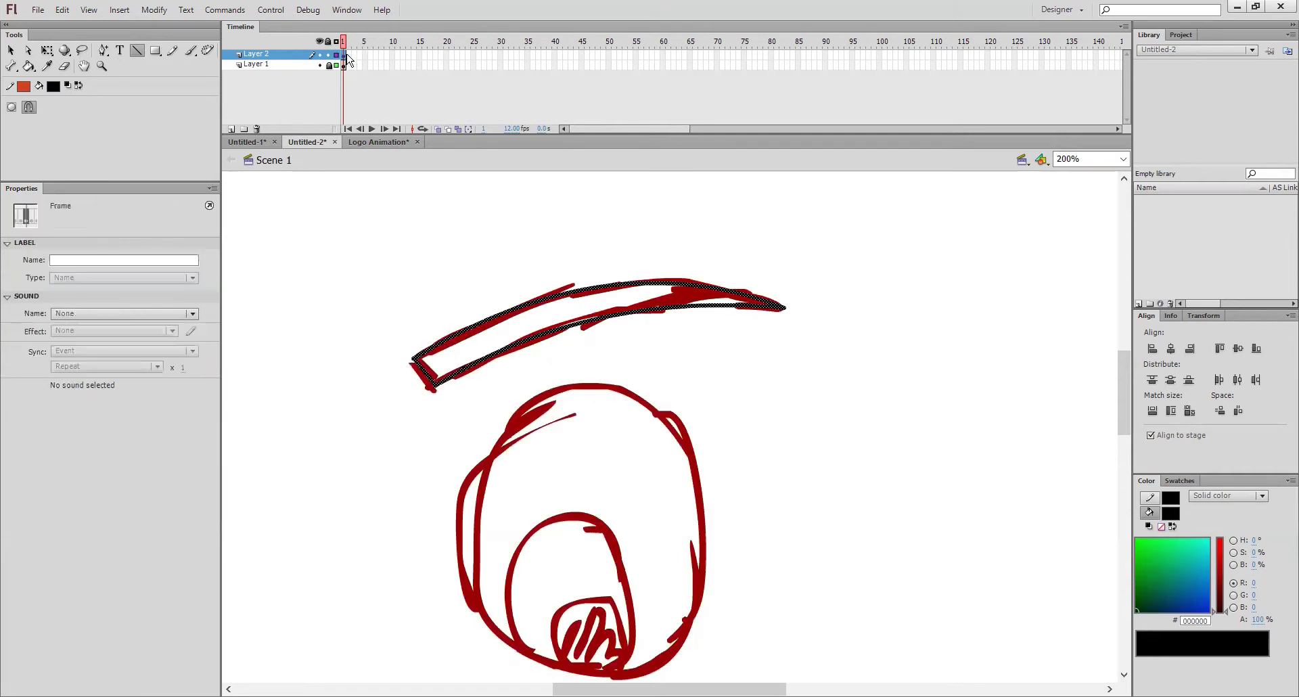
left_click(347, 56)
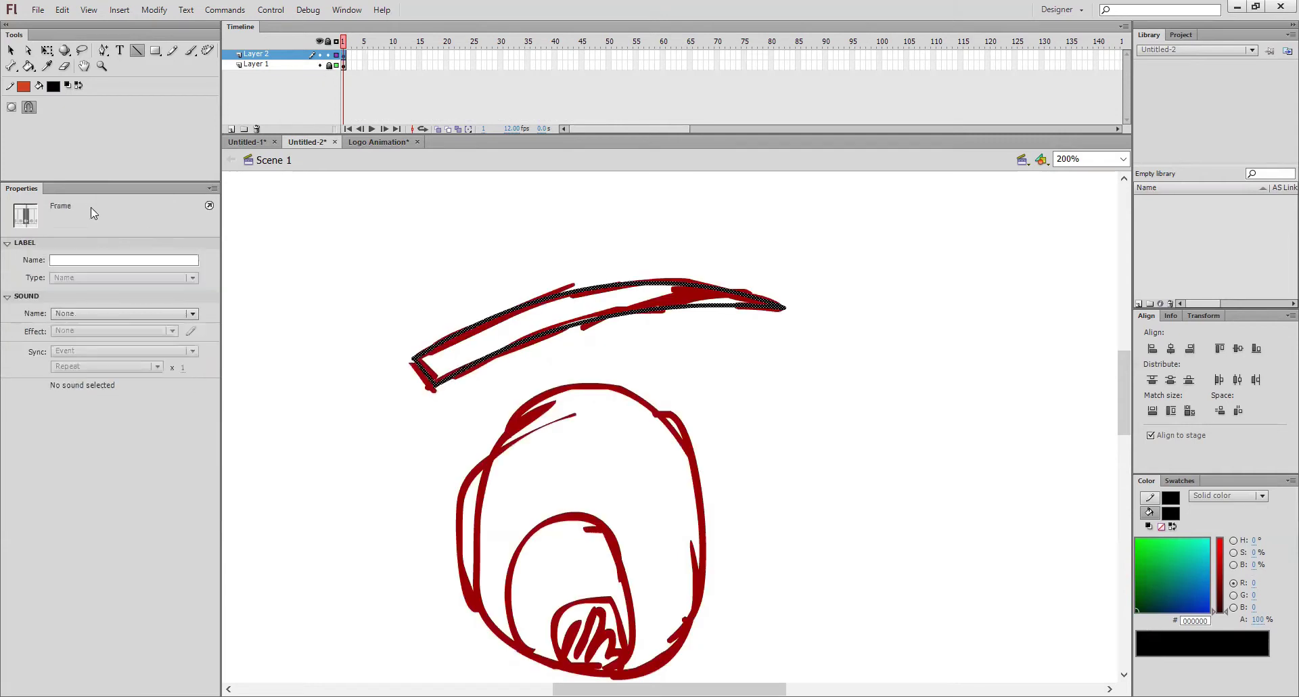
left_click(29, 66)
left_click(11, 107)
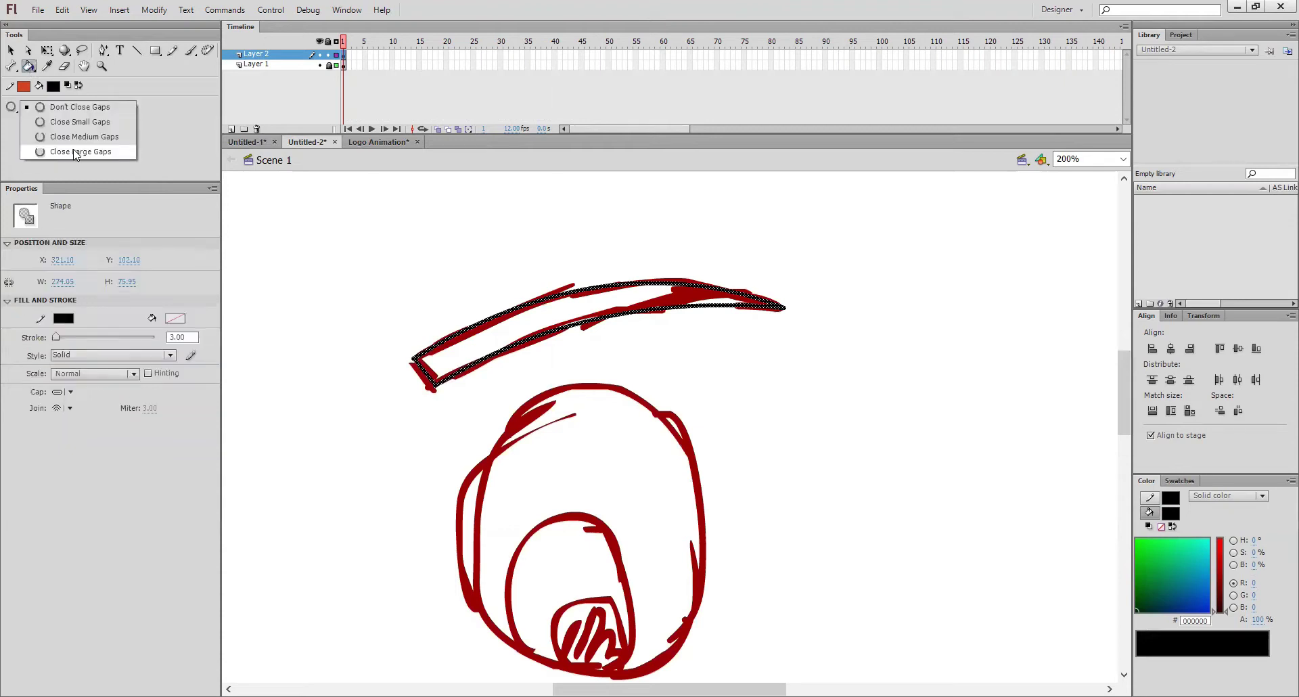
left_click(71, 153)
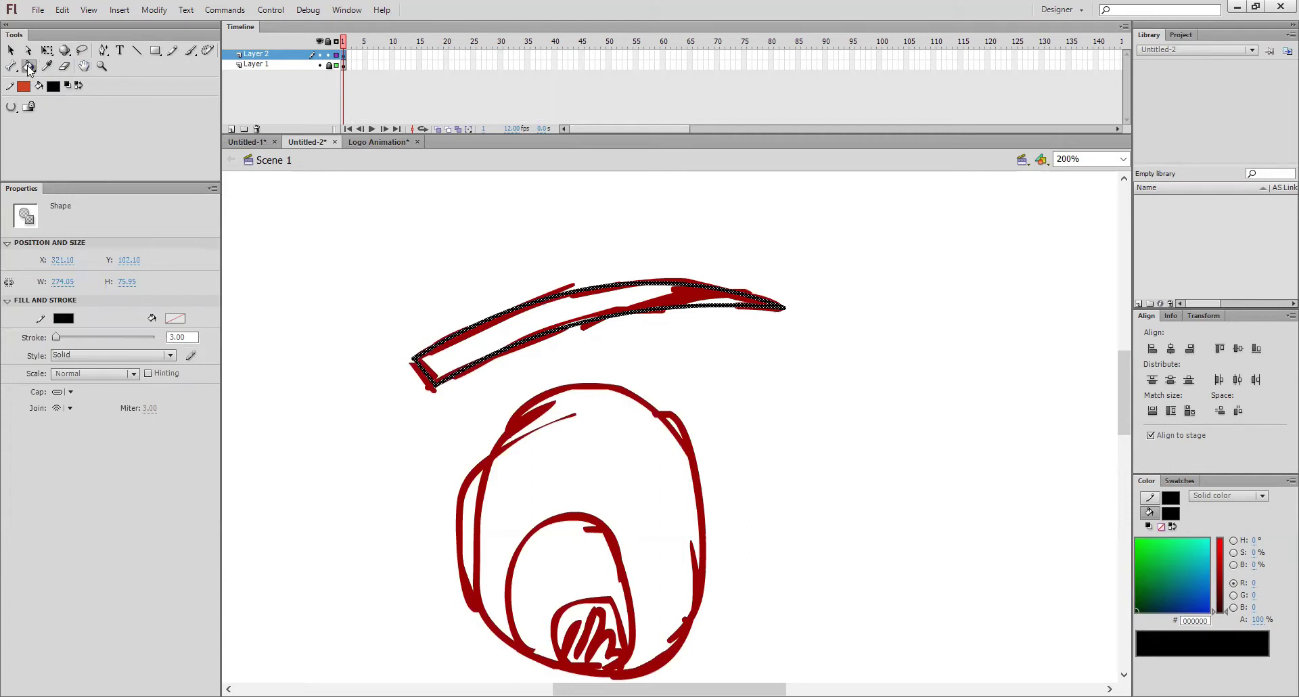
left_click(593, 296)
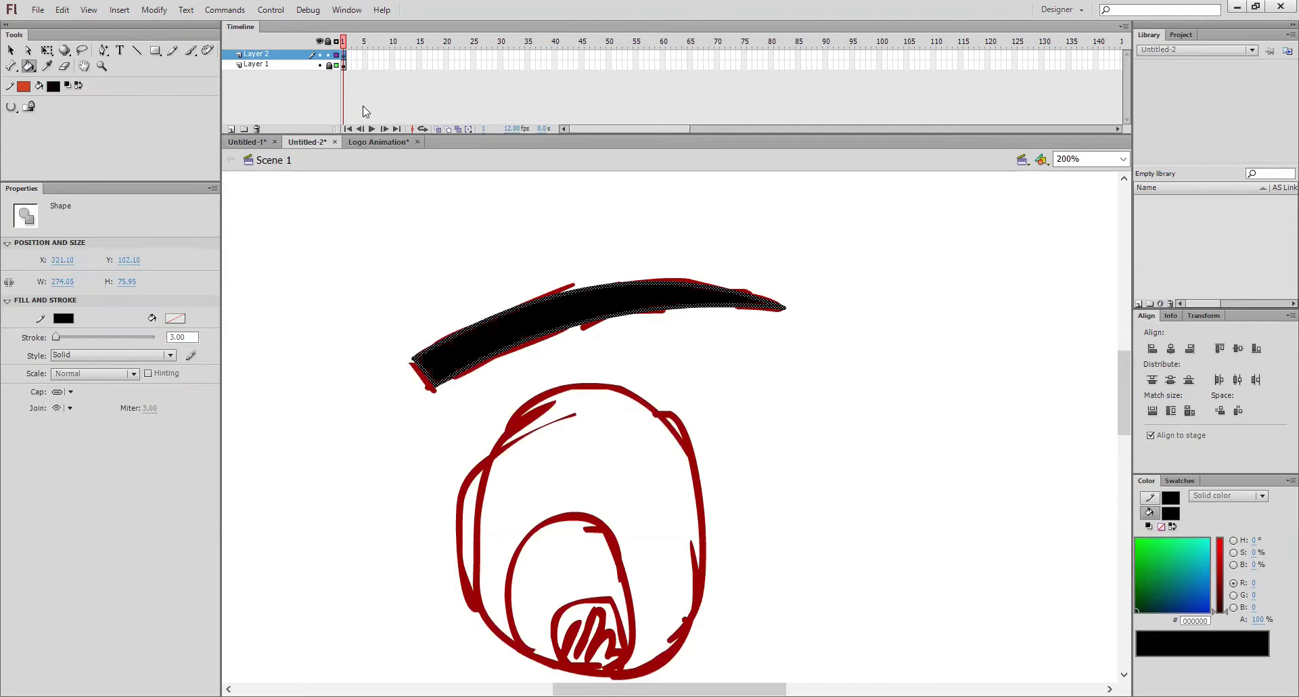
- Toggle the red sketch layer to check the black eyebrow fill, then select Layer 1
left_click(314, 67)
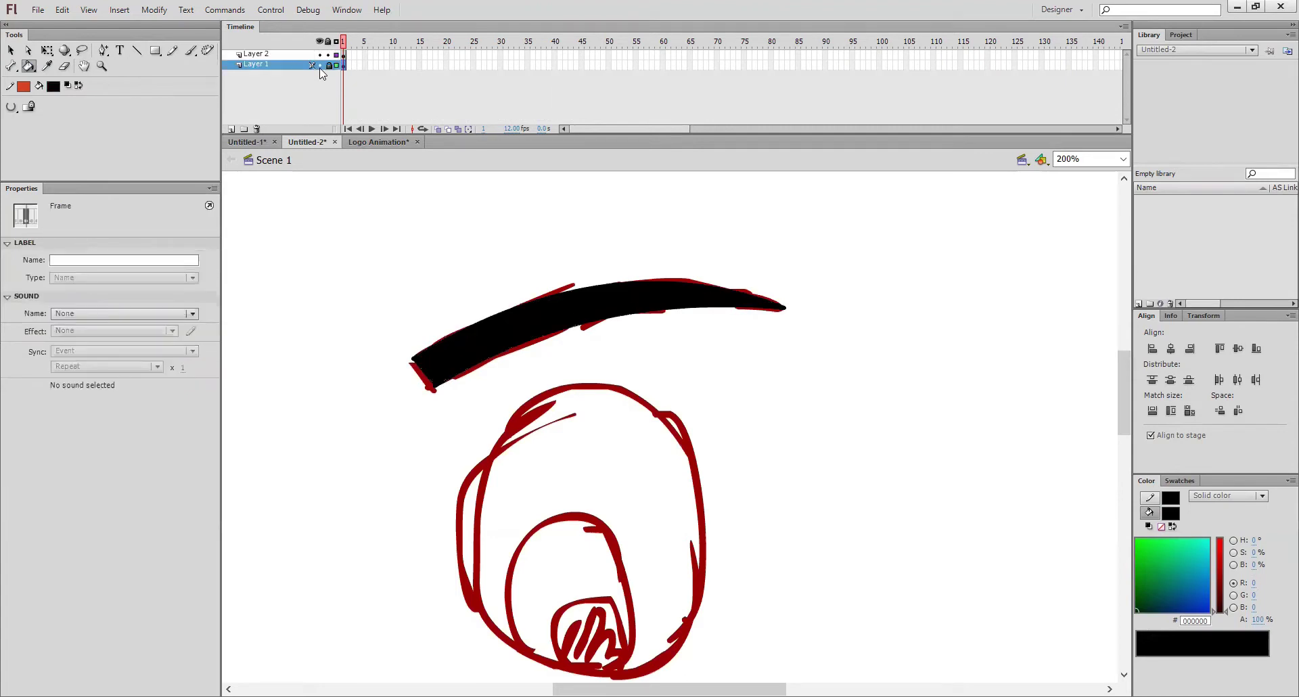
left_click(320, 66)
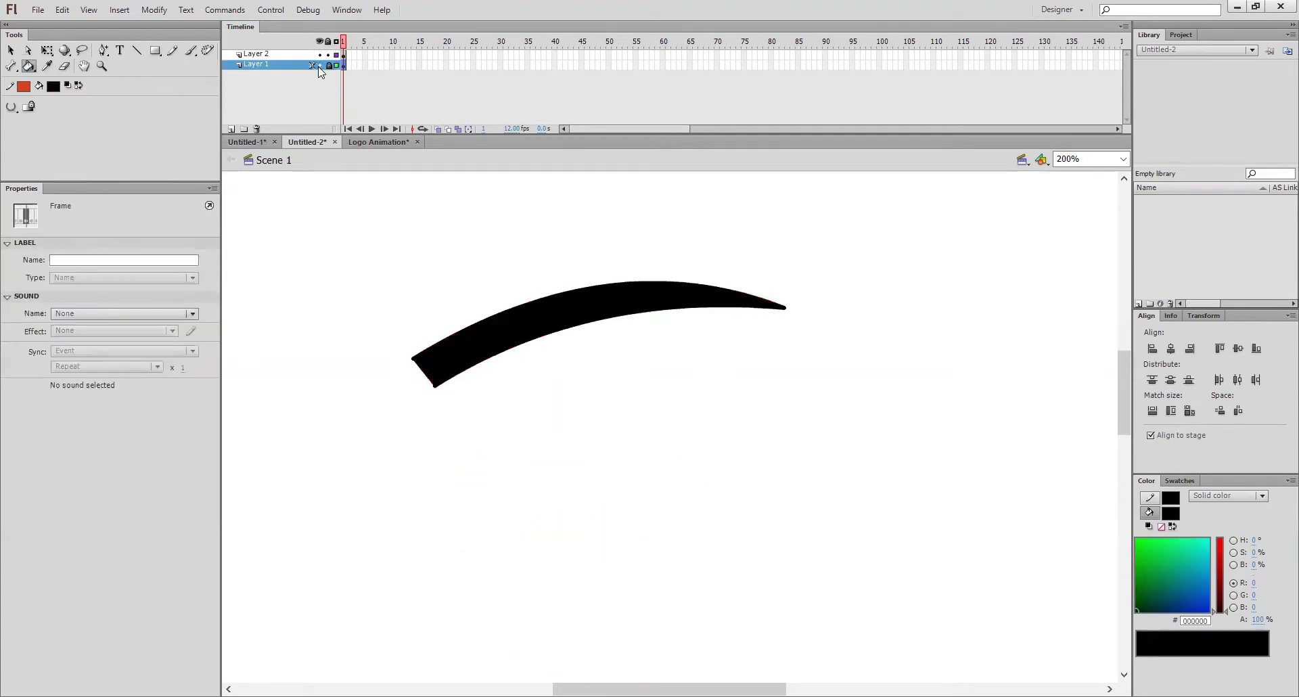
left_click(320, 65)
left_click(320, 66)
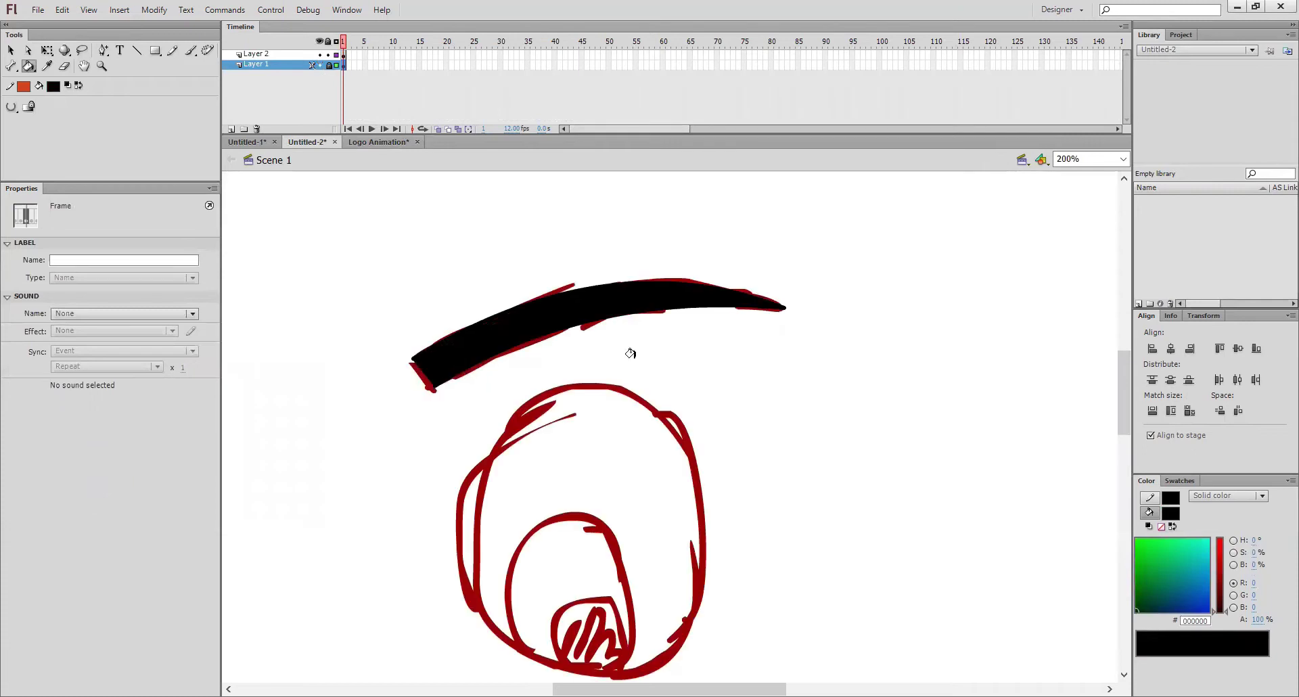
left_click(670, 288, "ctrl")
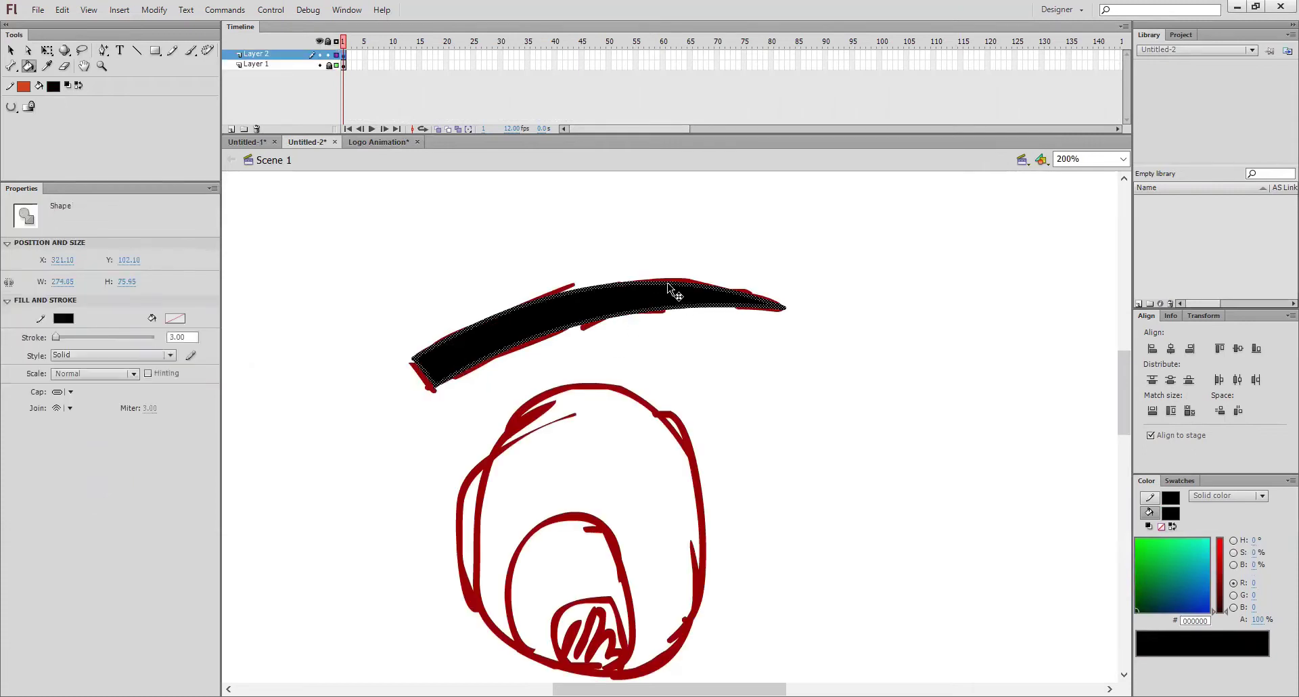
left_click(698, 266)
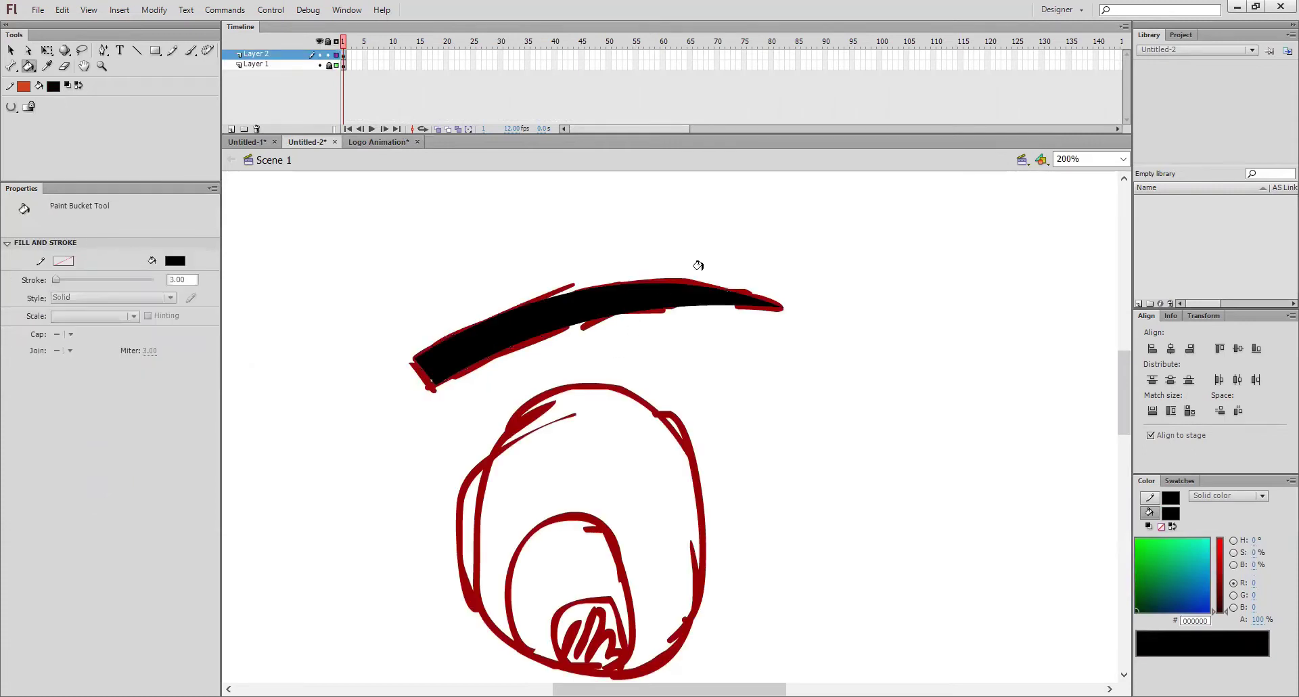
left_click(291, 66)
- On a new layer, draw an oval and delete its fill to leave a black outline
left_click(230, 129)
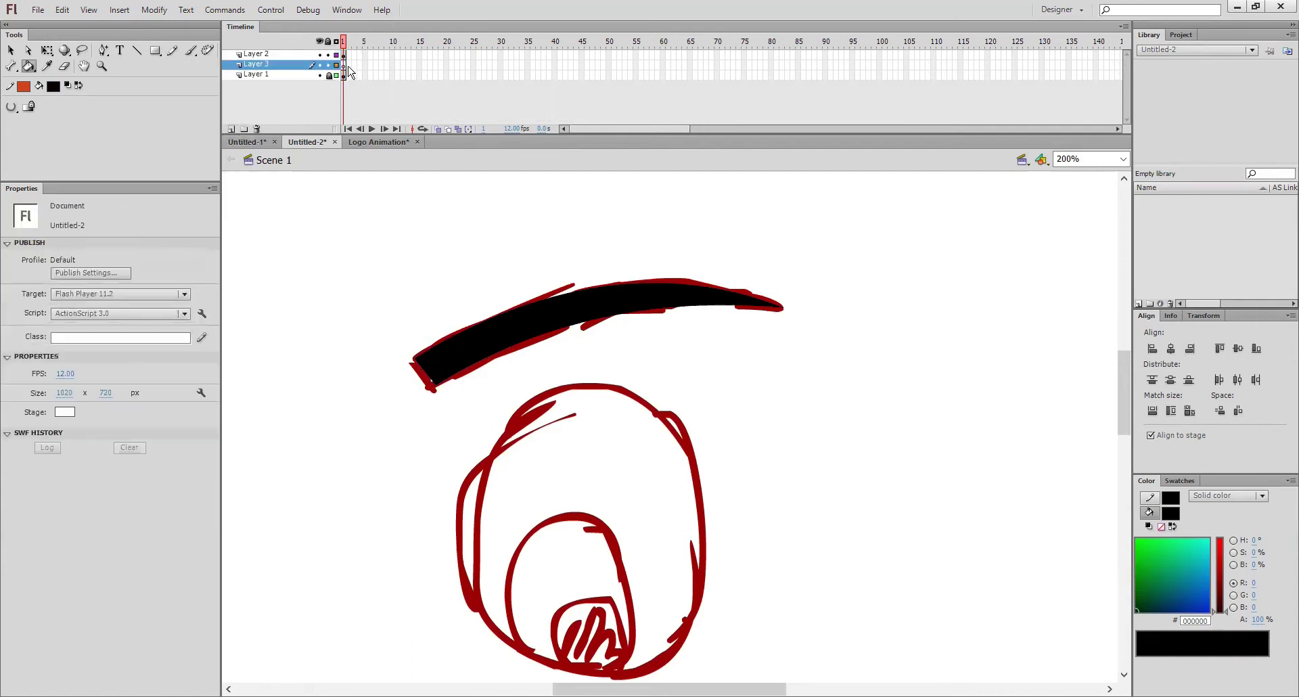
left_click(158, 53)
left_click(228, 66)
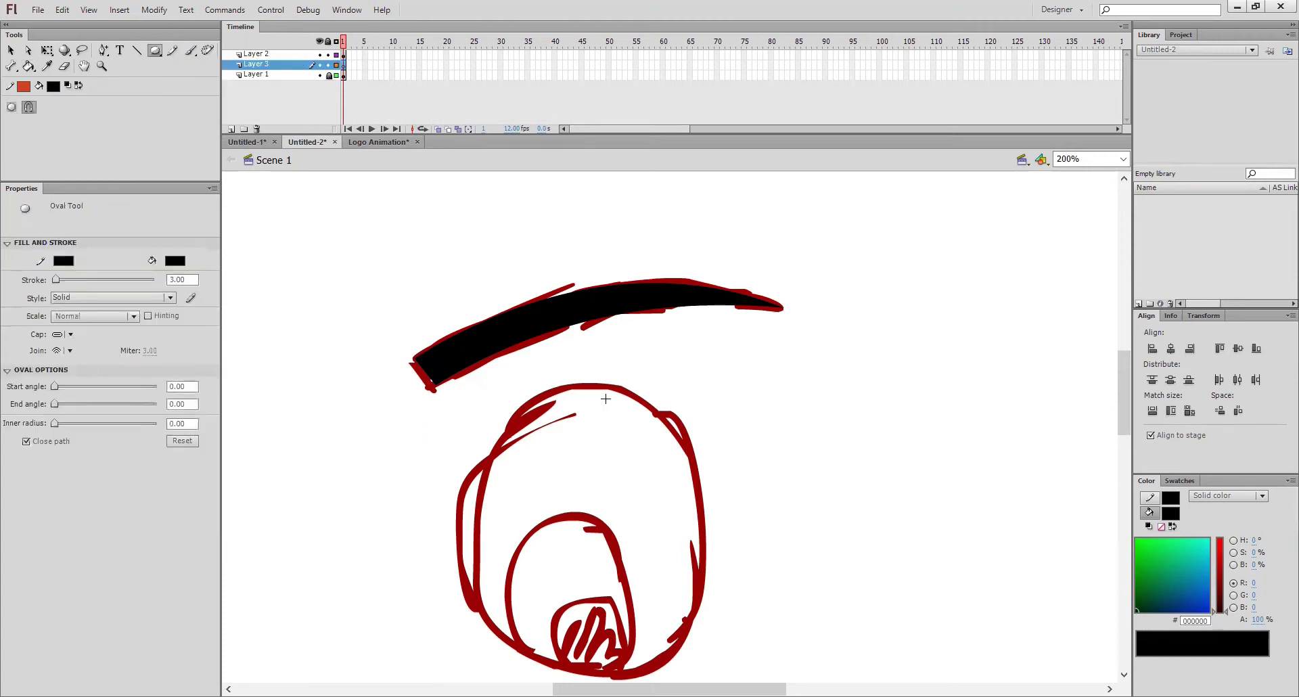
mouse_move(787, 358)
left_mouse_down()
mouse_move(982, 590)
mouse_move(985, 613)
left_mouse_up()
left_click(919, 522, "ctrl")
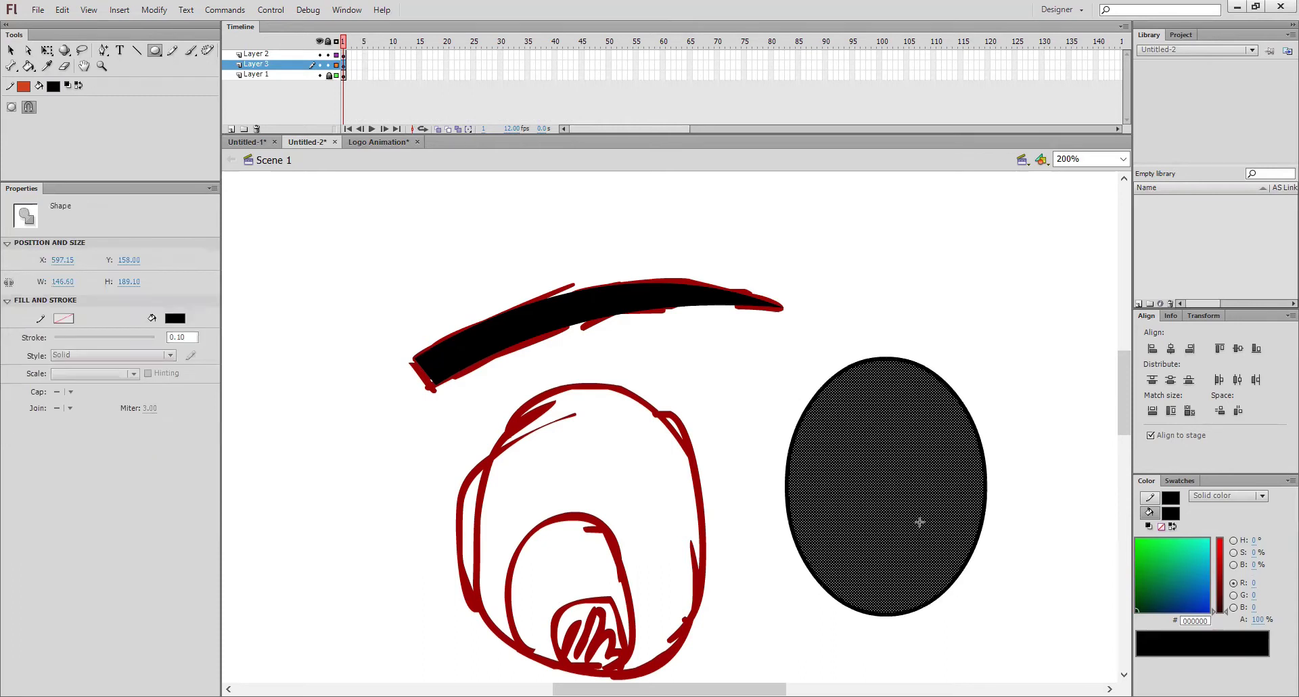
key("Delete")
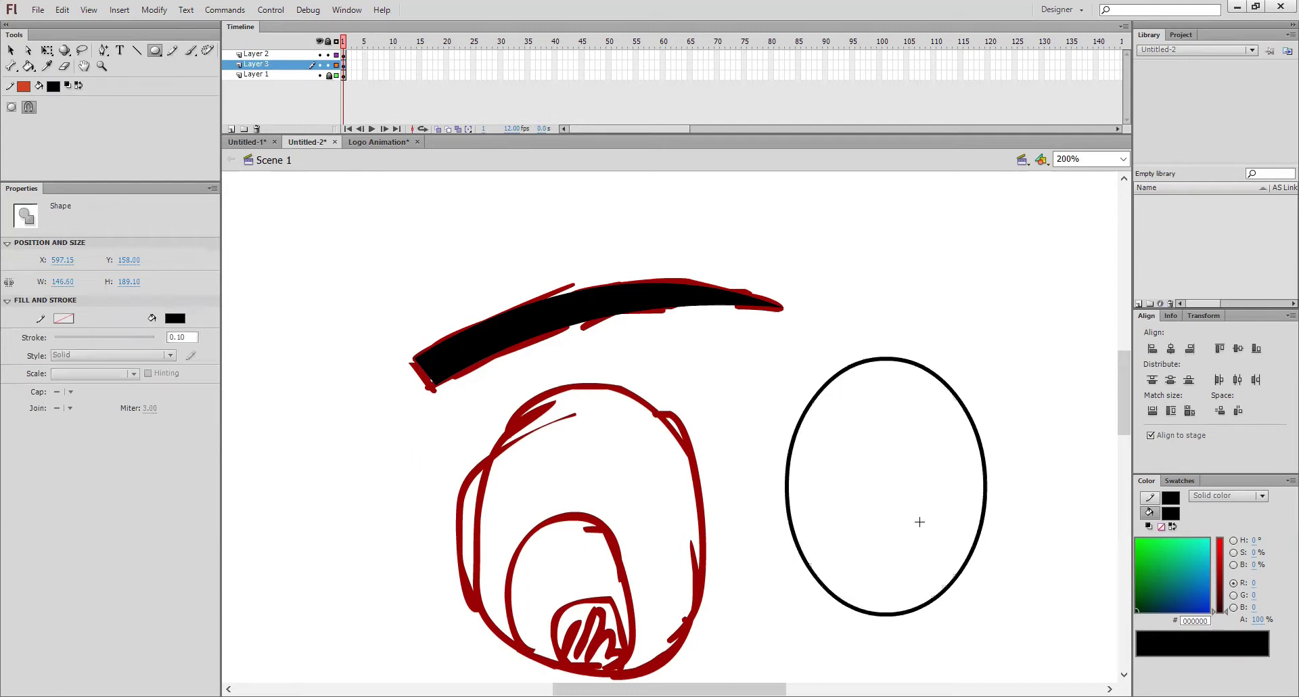
- Nudge the oval outline left and down over the red eye sketch
left_click_drag(1123, 387, 1125, 410)
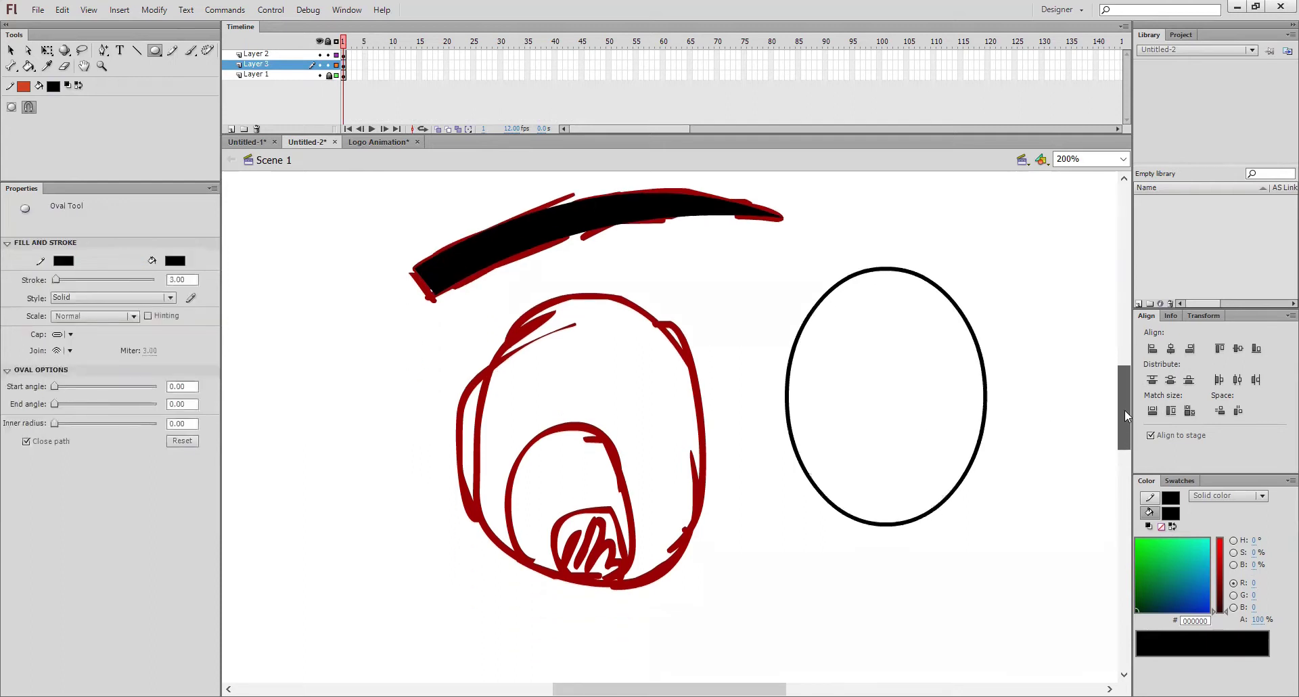
left_click(985, 390, "ctrl")
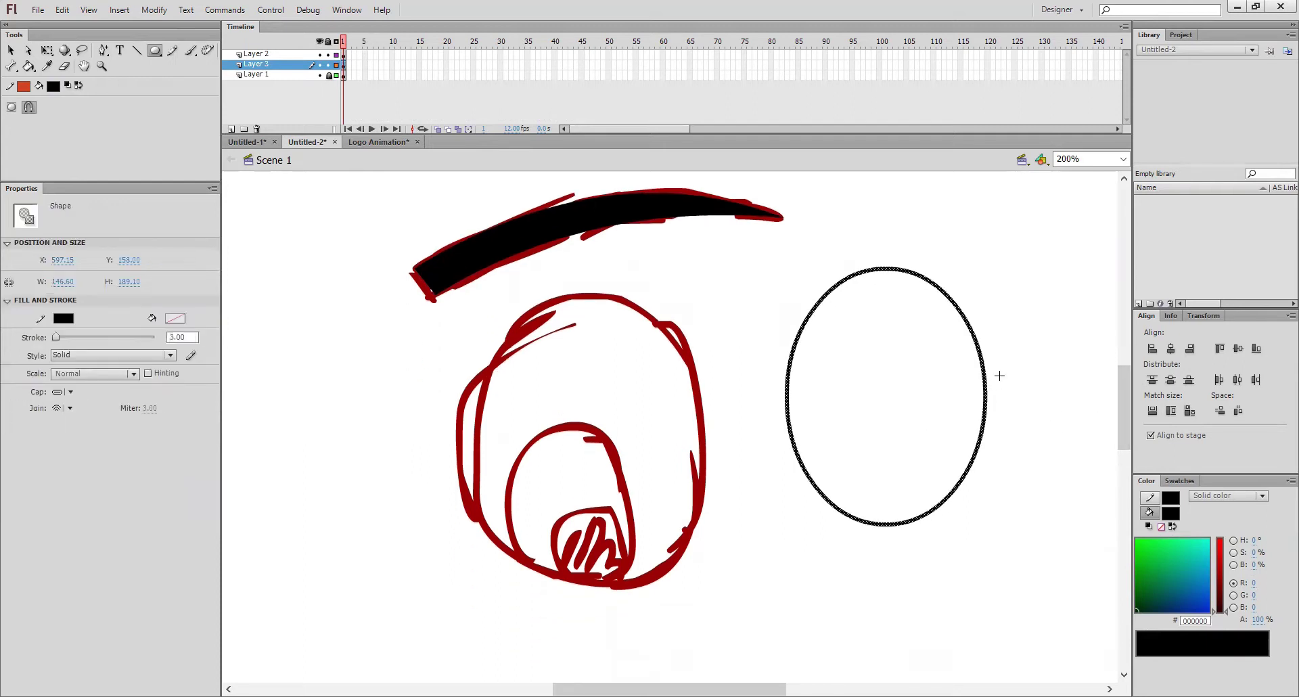
key("shift+Left")
key("shift+Left")
key("shift+Left")
key("shift+Left")
key("shift+Left")
key("shift+Left")
key("shift+Left")
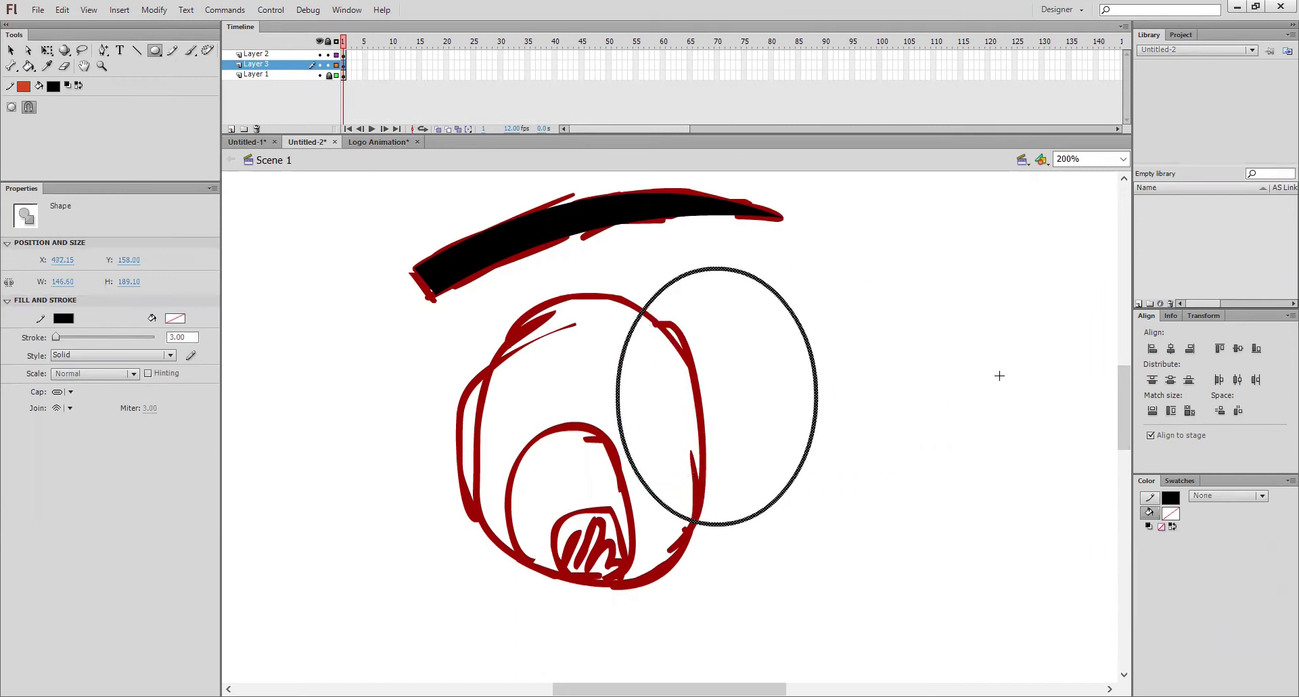
key("shift+Left")
key("shift+Left")
key("shift+Left")
key("shift+Left")
key("shift+Left")
key("Down")
key("Down")
key("Down")
key("Down")
key("Down")
key("Down")
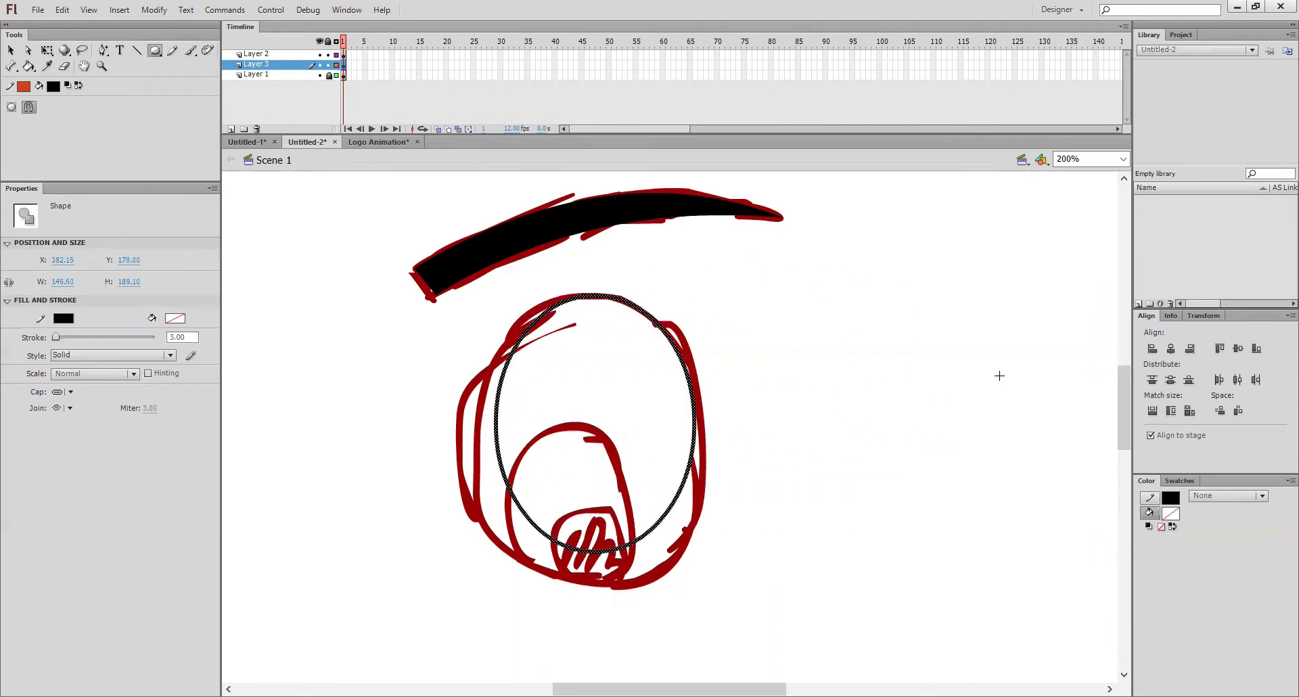
key("Down")
key("Down")
key("Down")
key("shift+Down")
key("Left")
key("Left")
key("Left")
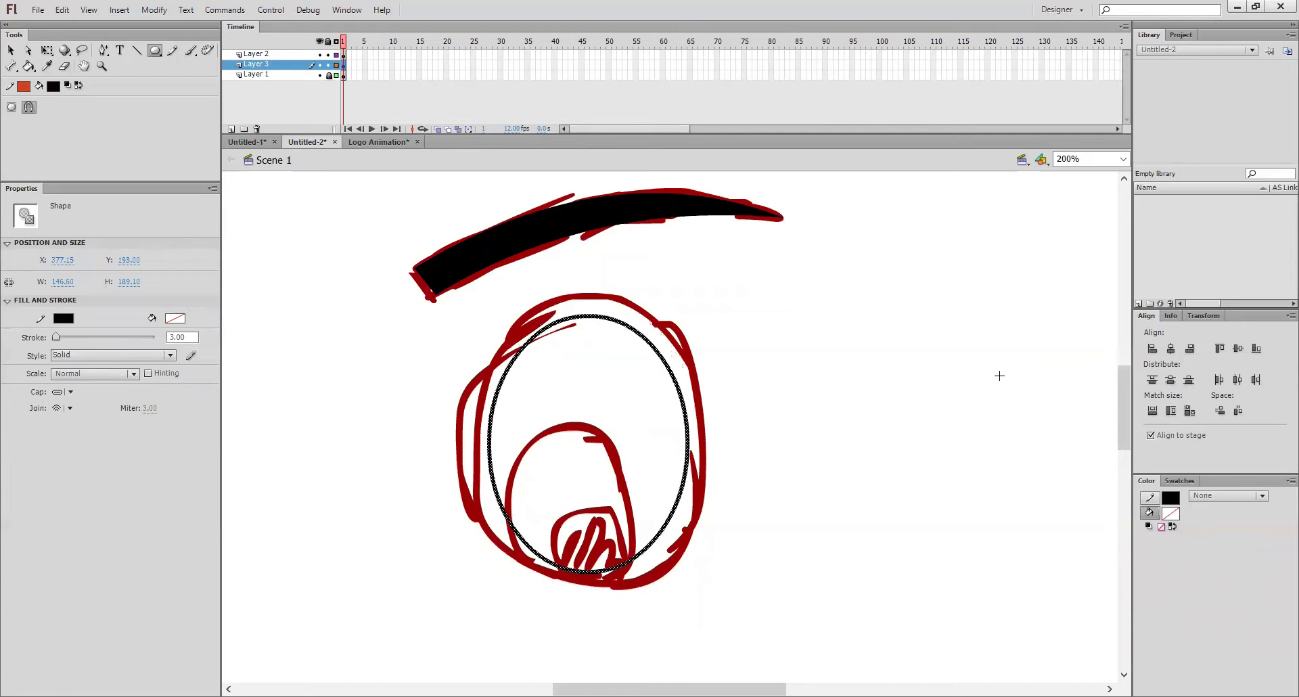
- Free Transform the oval wider, taller and to the sketch's size
key("q")
left_click_drag(690, 444, 703, 442)
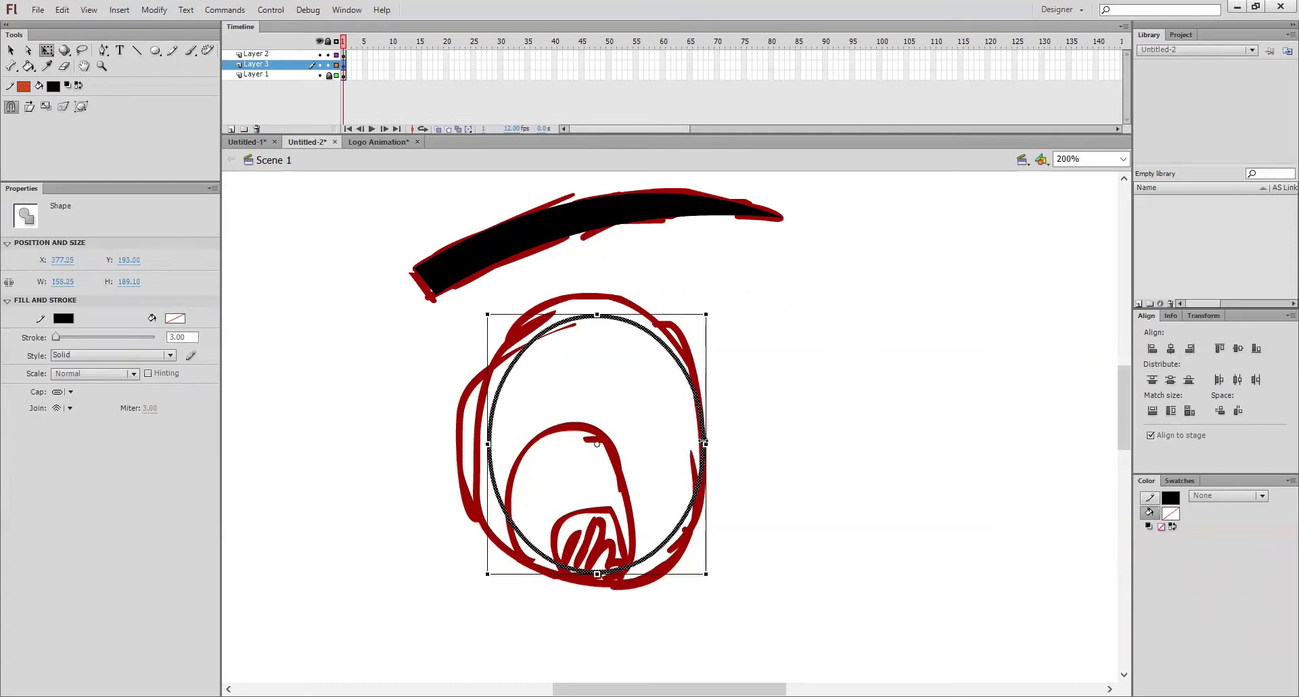
left_click_drag(488, 444, 474, 444)
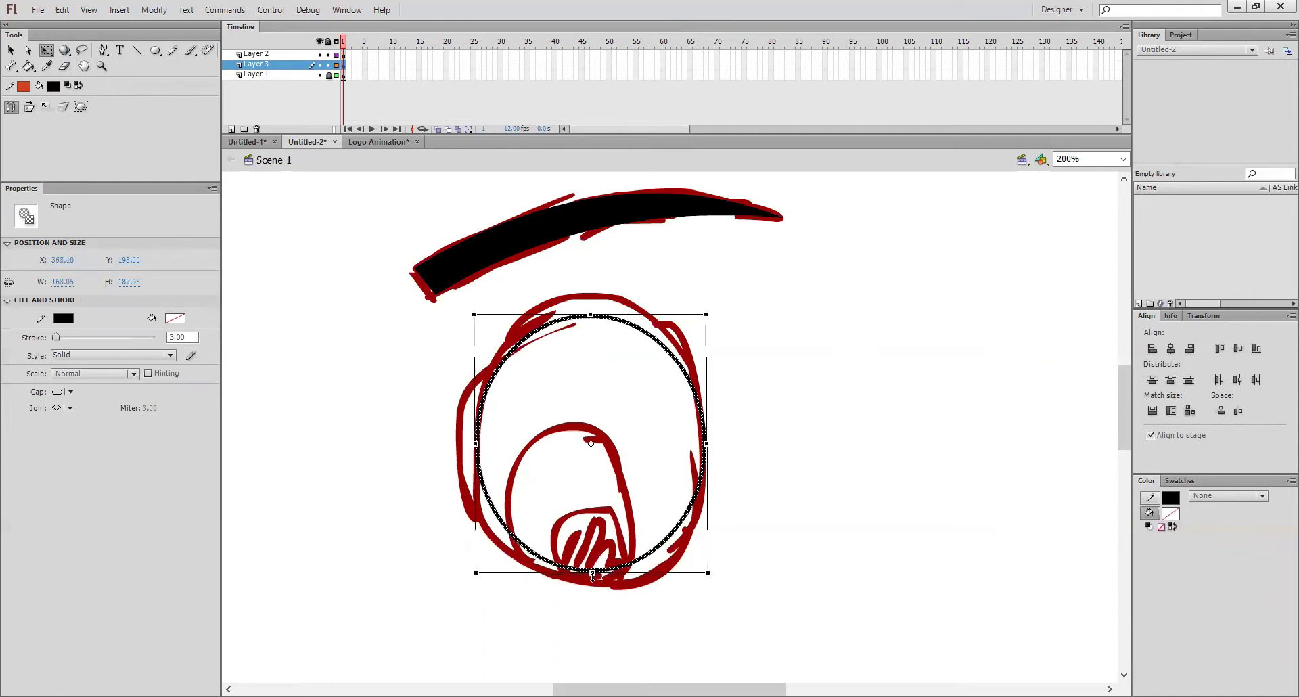
left_click_drag(591, 574, 592, 586)
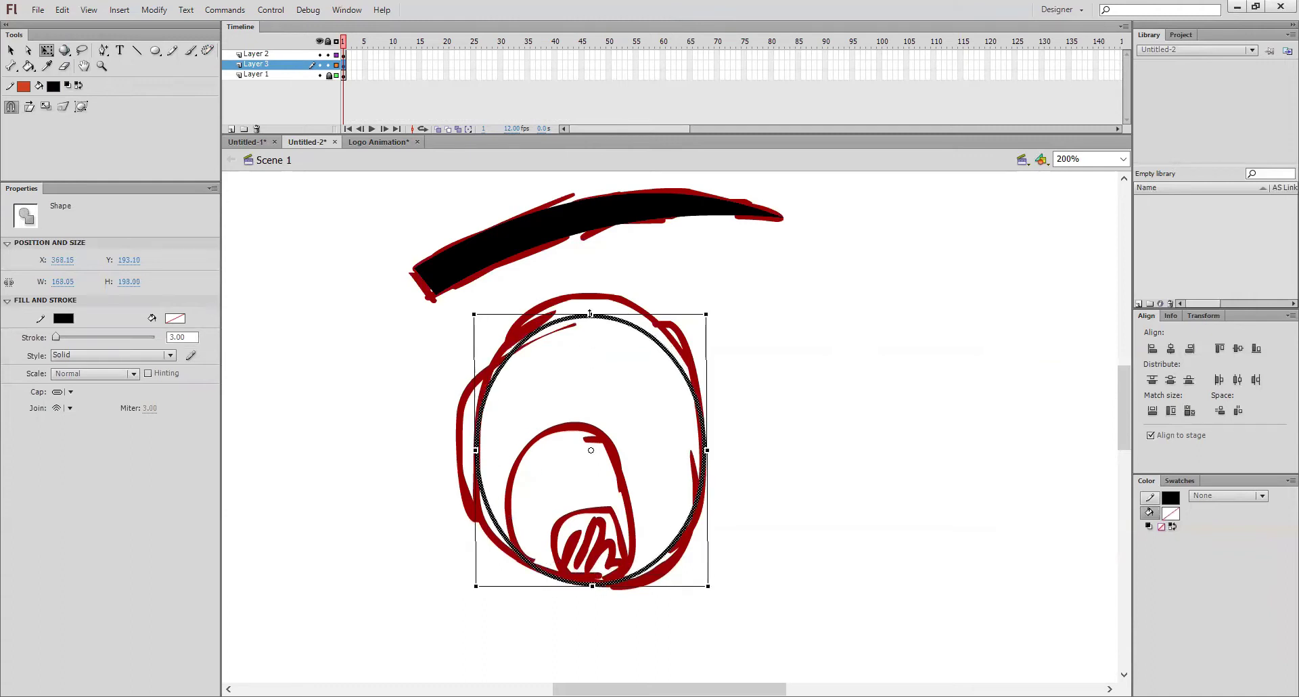
left_click_drag(590, 314, 590, 294)
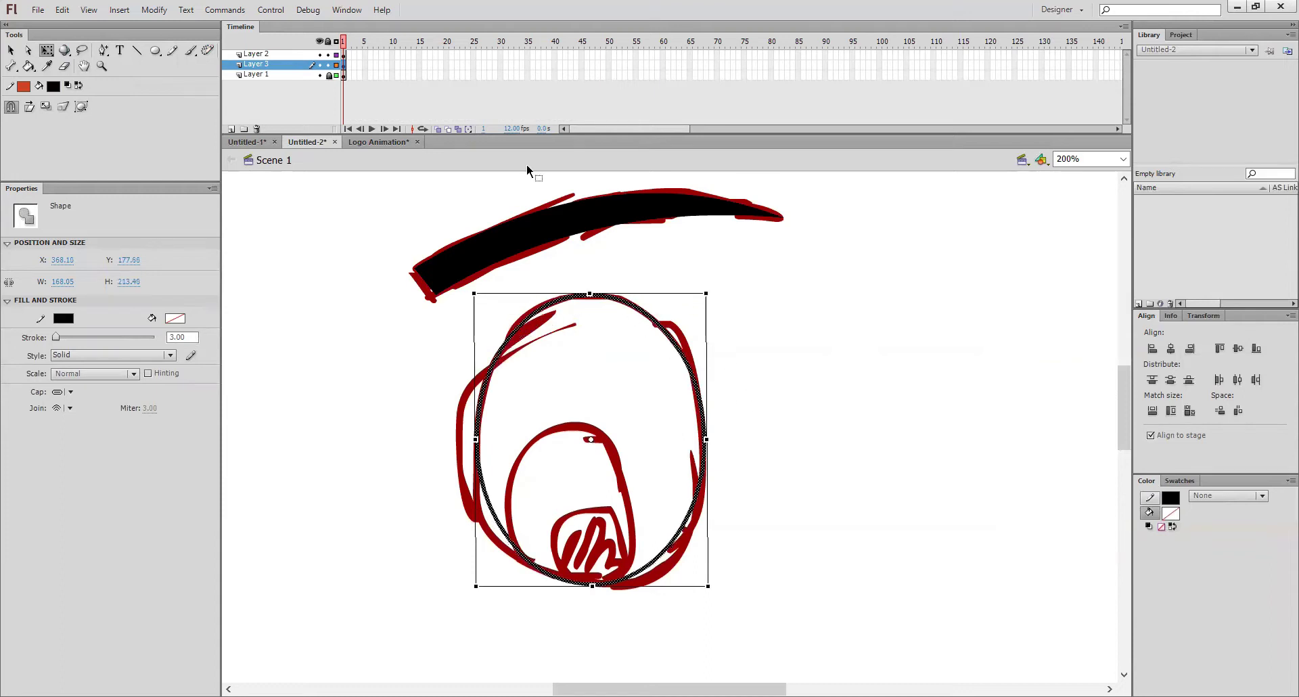
- Toggle the red sketch layer's visibility to compare it with the oval
left_click(319, 75)
left_click(319, 75)
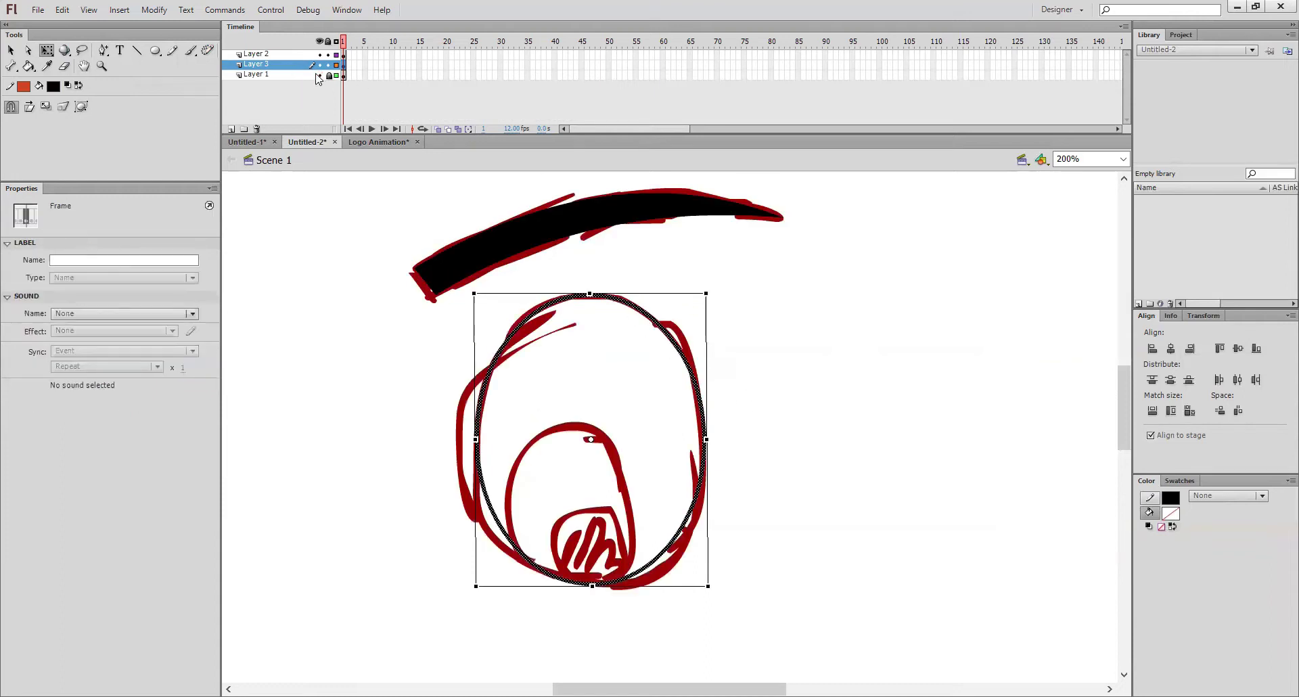
left_click(315, 75)
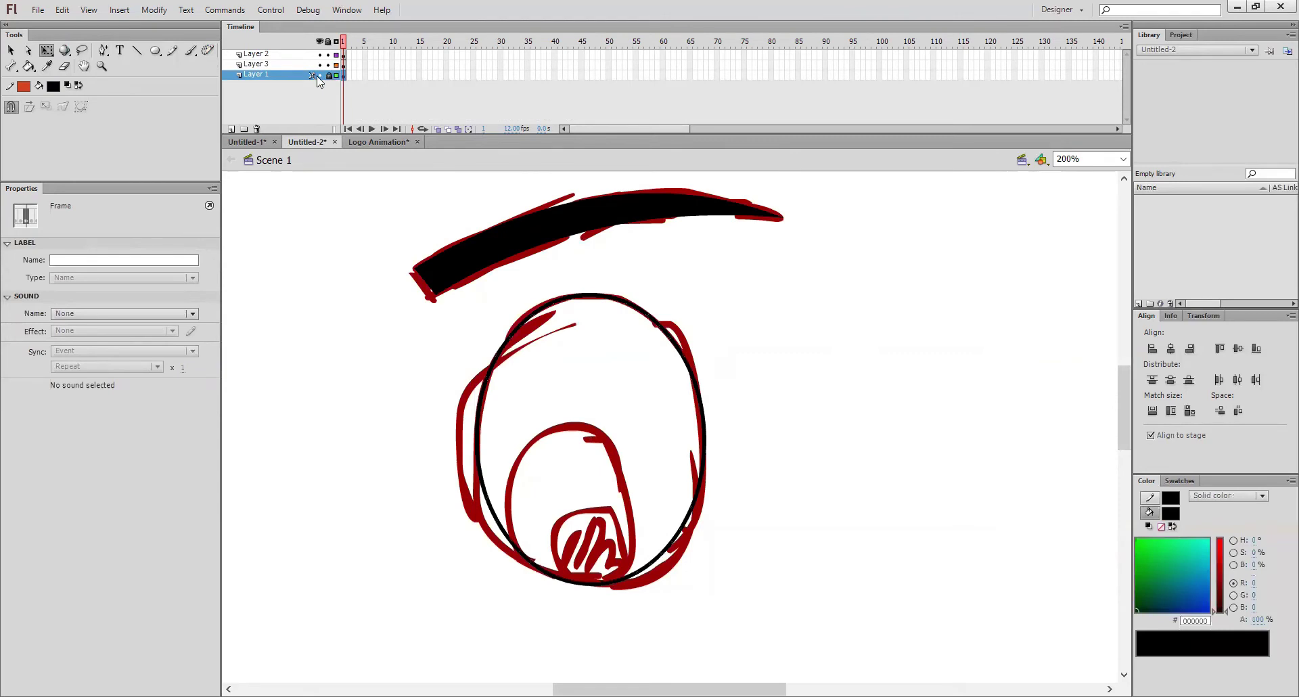
left_click(319, 75)
left_click(319, 75)
left_click(344, 65)
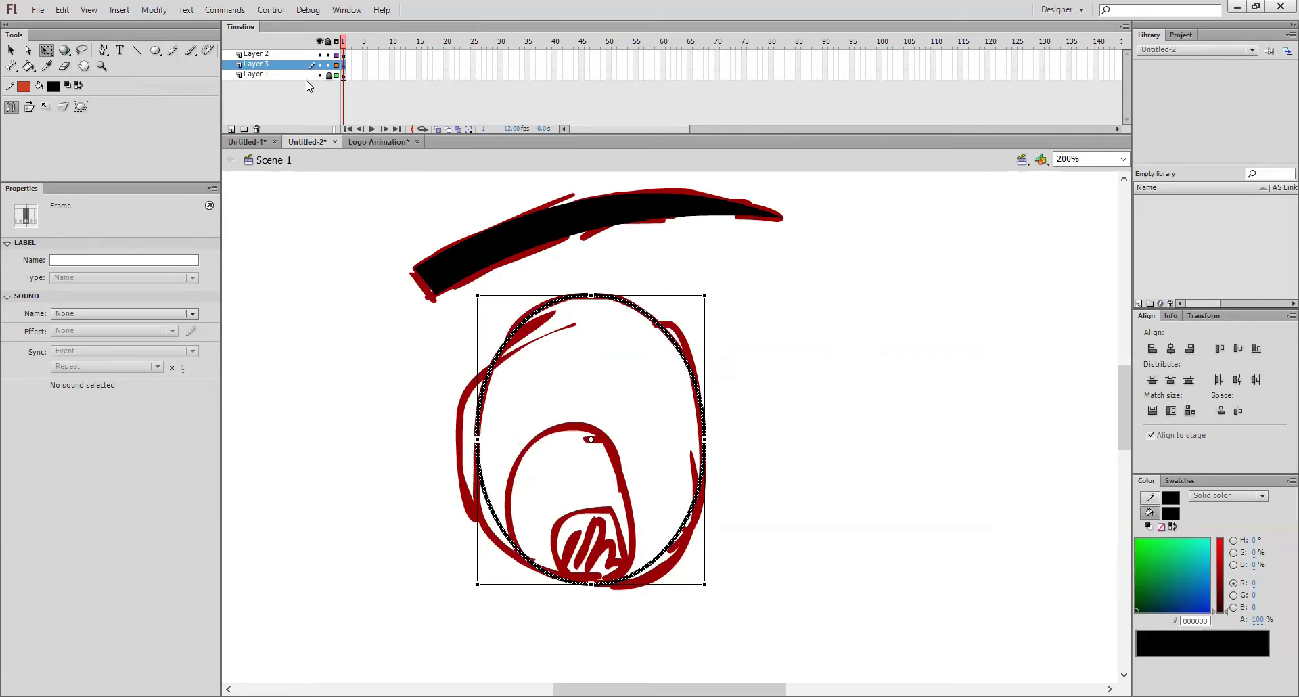
- Make the sketch layer a hidden Guide layer and select the oval outline
left_click(279, 73)
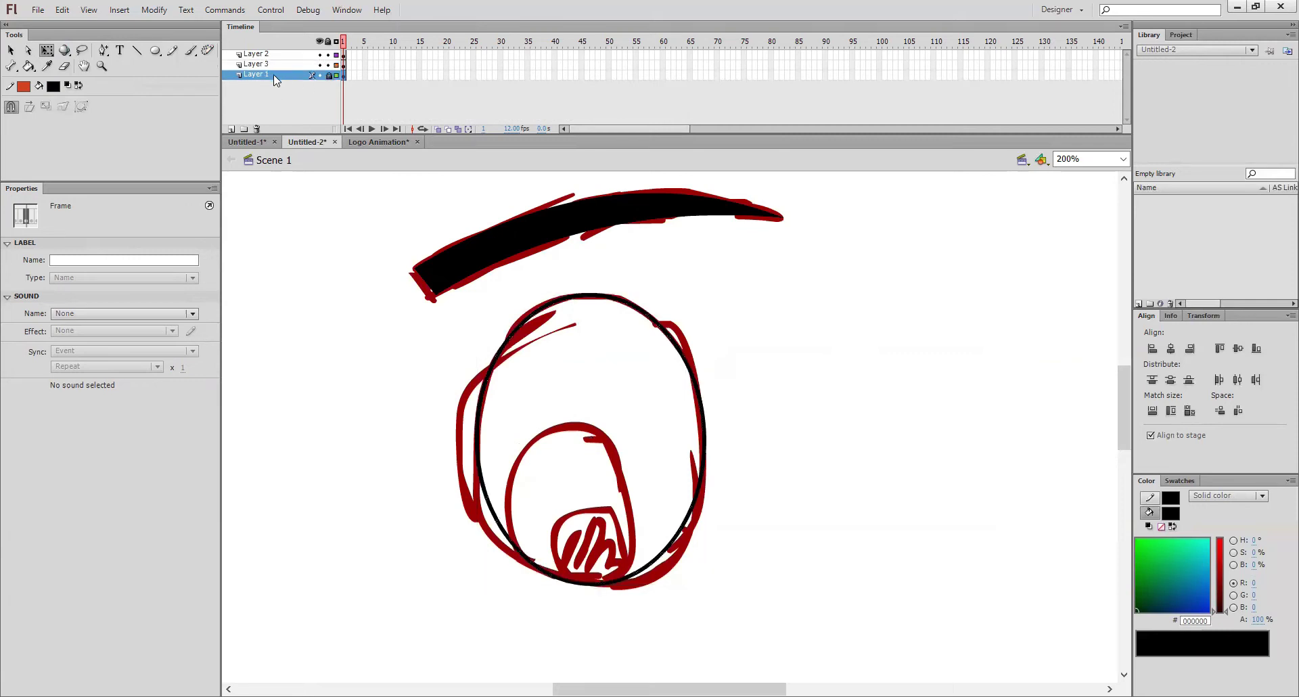
right_click(276, 80)
left_click(311, 245)
left_click(319, 76)
left_click(634, 308)
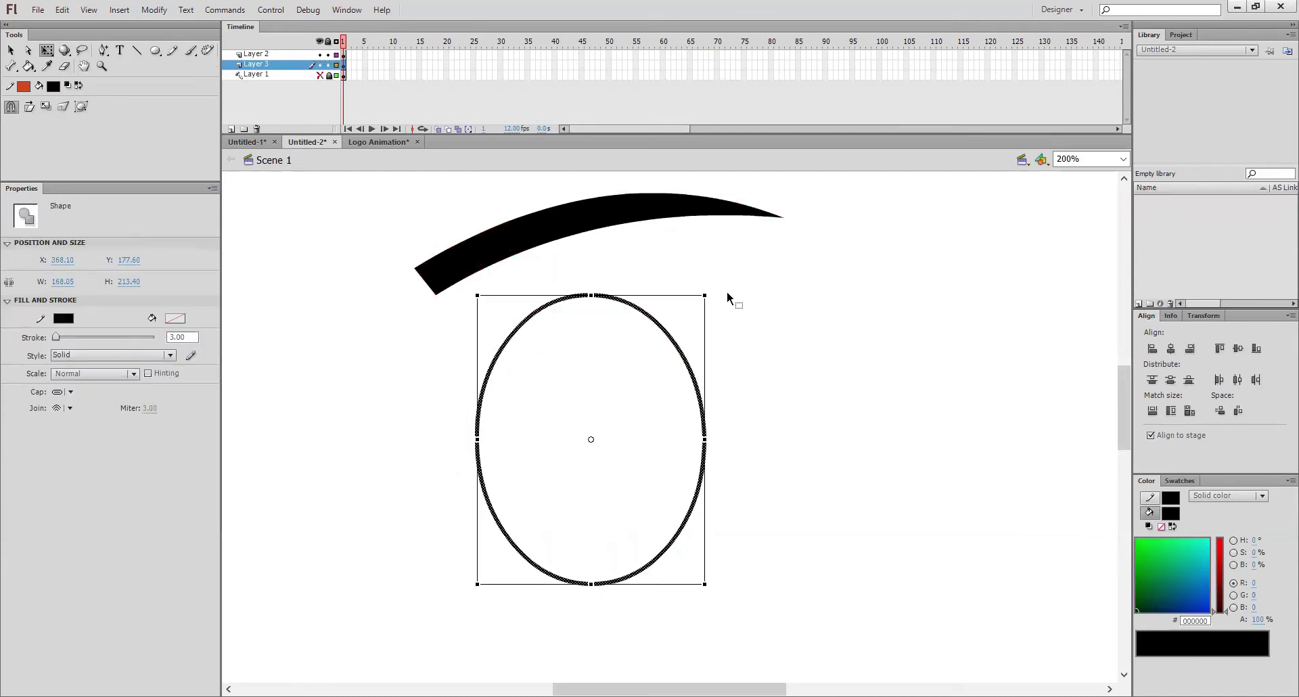
- Convert the oval to a Graphic symbol named 'eye' and select its instance
key("F8")
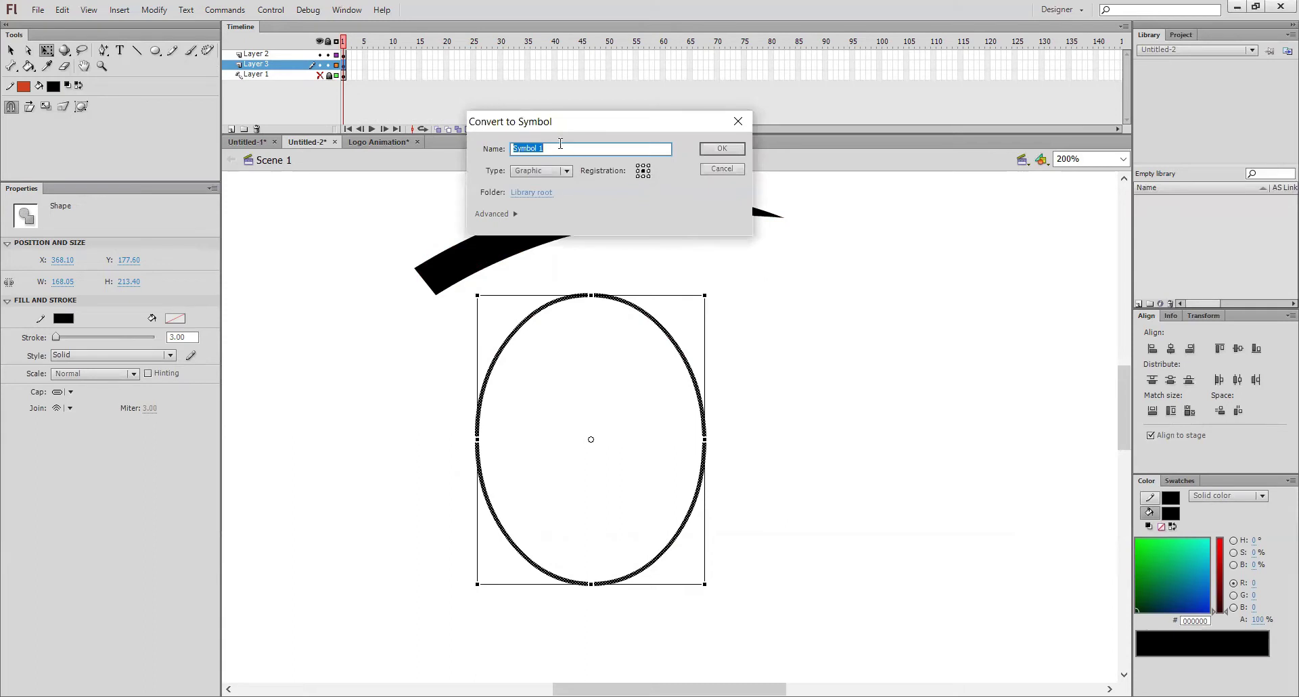
type("eye")
left_click(731, 150)
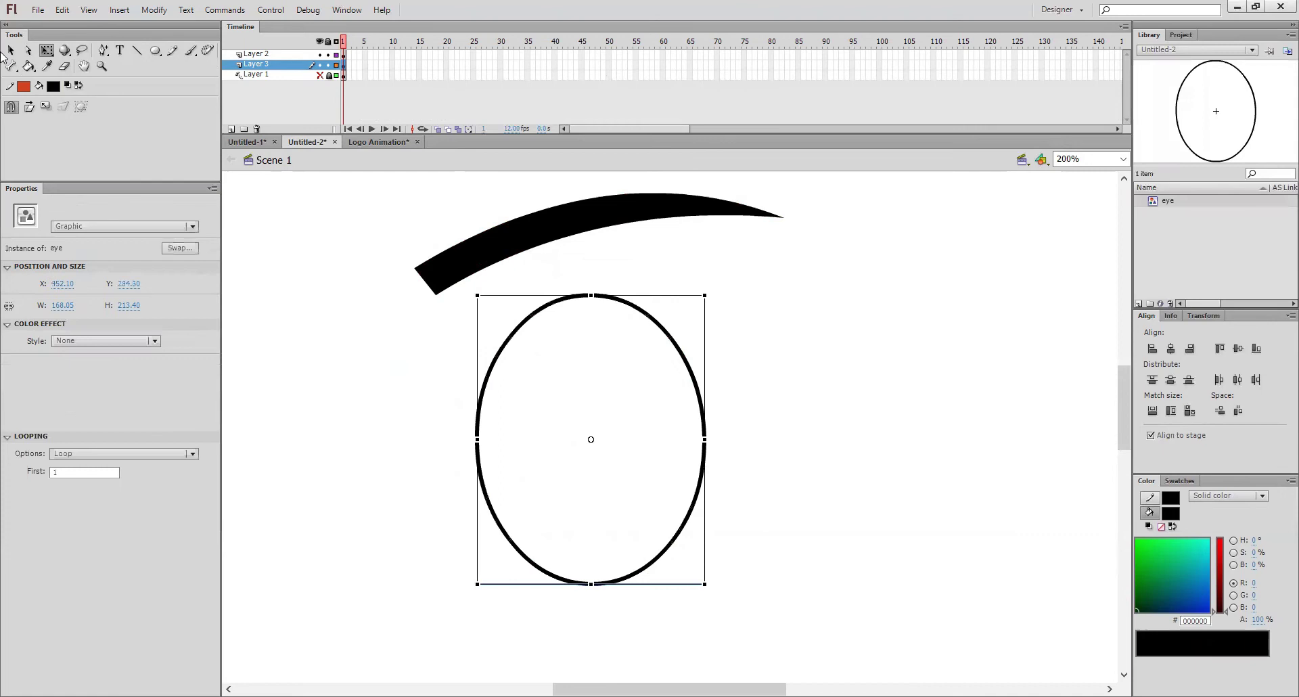
left_click(10, 51)
left_click(751, 331)
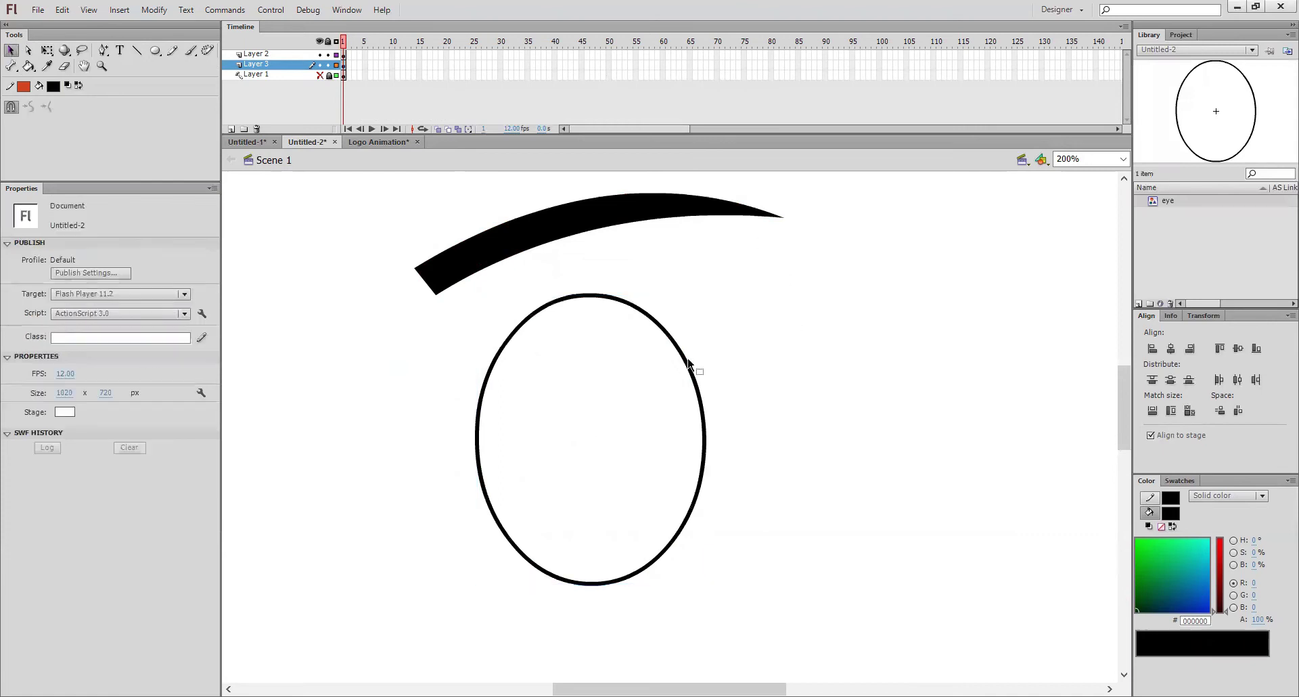
left_click(687, 364)
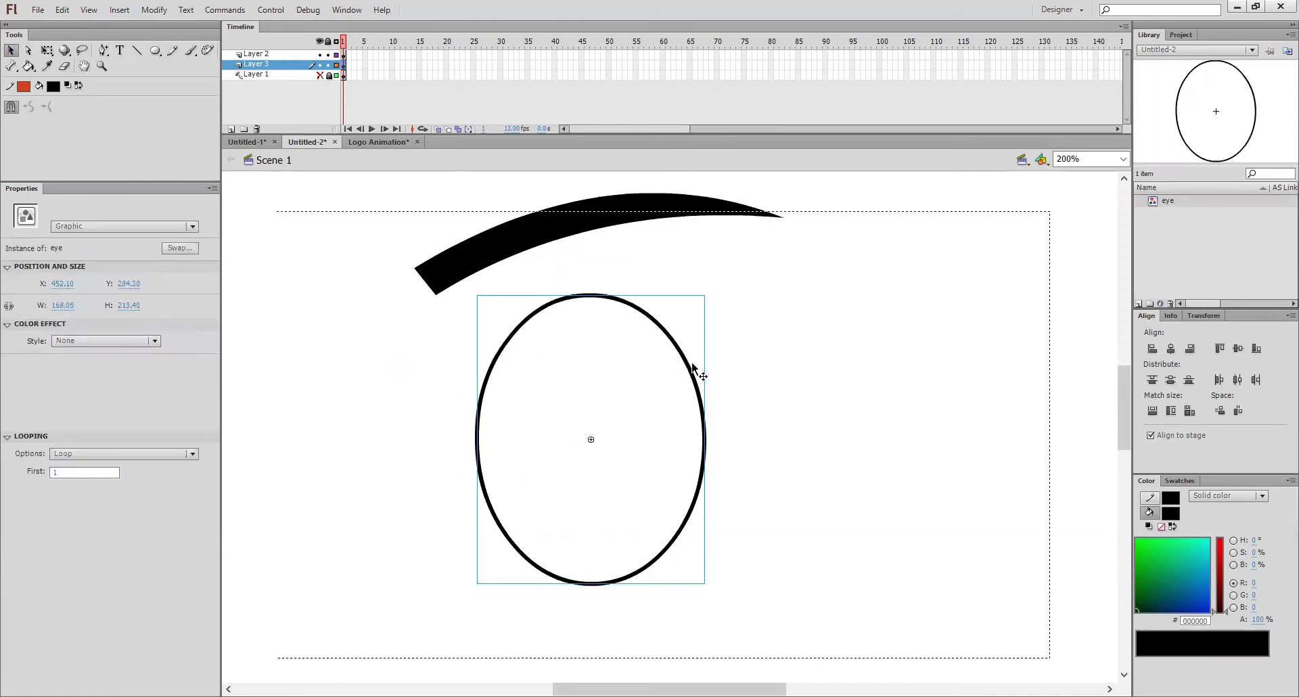
- Inside the eye symbol, add a layer below the outline and draw an inner oval
double_click(688, 364)
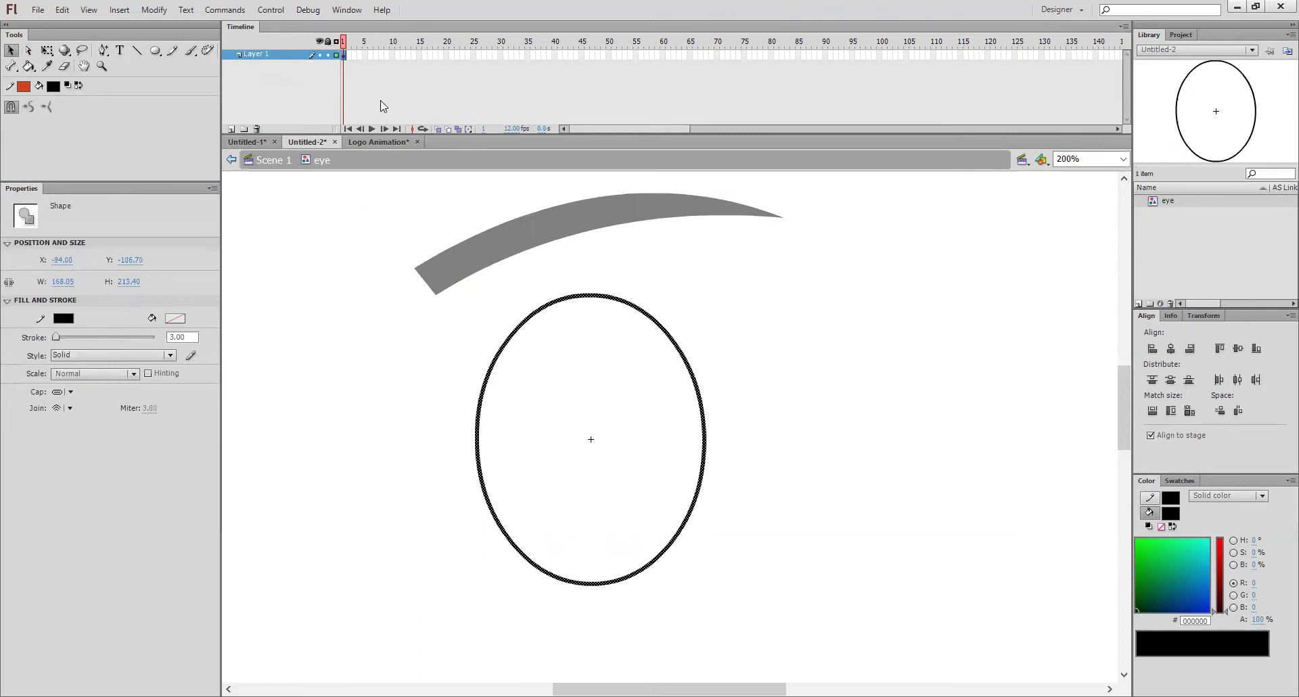
left_click(231, 129)
left_click_drag(257, 54, 338, 67)
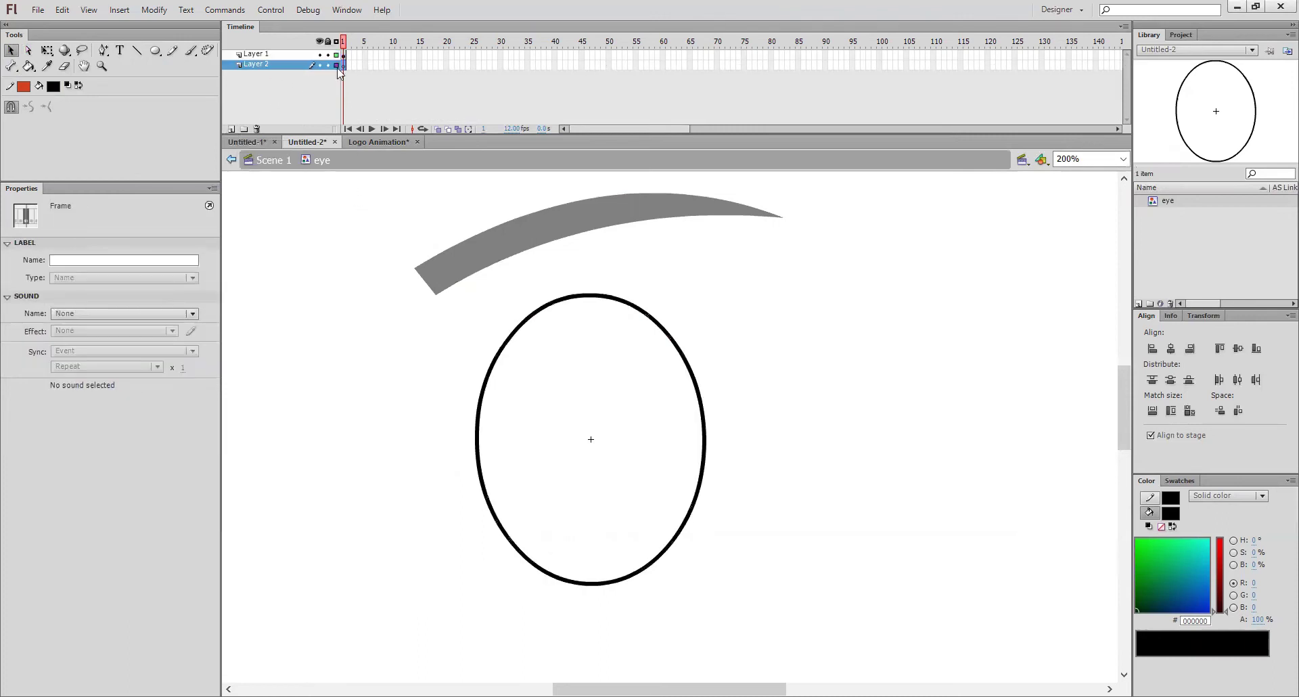
left_click(155, 52)
left_click_drag(549, 435, 658, 575)
- Fill the inner oval with dark red #990000
key("v")
left_click(621, 512)
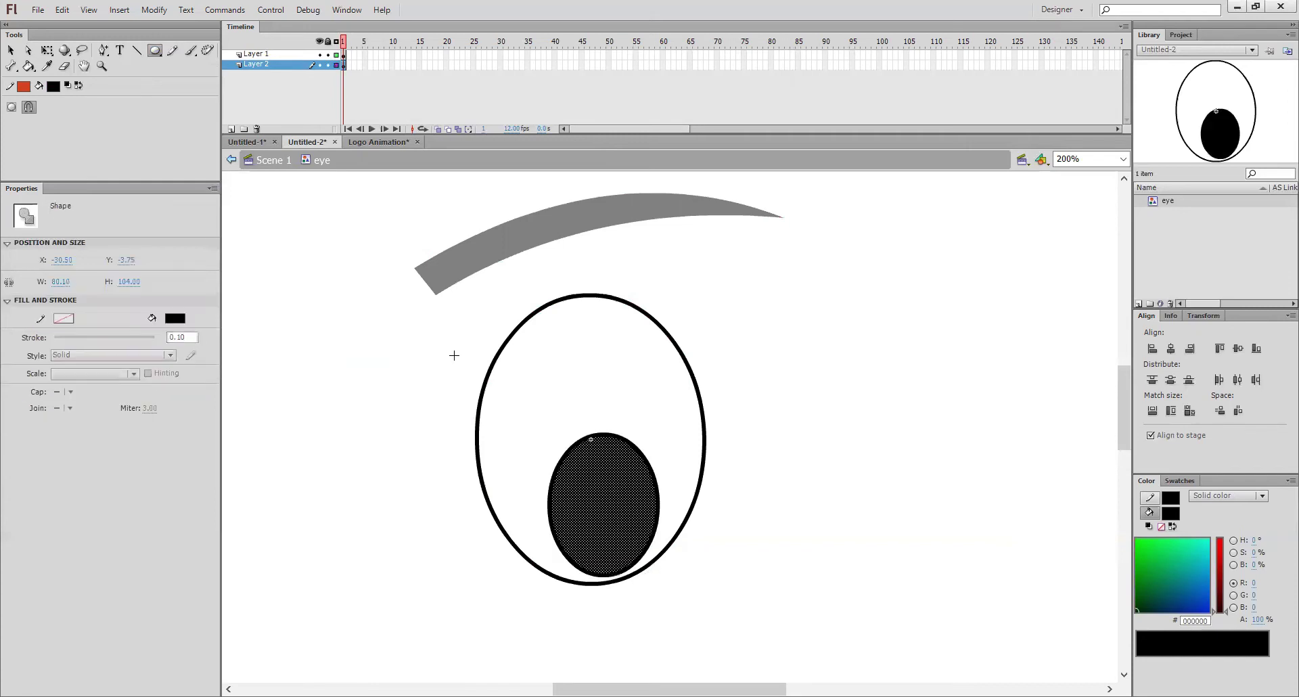
left_click(52, 87)
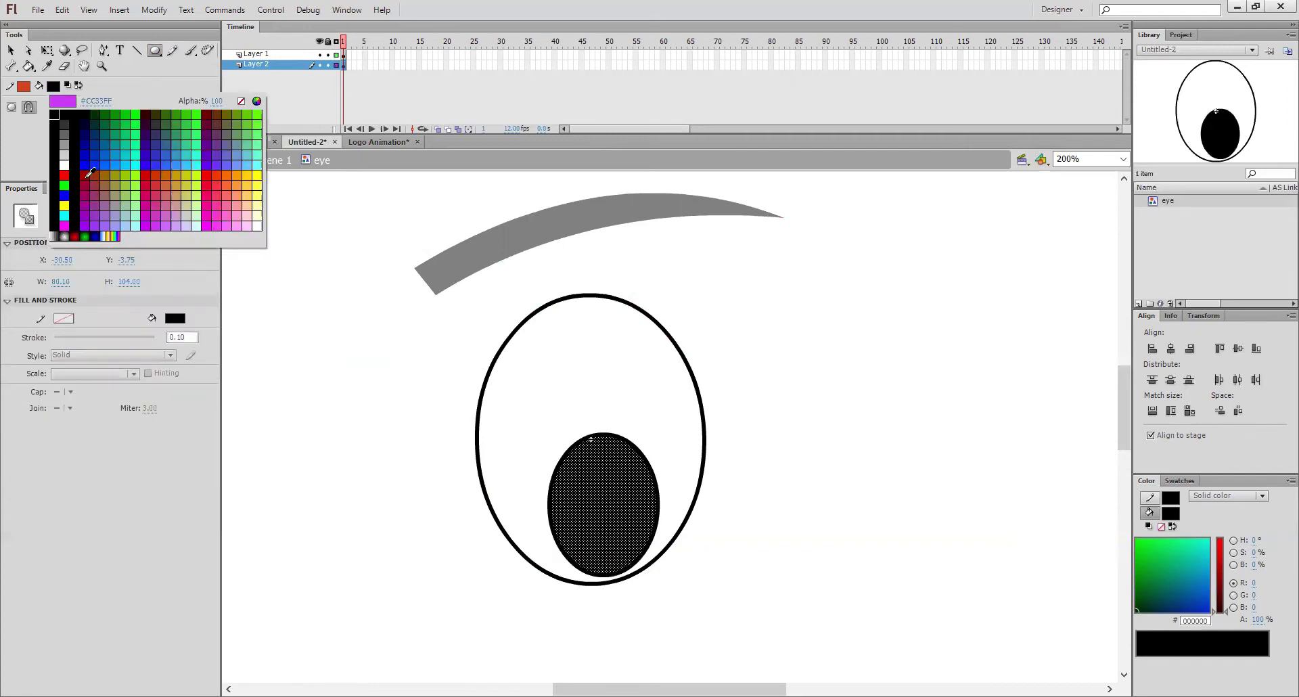
left_click(88, 169)
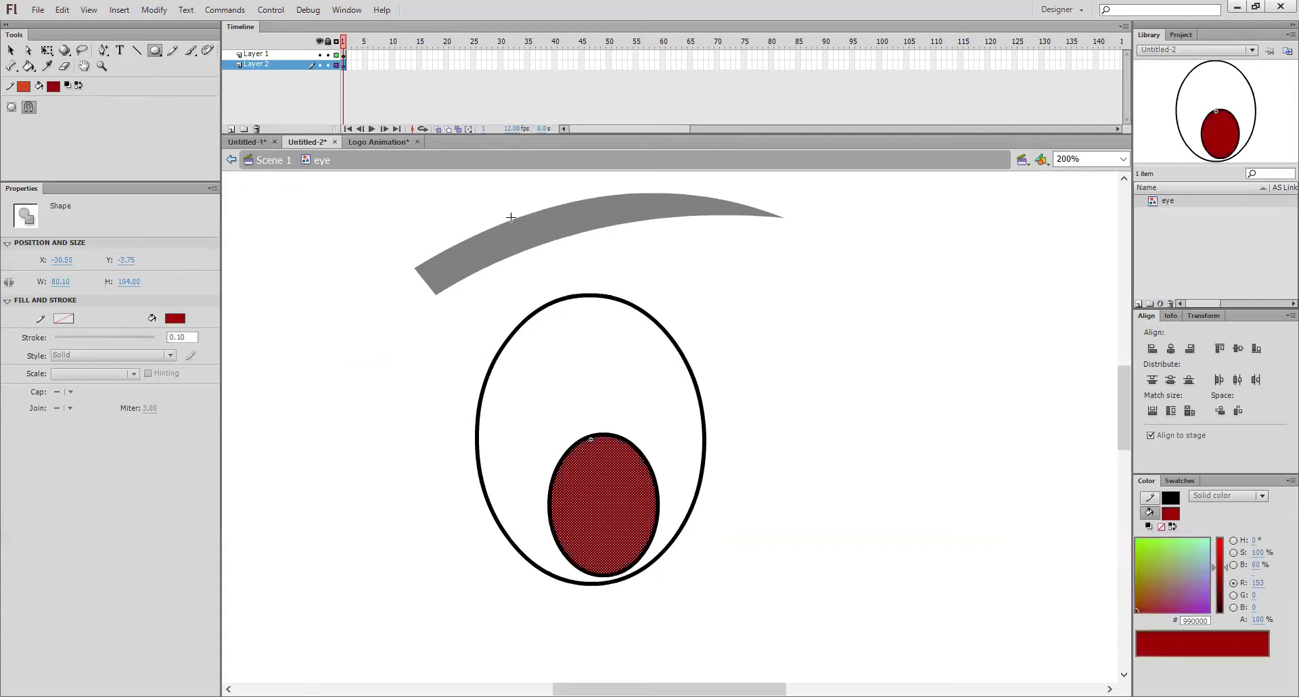
left_click(11, 50)
- Draw a small circle beside the eye and fill it black
left_click(399, 302)
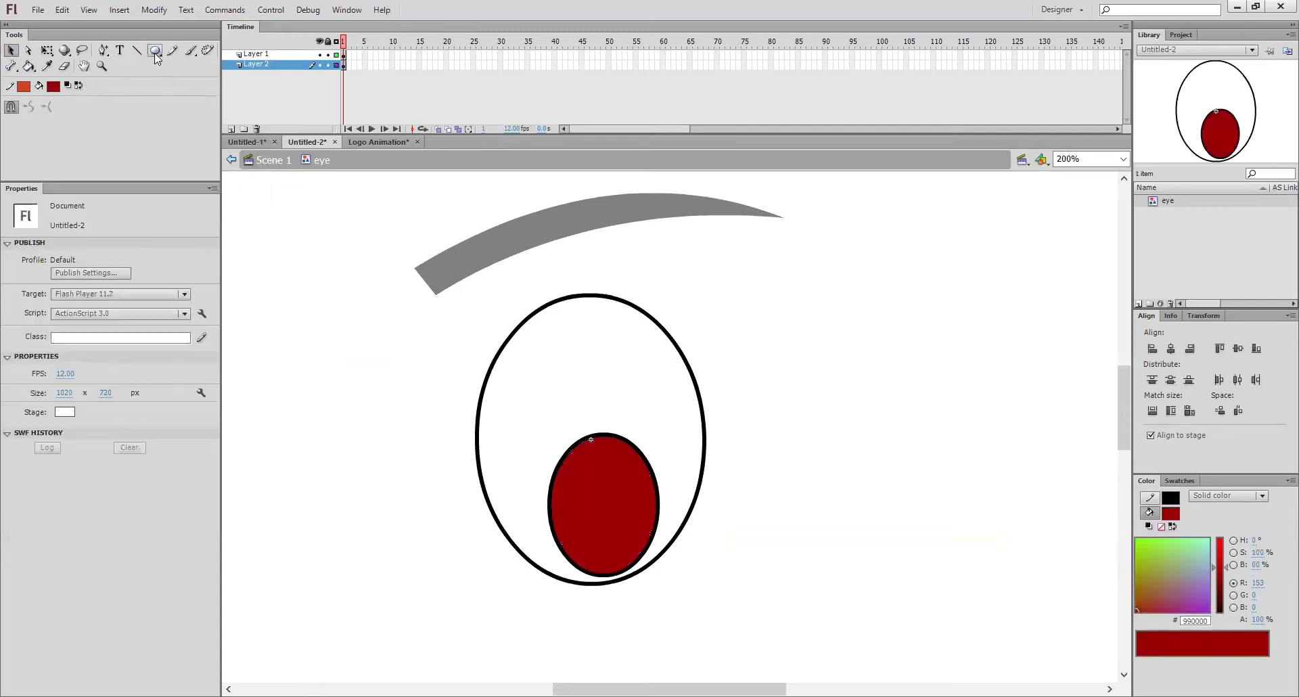
left_click(154, 51)
left_click_drag(858, 368, 921, 433)
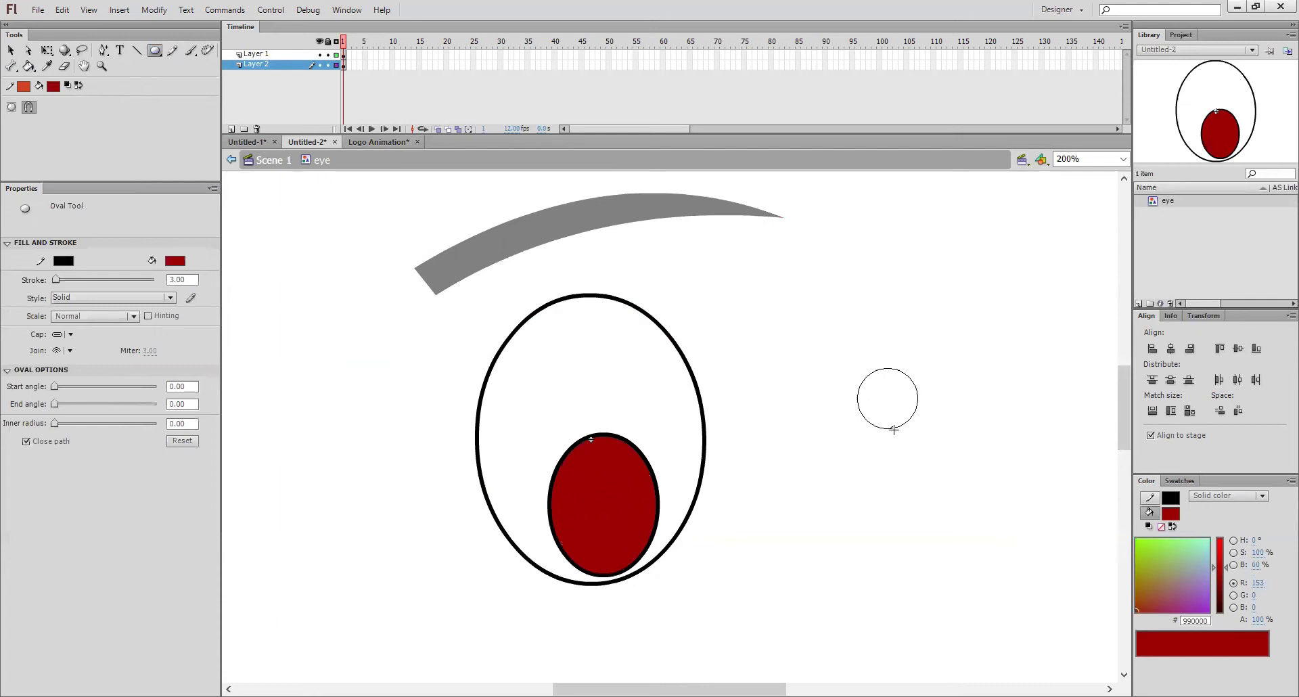
left_click(909, 404, "ctrl")
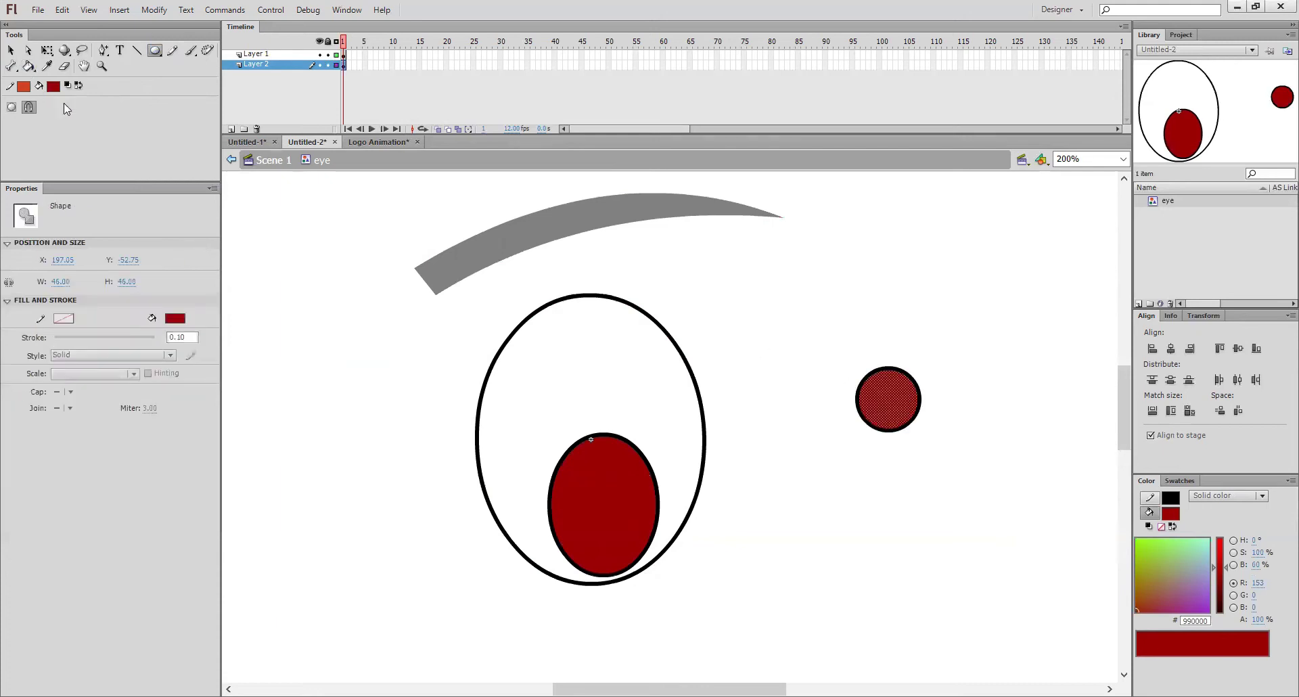
left_click(53, 86)
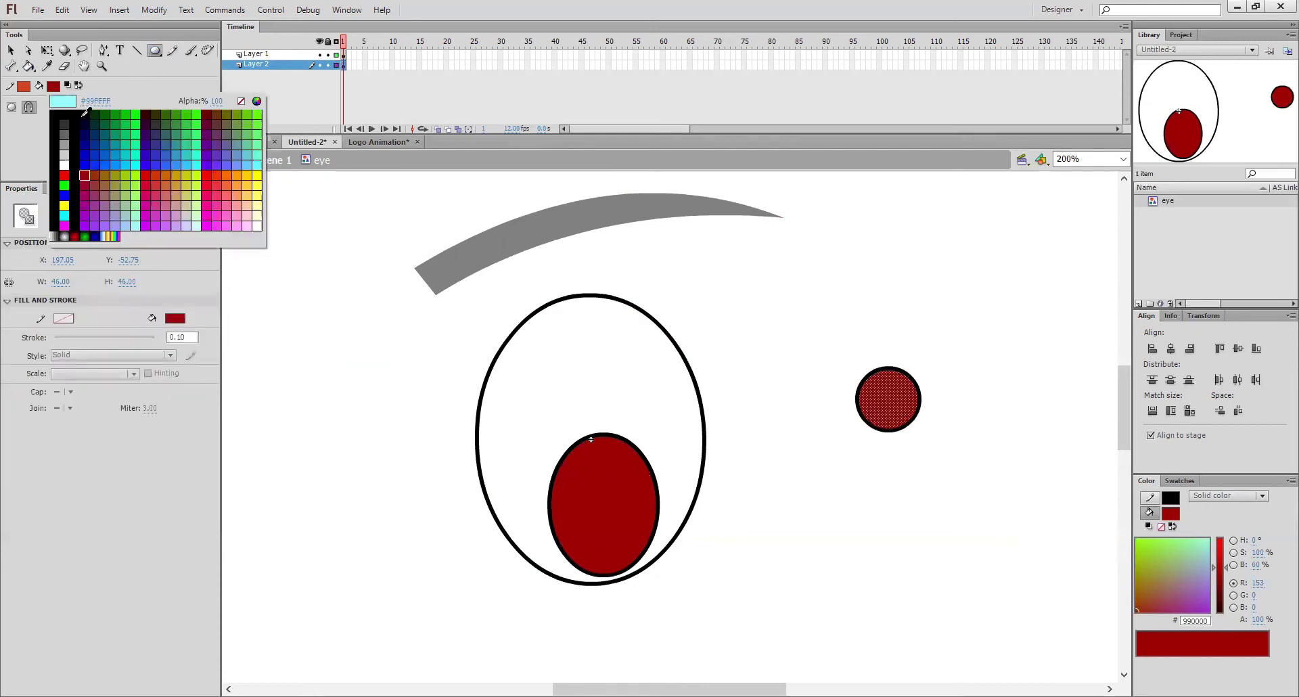
left_click(66, 114)
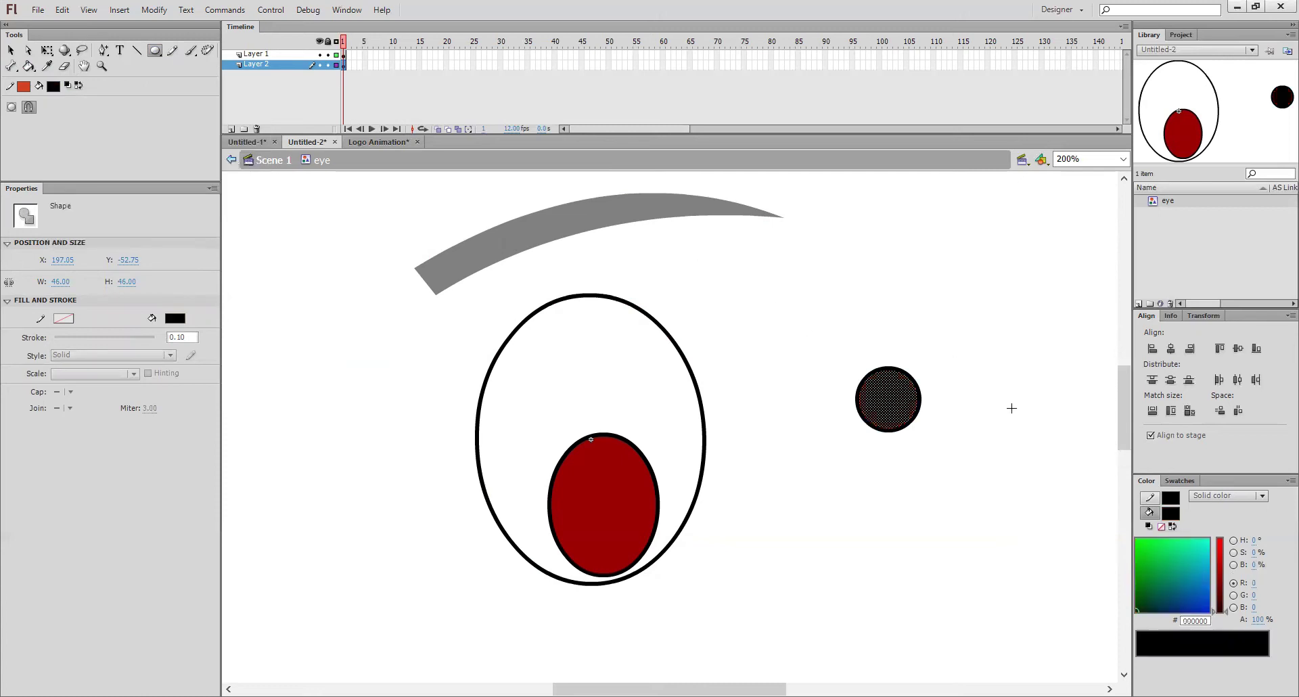
- Move the black circle onto the bottom of the red iris as the pupil
left_click(11, 50)
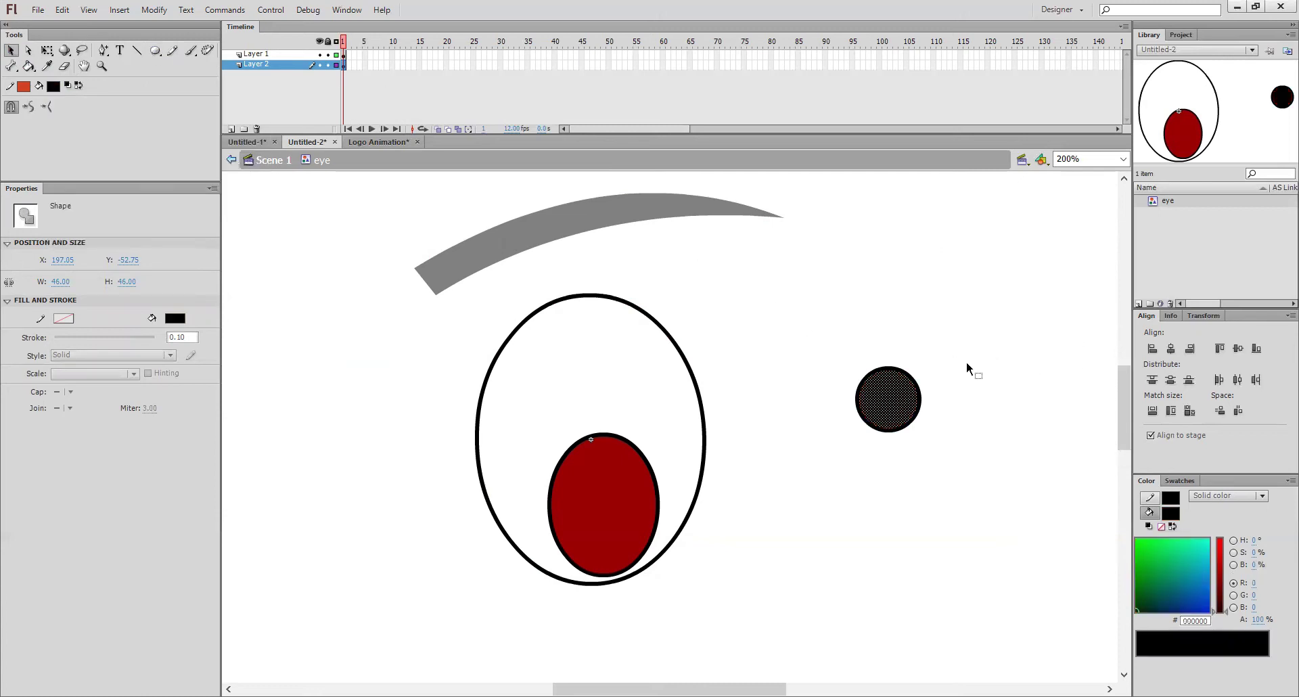
left_click_drag(976, 329, 858, 467)
left_click_drag(902, 405, 613, 544)
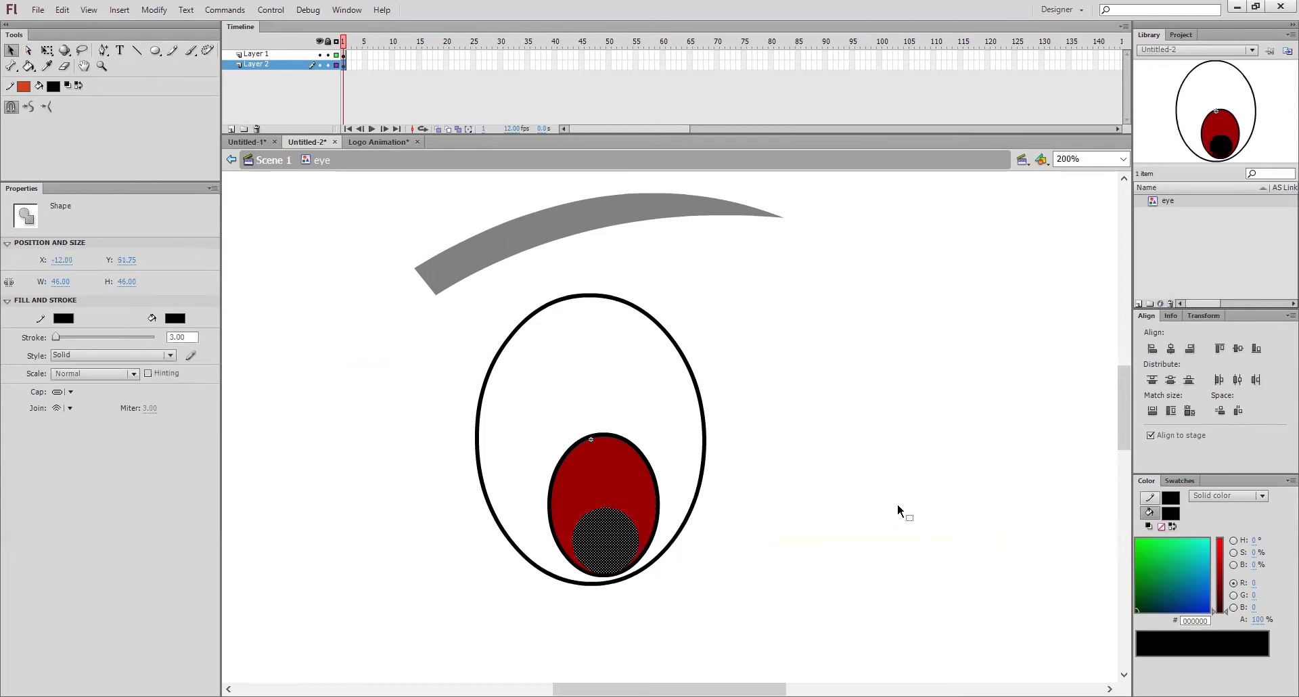
left_click(898, 505)
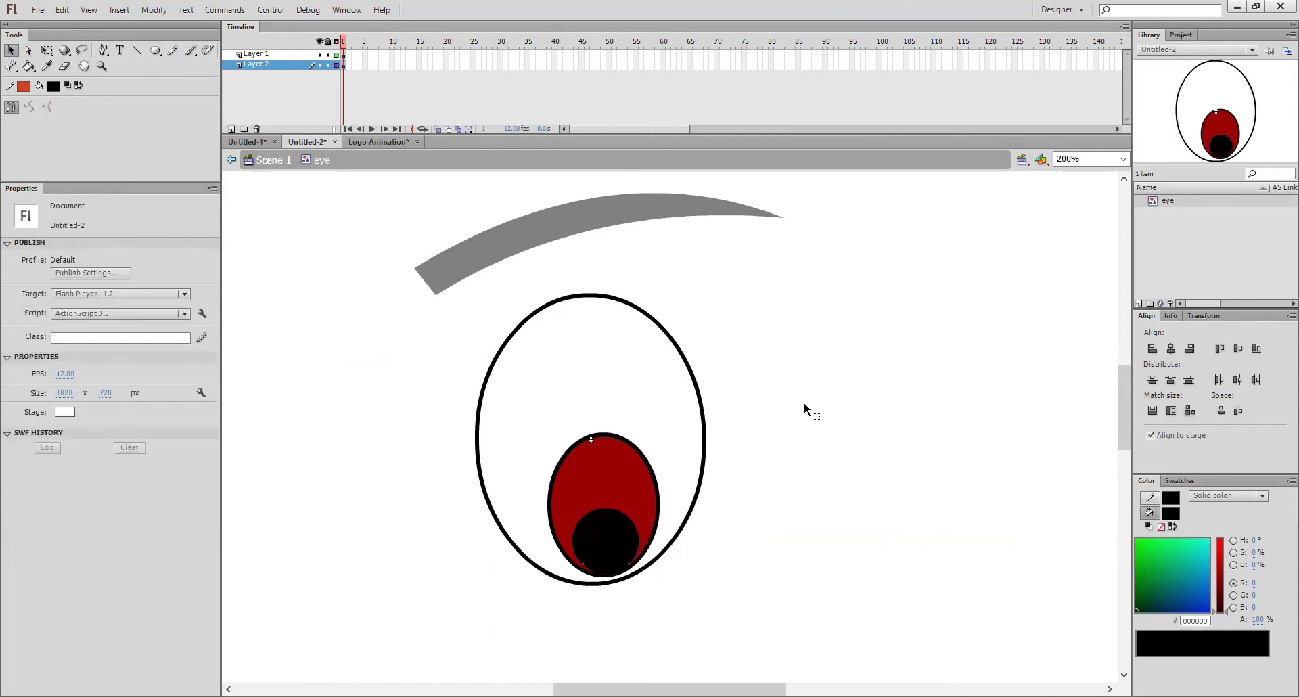
left_click(155, 51)
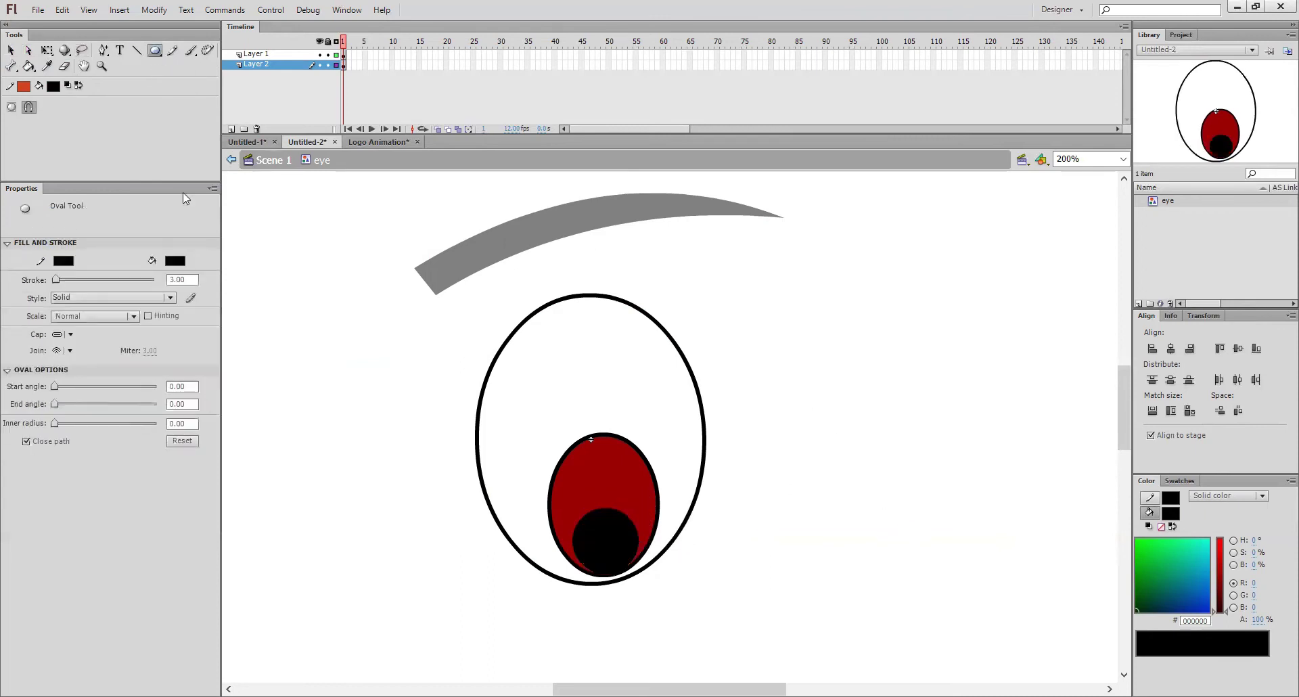
- Draw a small light-grey #CCCCCC highlight oval in the iris and delete its outline
left_click(52, 86)
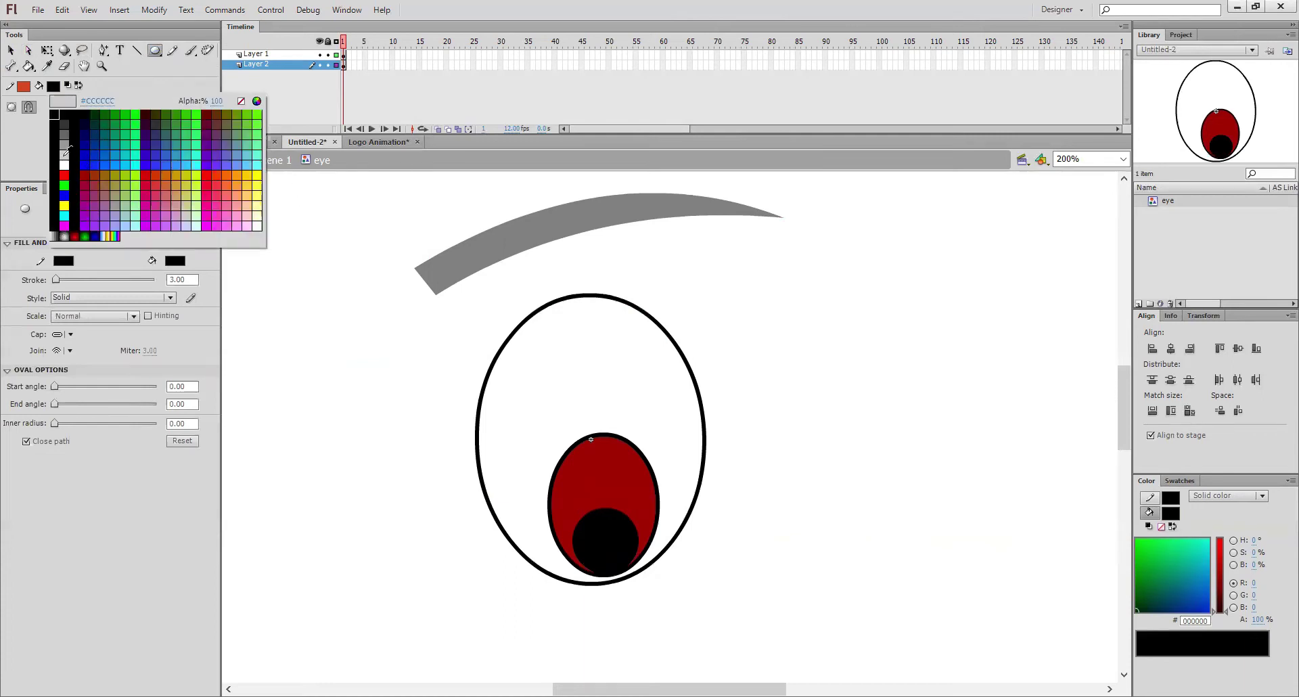
left_click(65, 153)
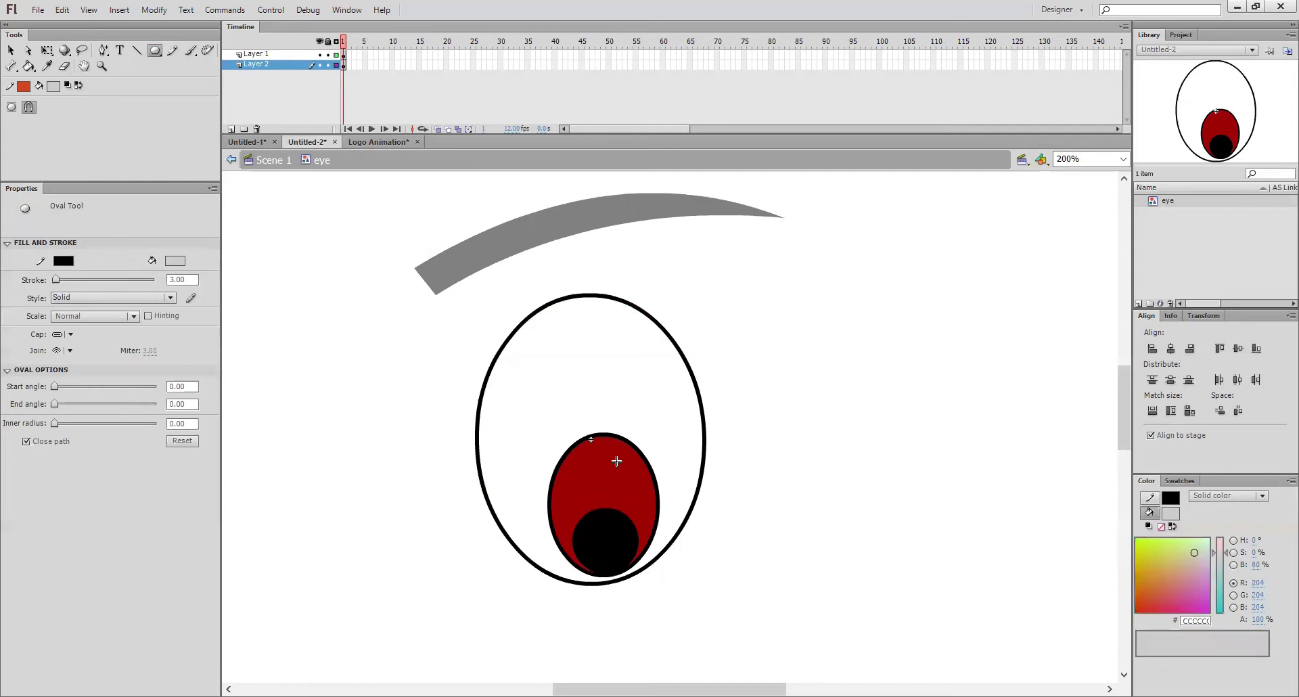
left_click_drag(616, 462, 636, 485)
left_click(636, 476, "ctrl")
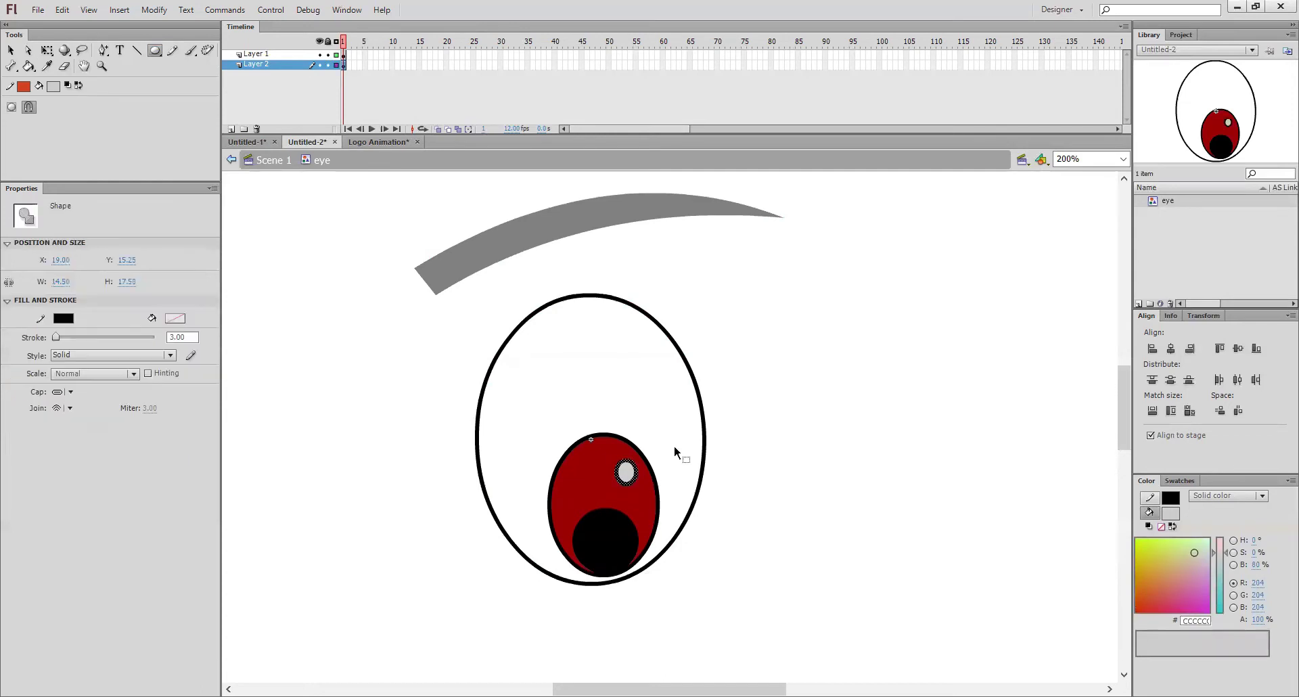
key("Delete")
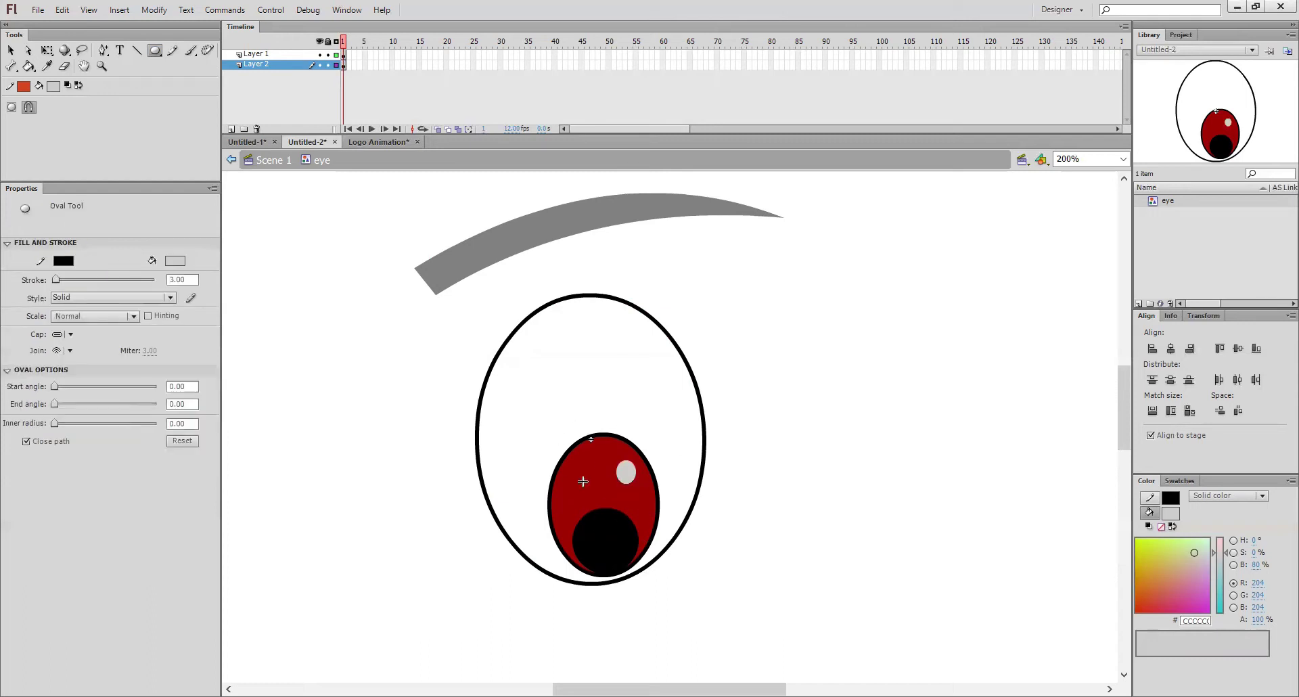
- Toggle the outline and iris layers' visibility to check the highlight
left_click(320, 55)
left_click(320, 55)
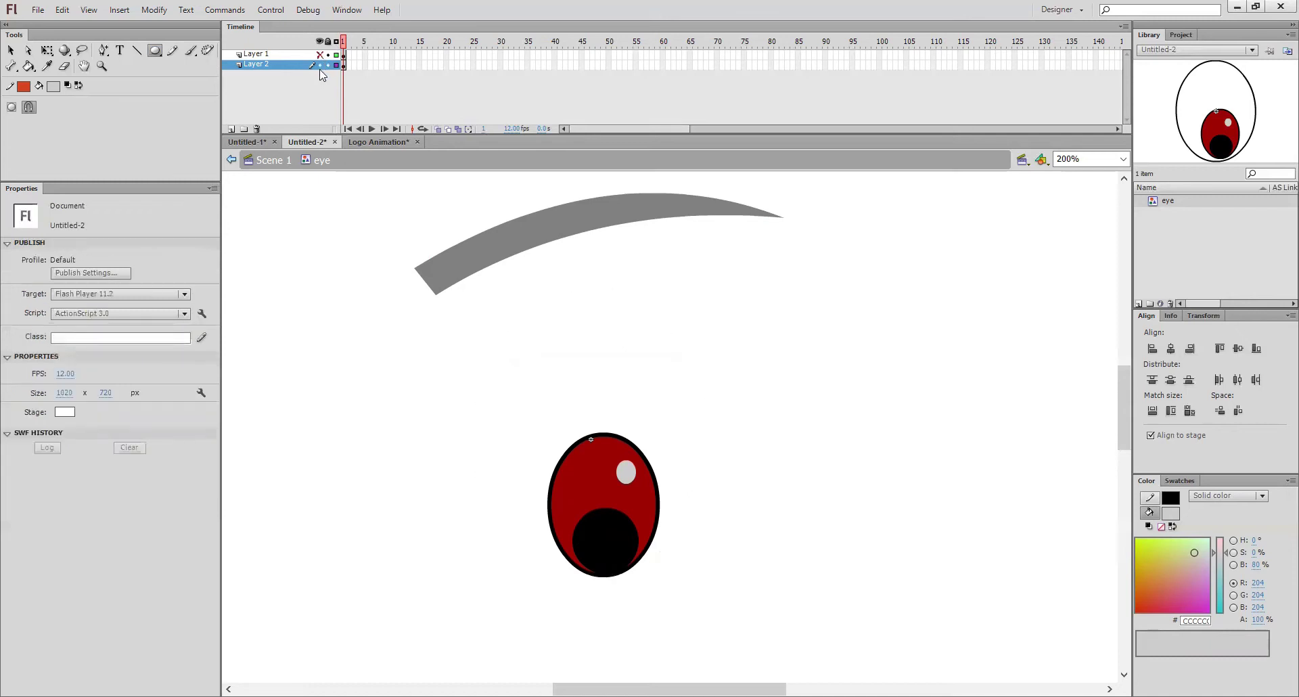
left_click(321, 65)
left_click(320, 66)
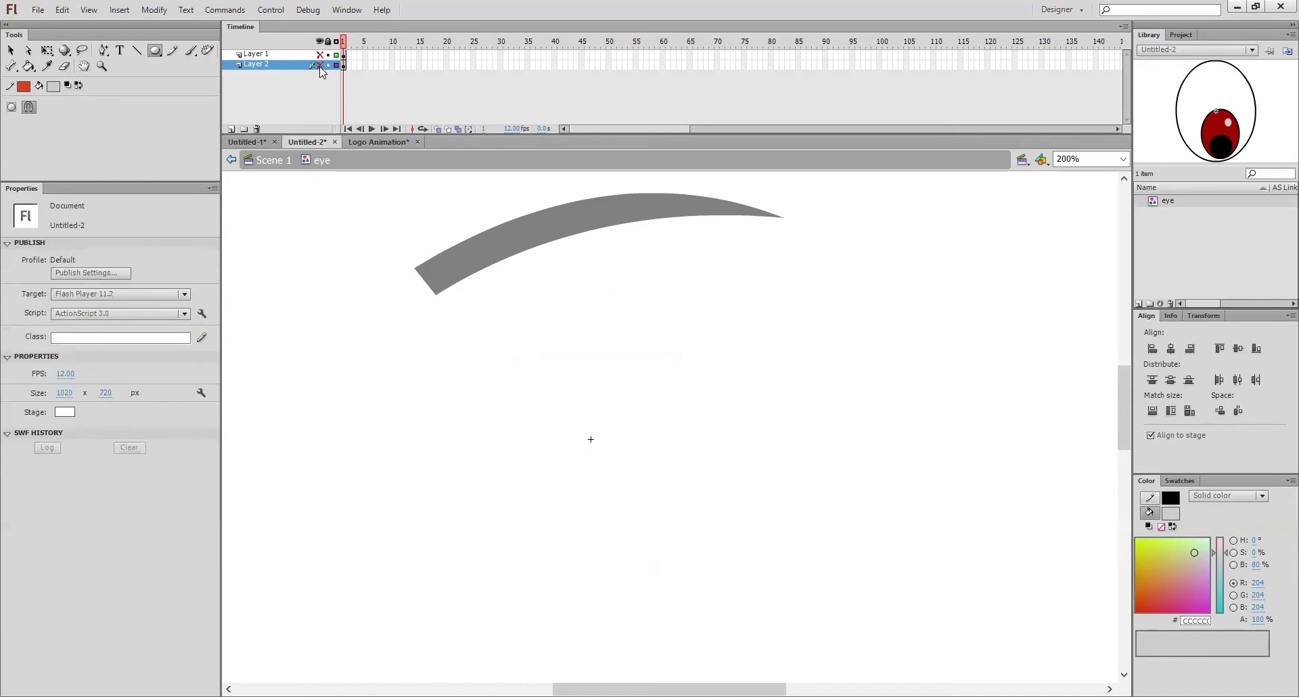
left_click(320, 55)
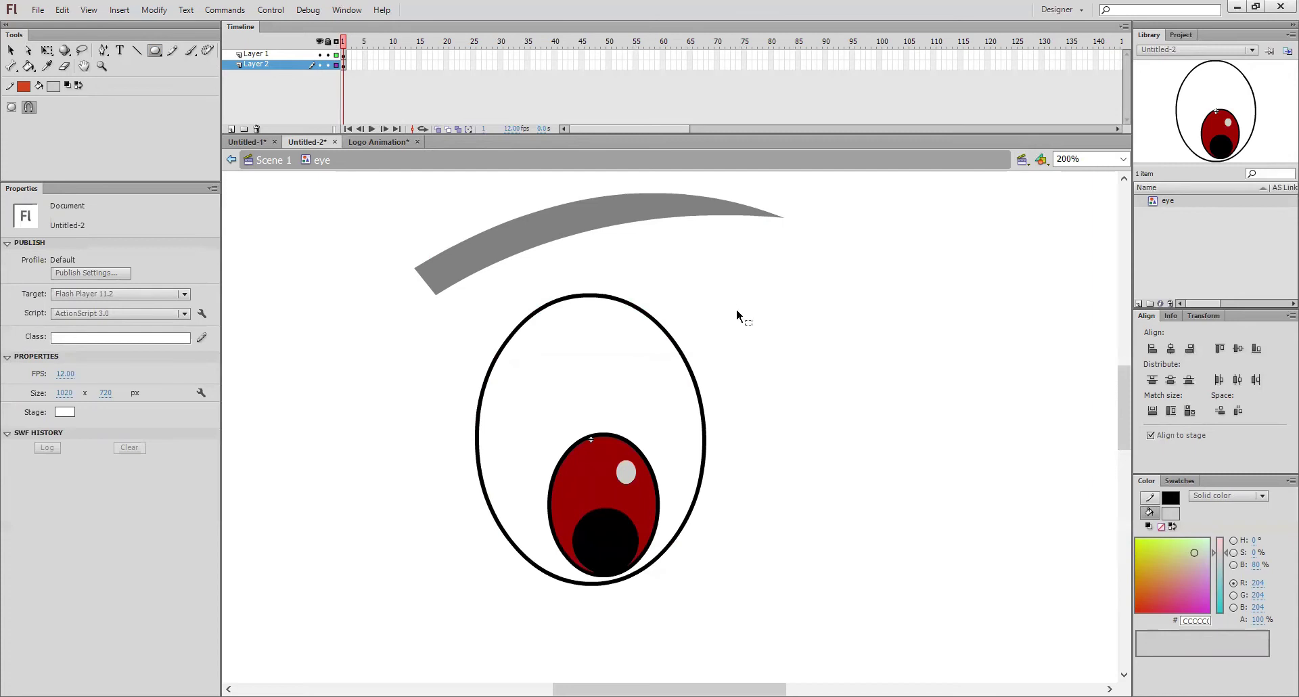
key("o")
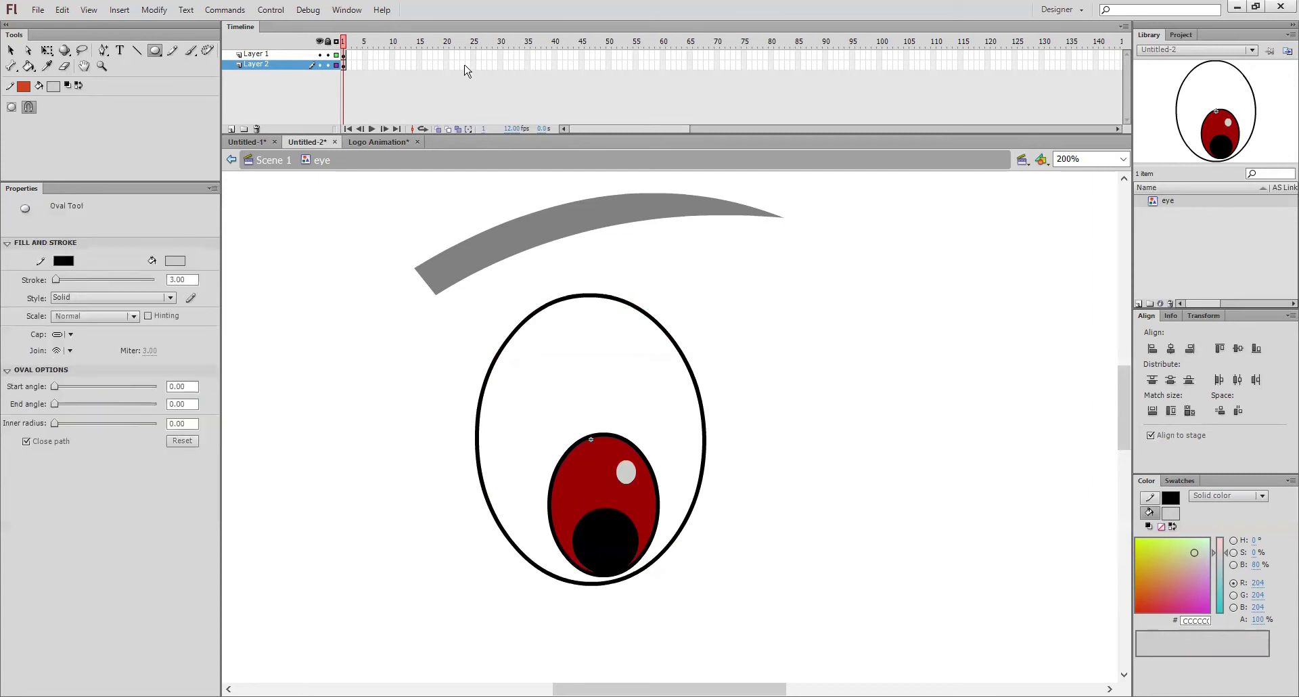
- Insert frames up to frame 40 on both eye layers and scrub the timeline
left_click(555, 64)
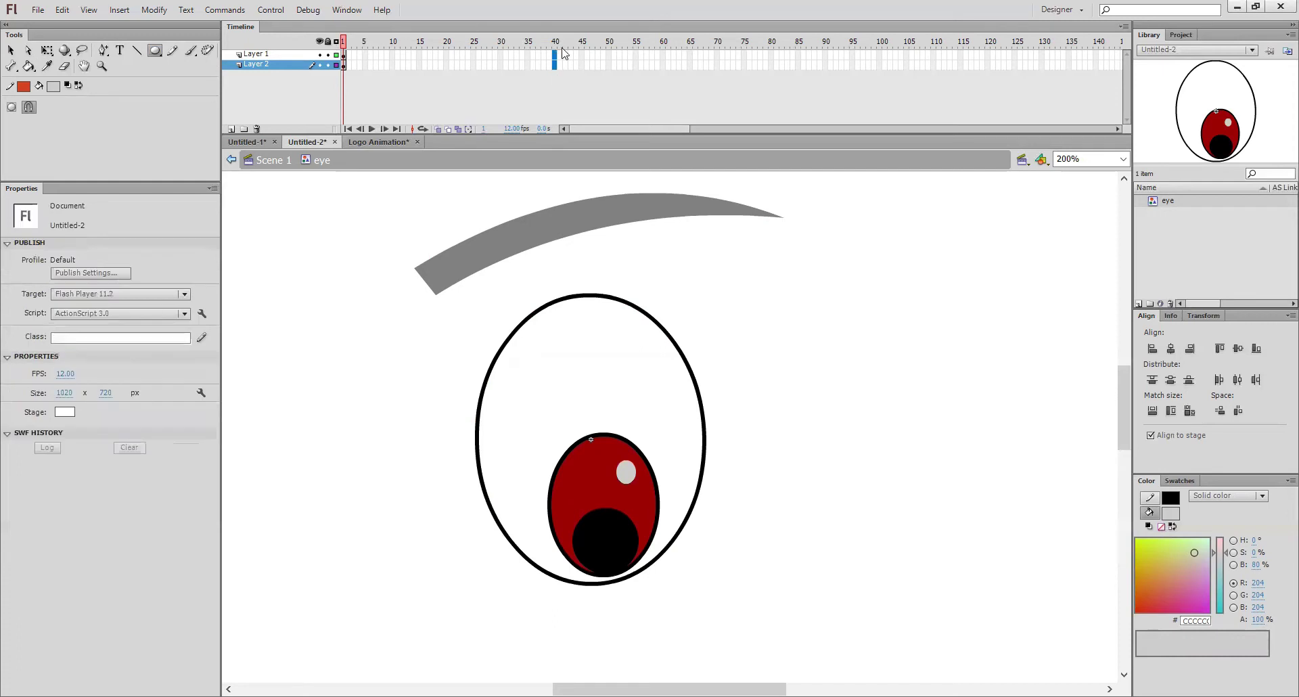
left_click(563, 54, "shift")
key("F5")
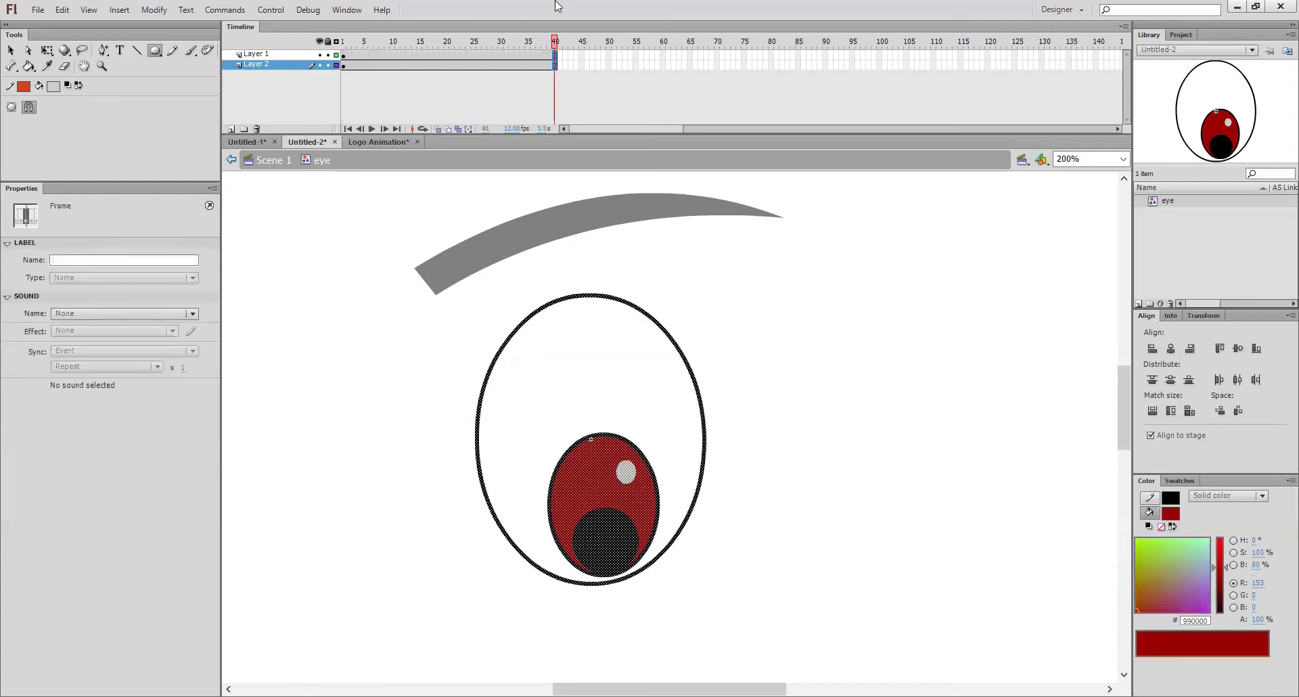
left_click_drag(343, 42, 555, 42)
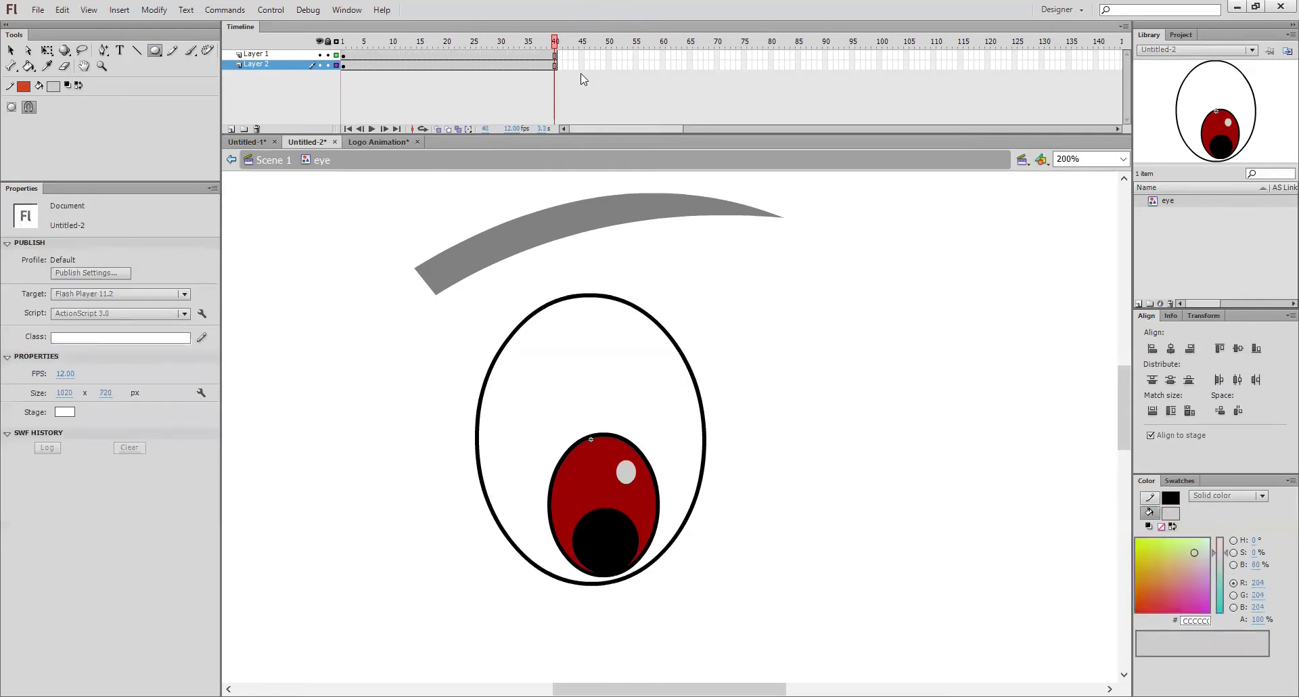
left_click(343, 54)
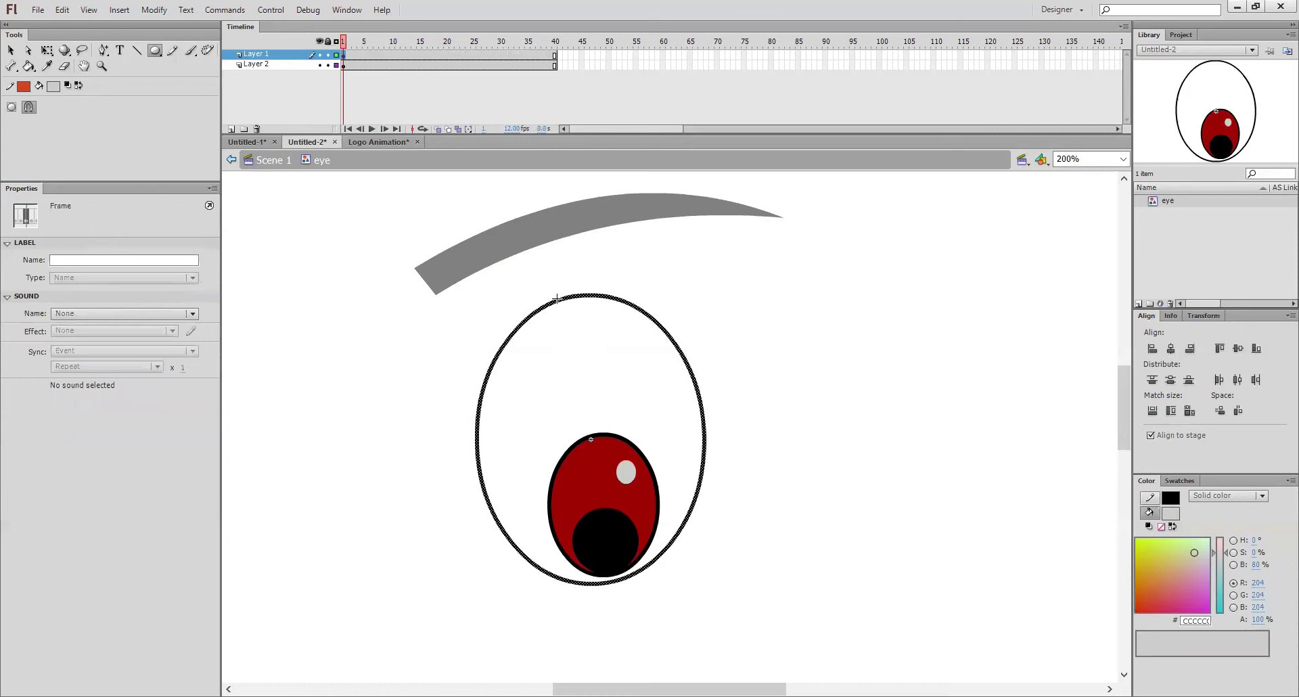
left_click(343, 65)
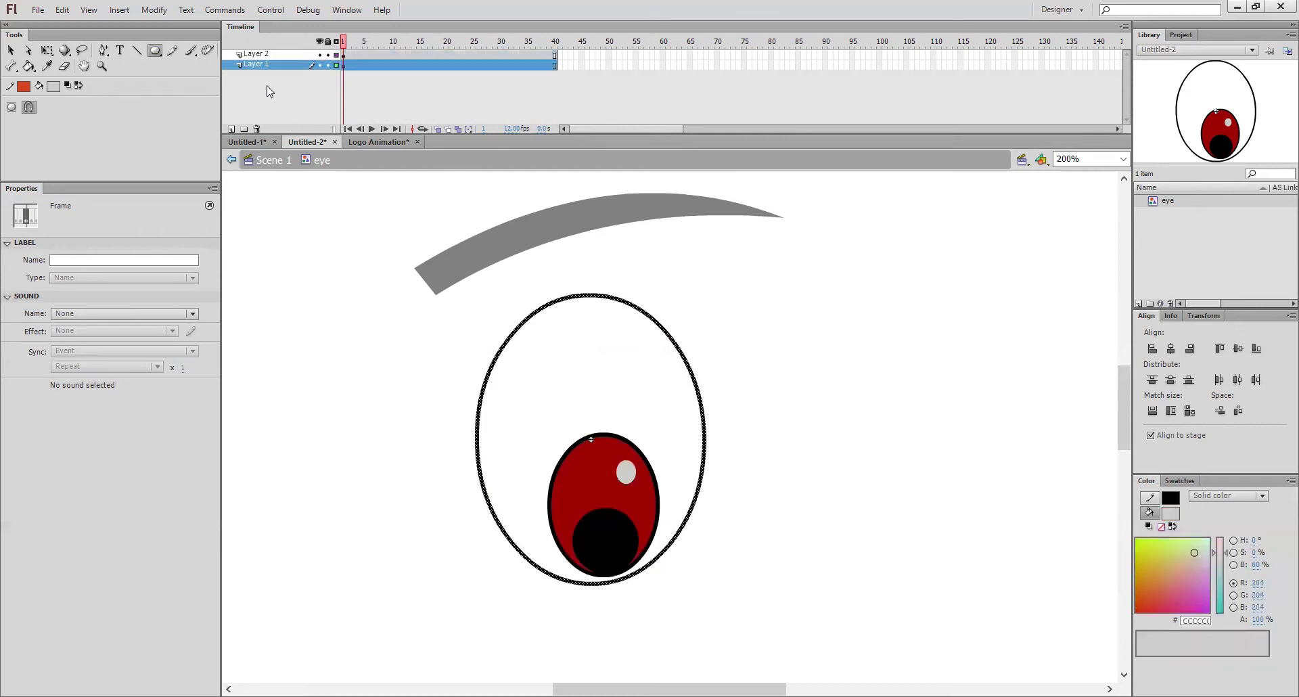
- Add a third layer on top and toggle the outline layer's visibility to check it
left_click_drag(272, 57, 290, 64)
left_click(289, 64)
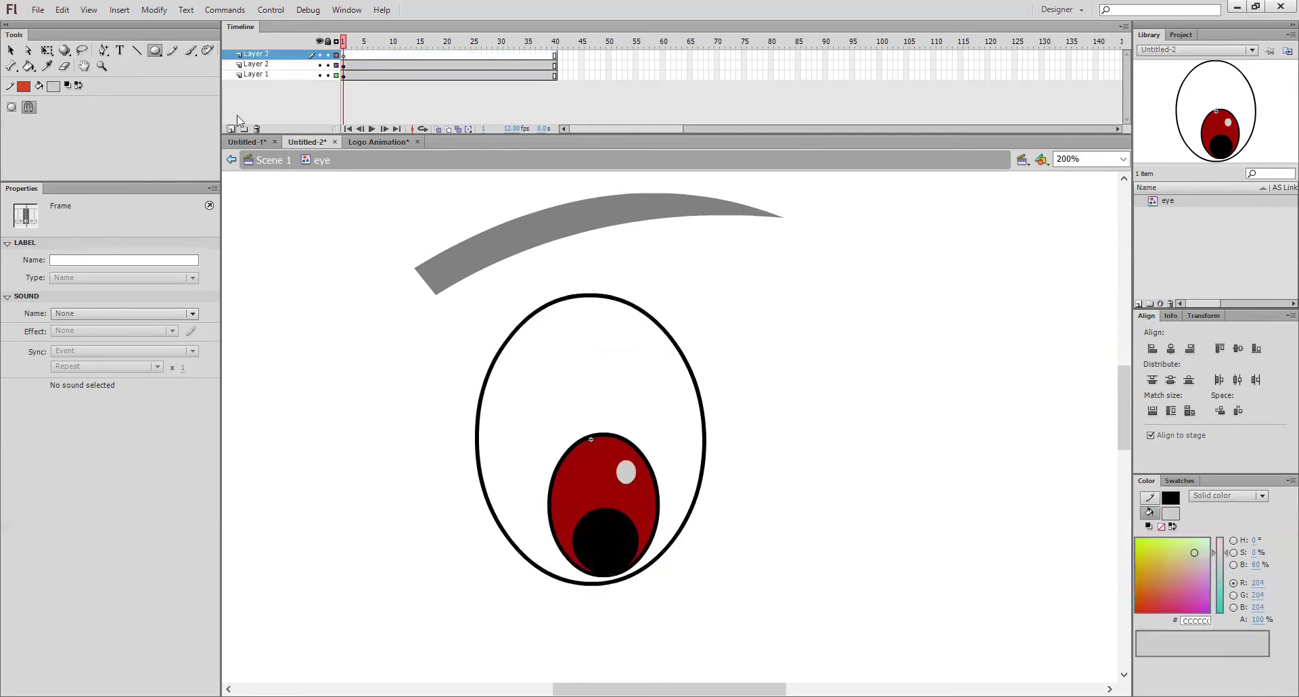
left_click(321, 76)
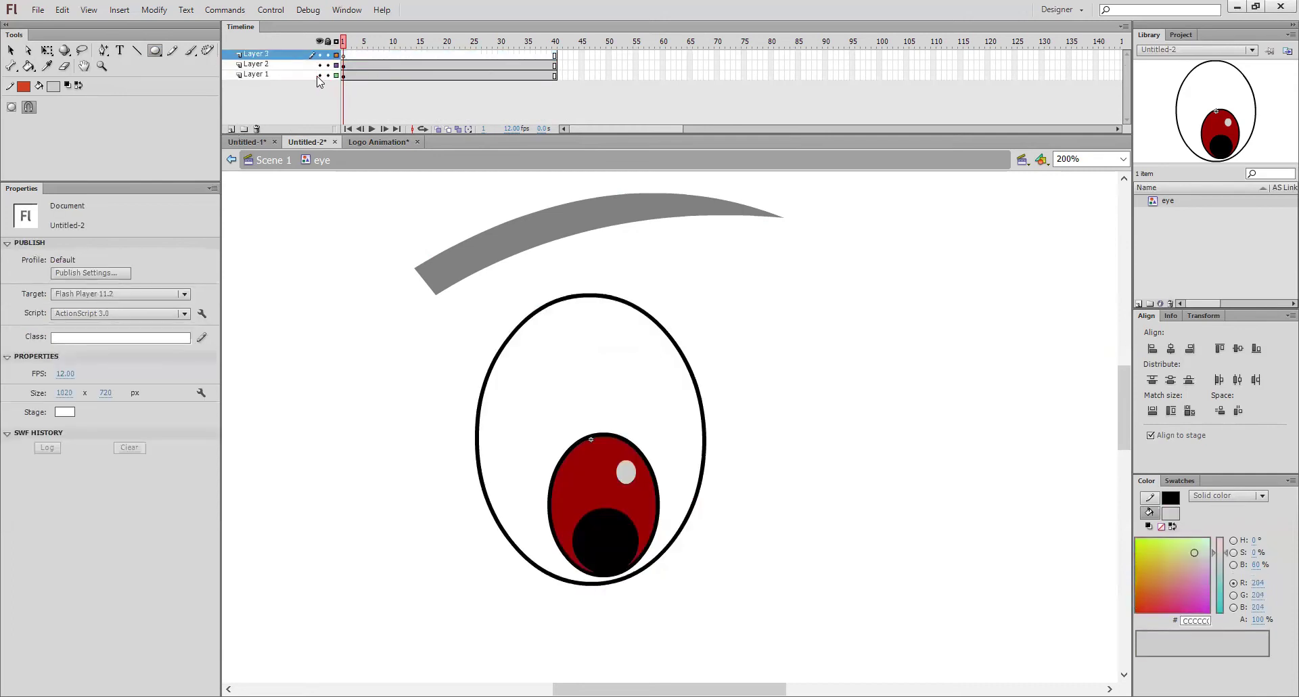
left_click(321, 76)
left_click(321, 75)
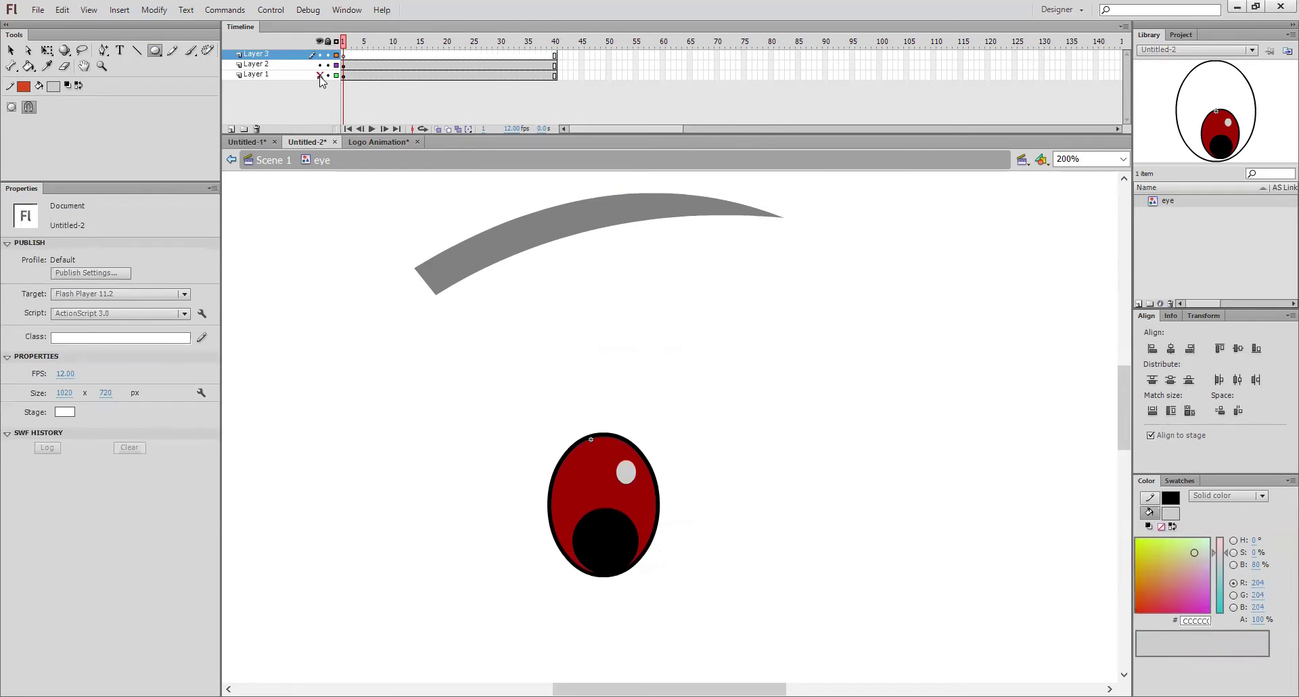
left_click(320, 75)
- Move the eye outline onto Layer 3, then scrub and pick frame 15
left_click(345, 75)
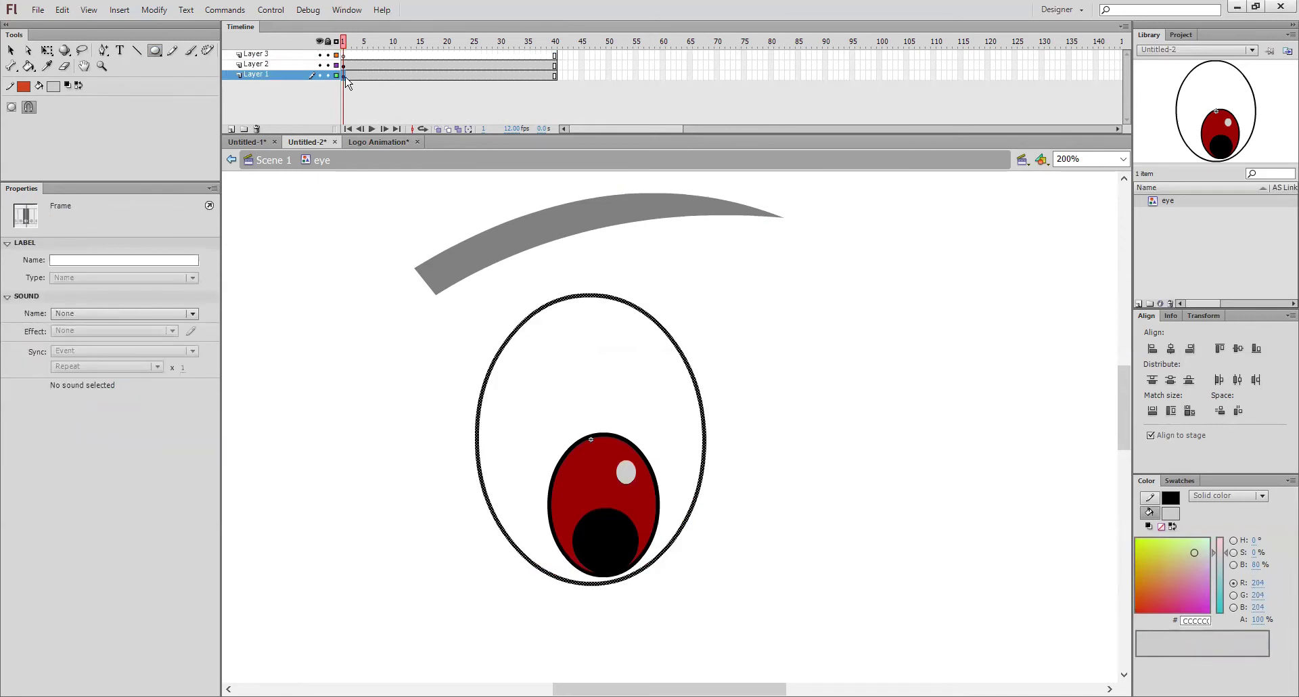
left_click_drag(345, 79, 347, 56)
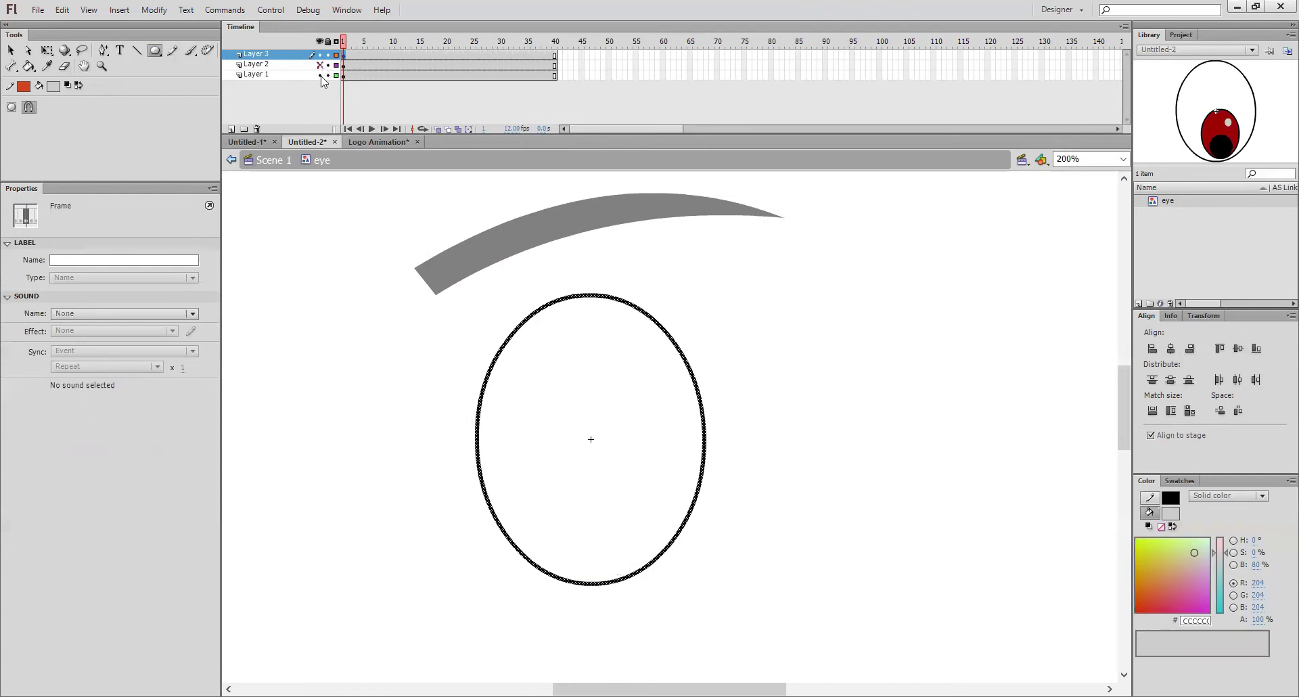
left_click(320, 55)
left_click(321, 54)
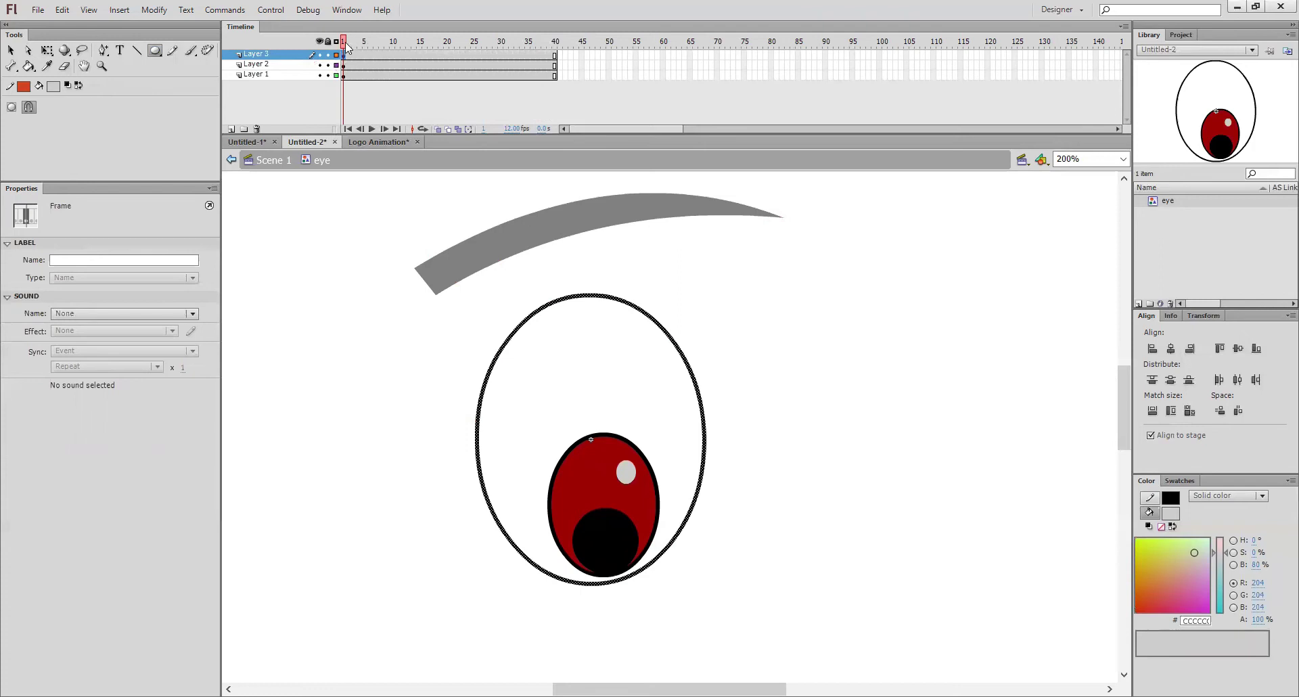
left_click_drag(347, 44, 363, 45)
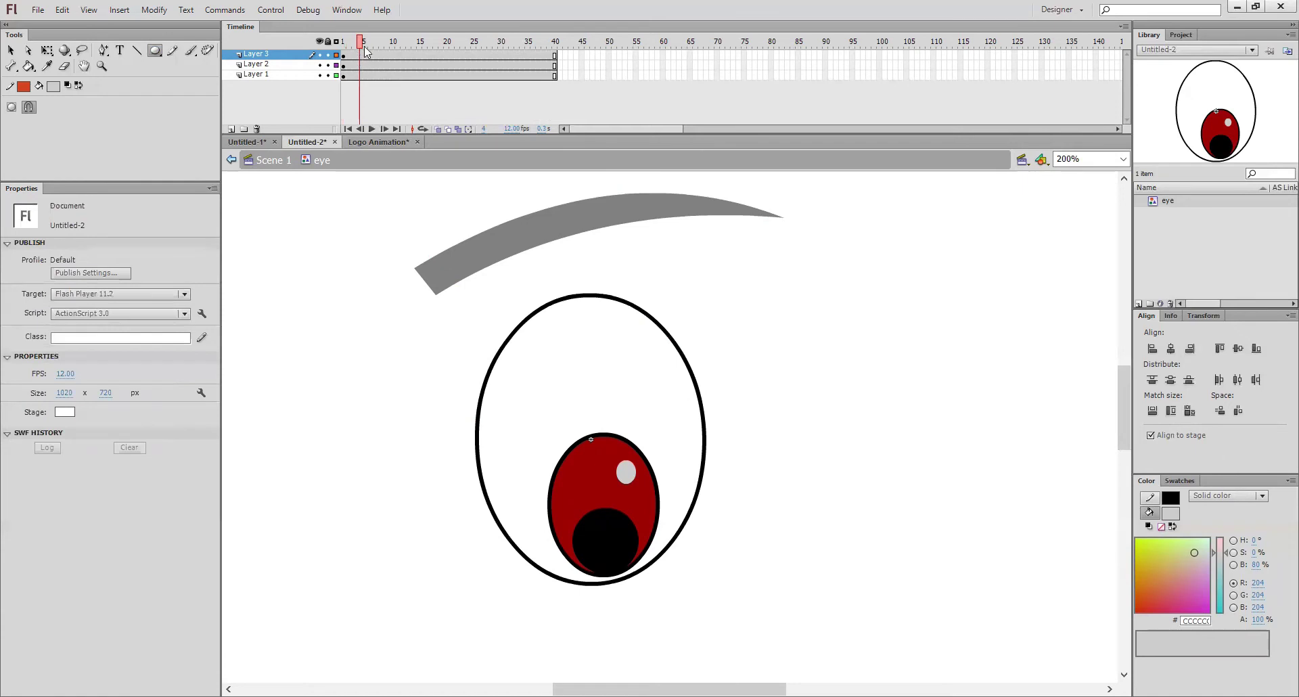
left_click_drag(363, 48, 398, 42)
left_click(421, 55)
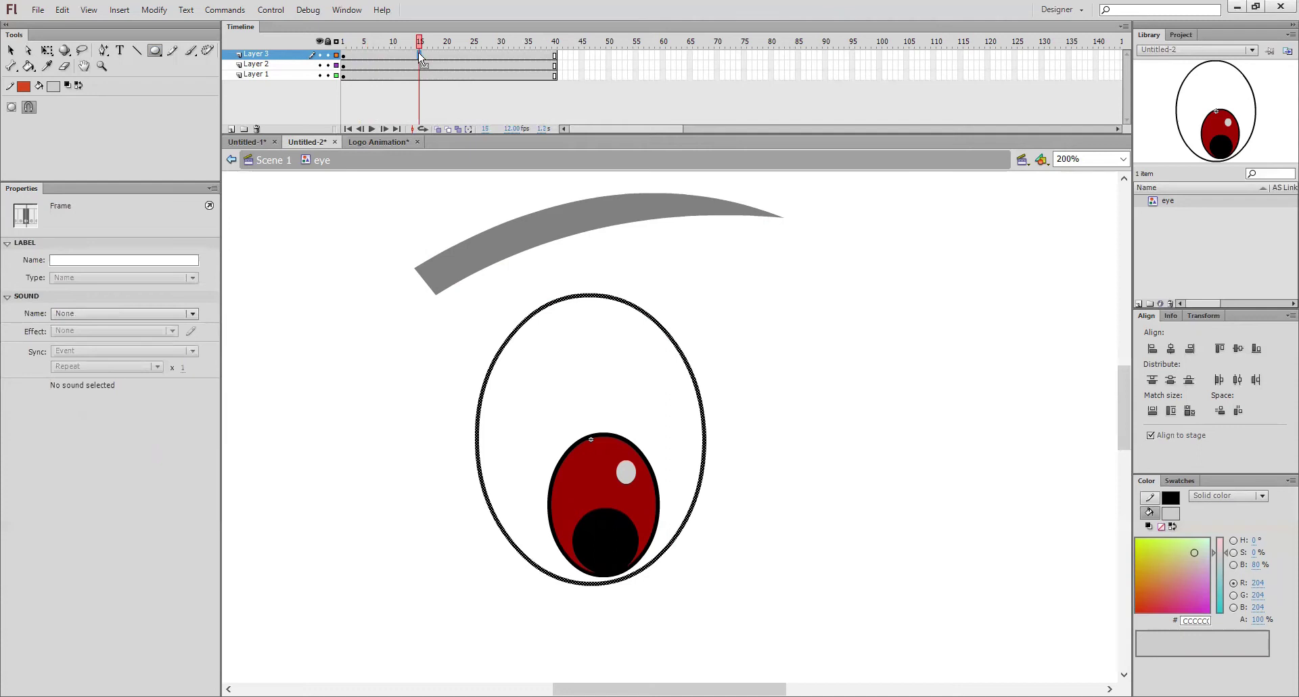
- Insert a keyframe at frame 15 and hide the iris and bottom layers
right_click(421, 58)
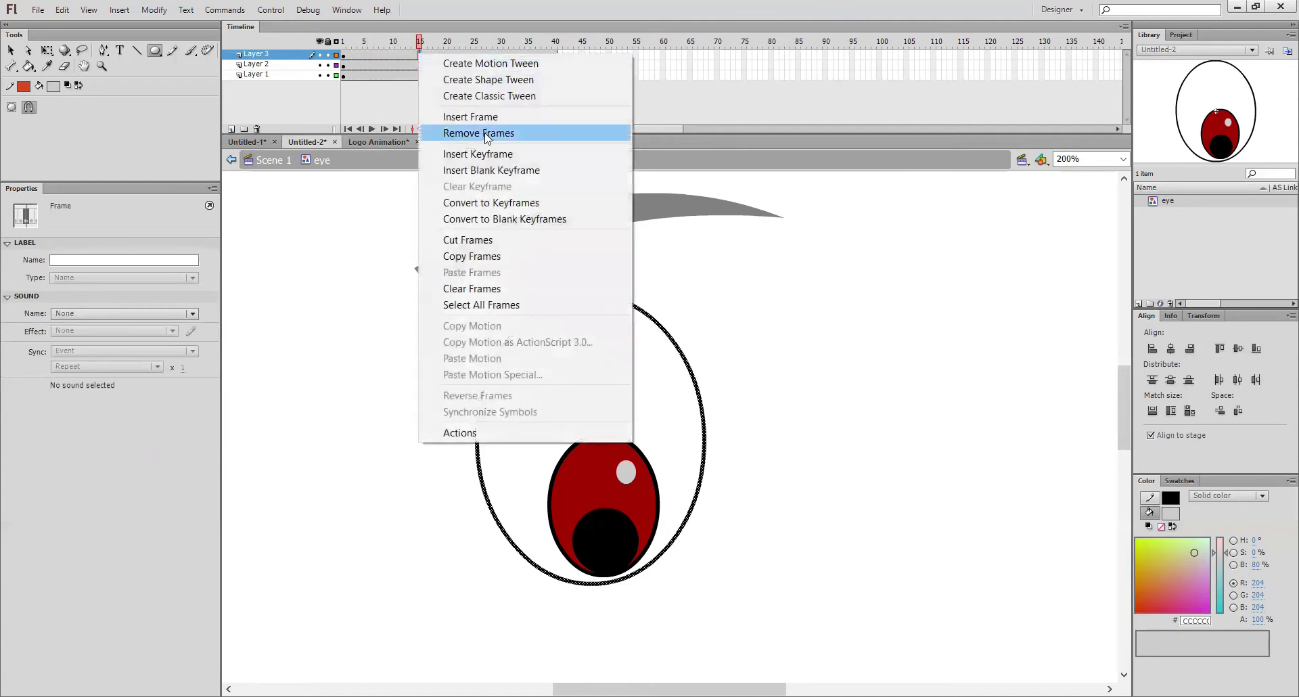
left_click(487, 157)
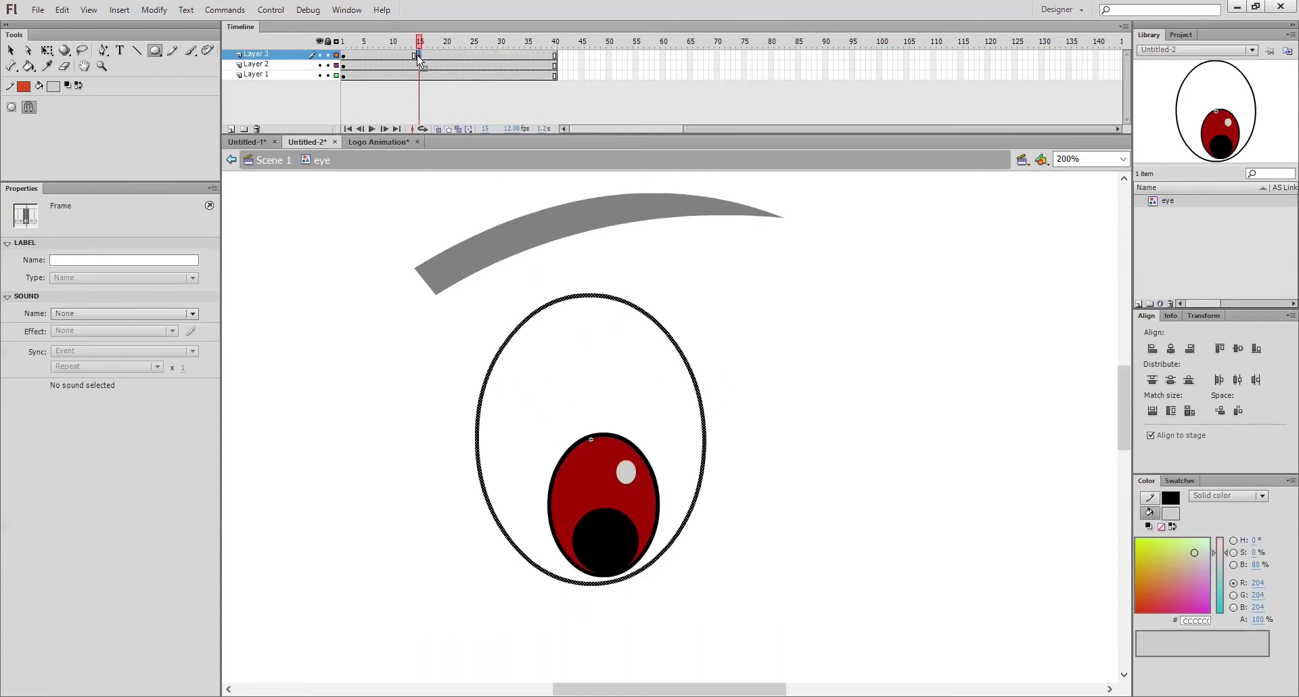
left_click(321, 65)
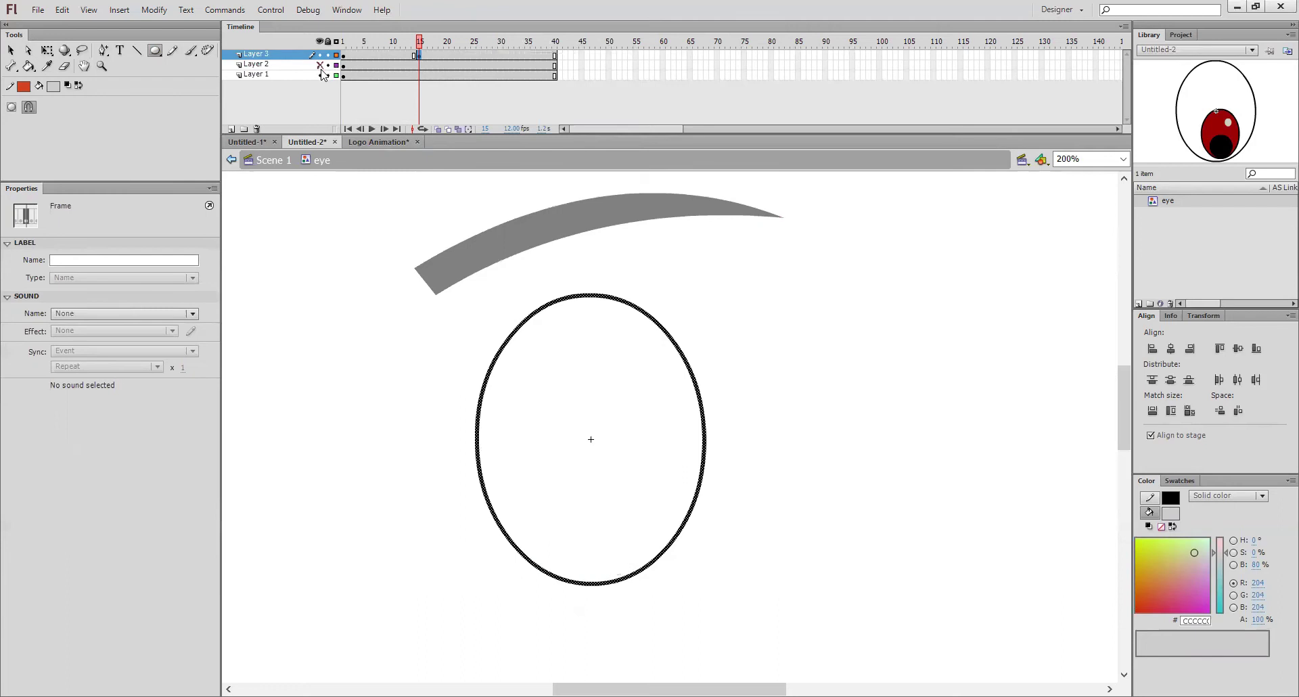
left_click(320, 75)
left_click(320, 55)
left_click(415, 55)
left_click(418, 56)
- Draw a straight line across the top of the eye and lock the lower layers
left_click(136, 51)
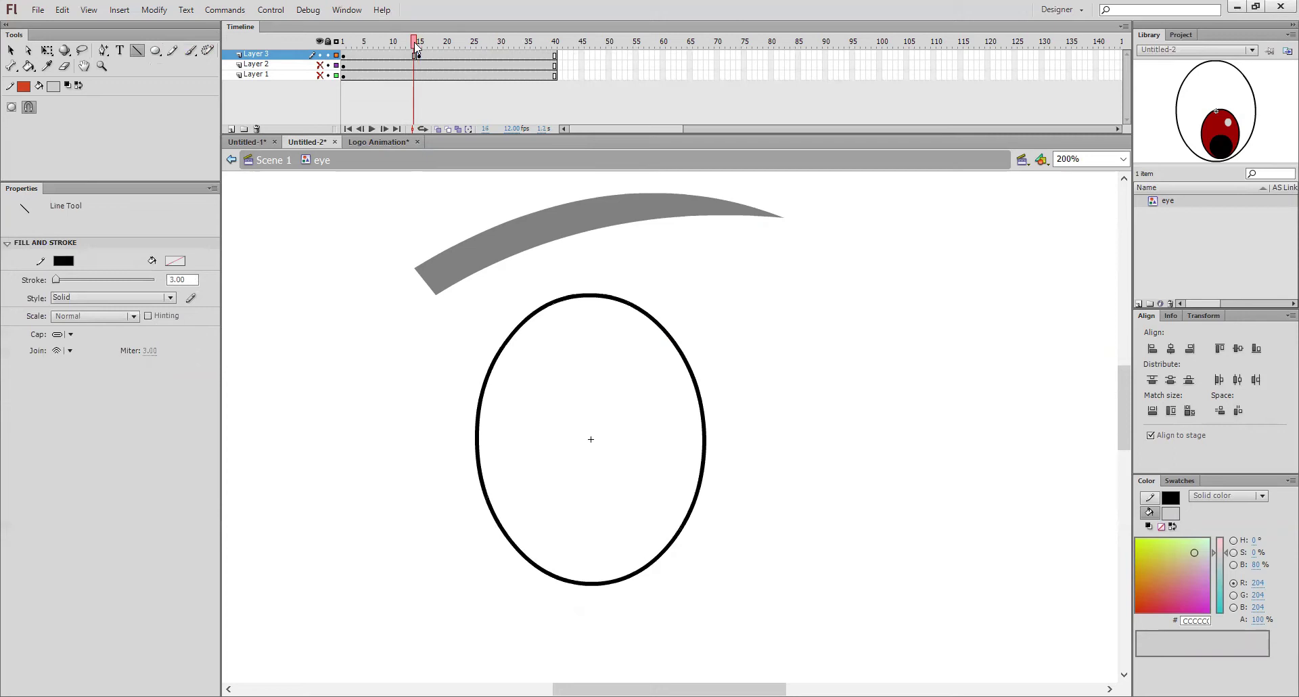
mouse_move(420, 42)
left_mouse_down()
mouse_move(355, 55)
mouse_move(421, 46)
left_mouse_up()
left_click_drag(319, 65, 319, 75)
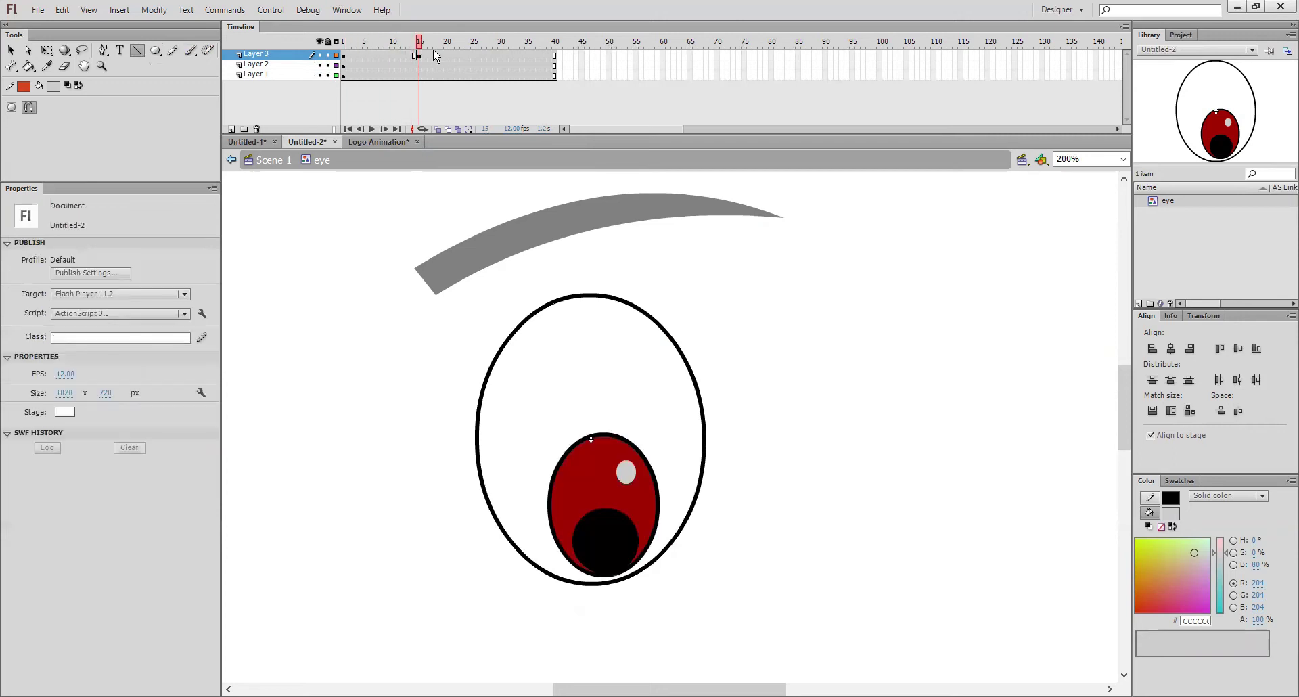
left_click(419, 54)
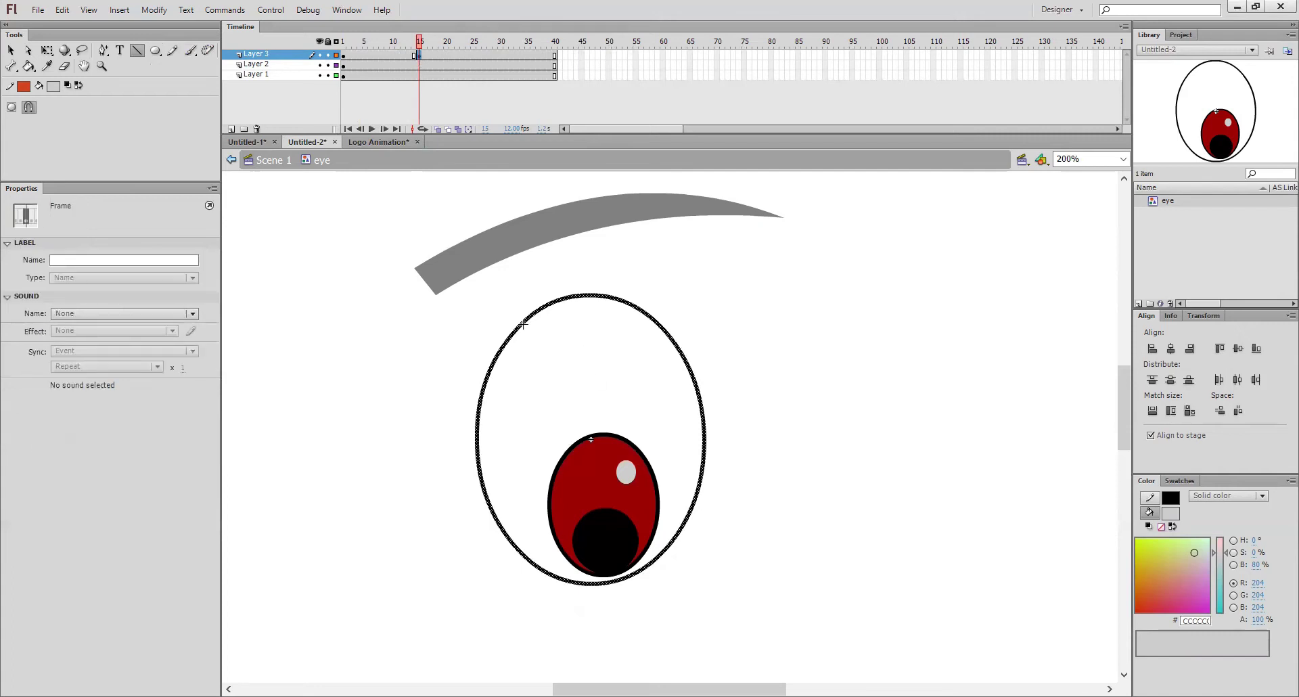
left_click_drag(504, 345, 674, 342)
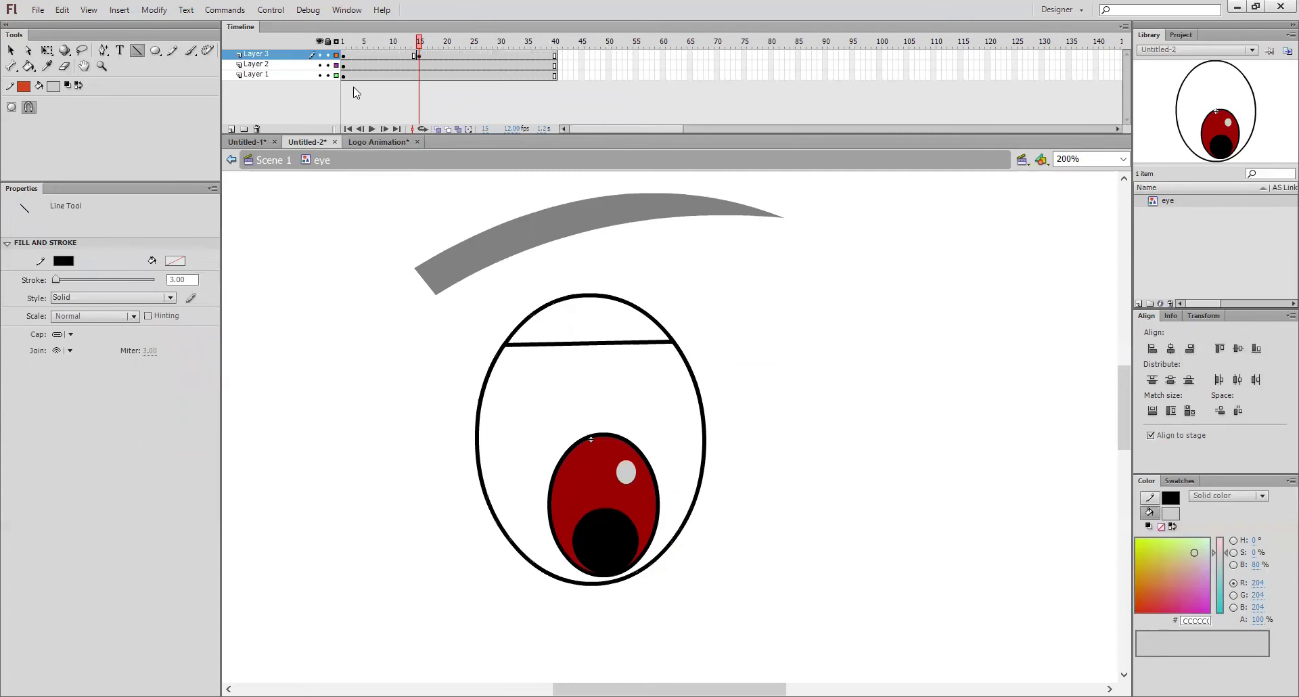
left_click(330, 75)
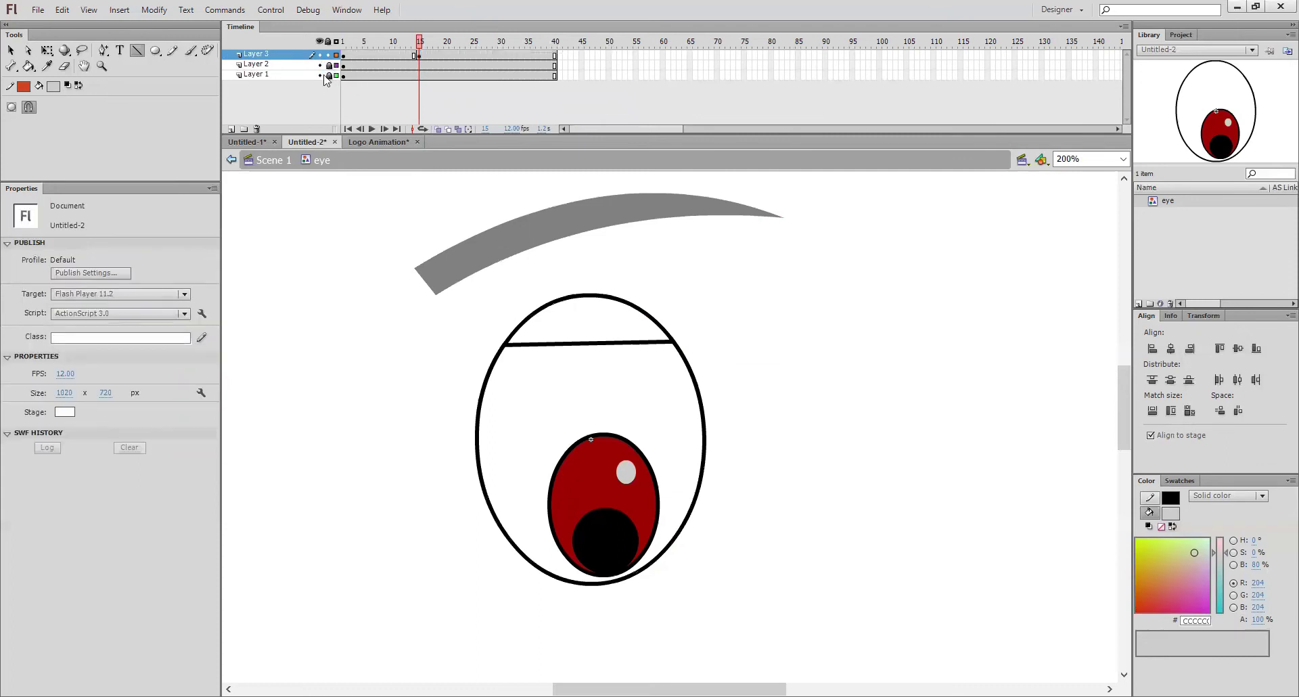
- Bend the line upward into an arc and fill the eyelid above it orange
key("v")
left_click_drag(590, 347, 582, 325)
key("n")
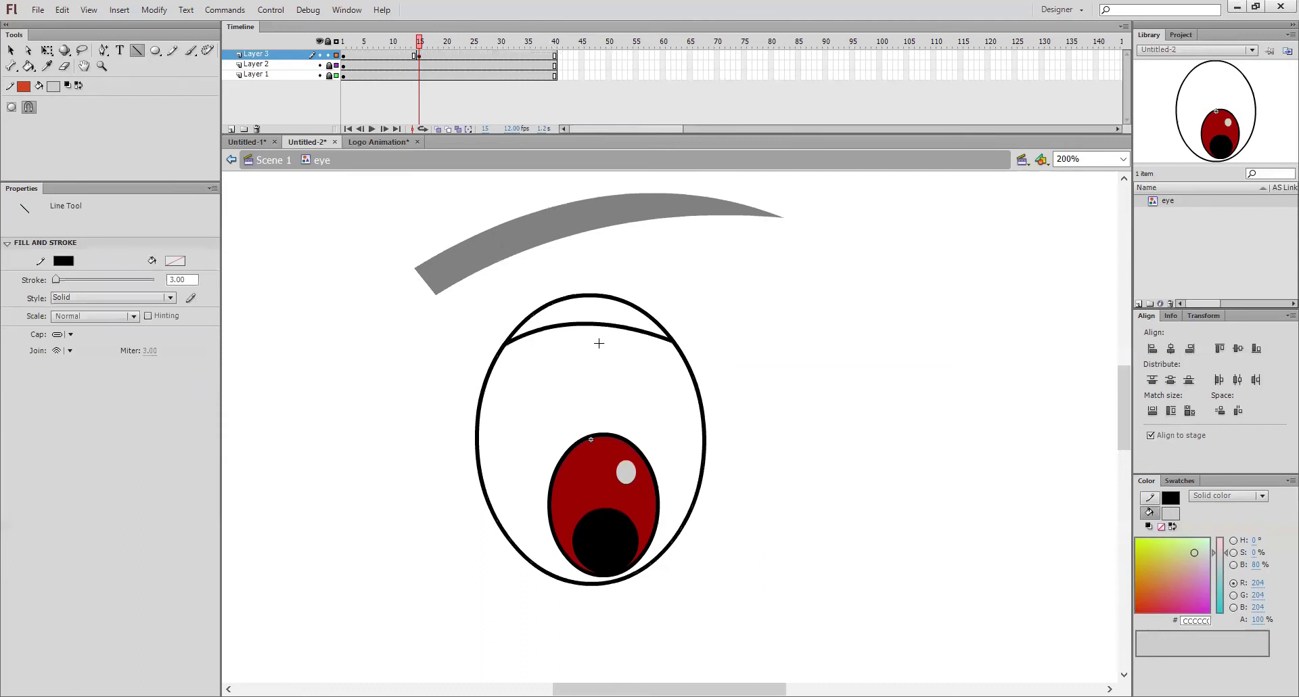
left_click(61, 82)
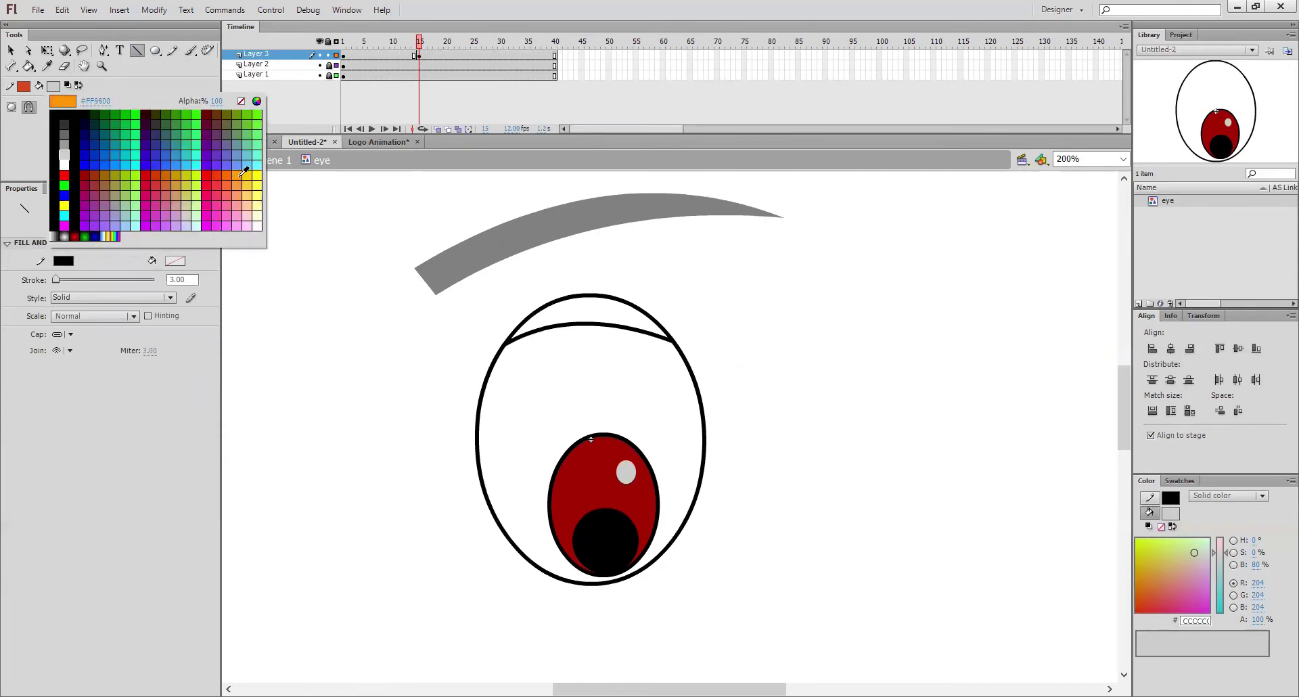
left_click(244, 169)
left_click(28, 65)
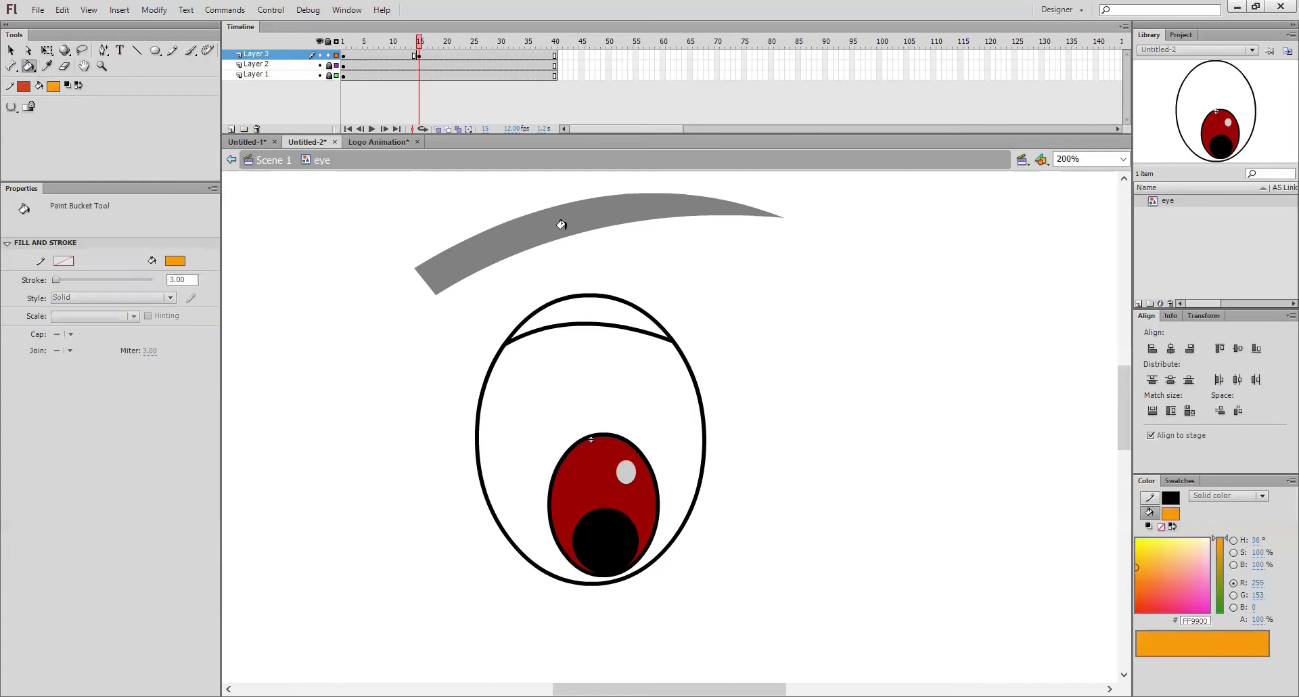
left_click(588, 314)
left_click(414, 41)
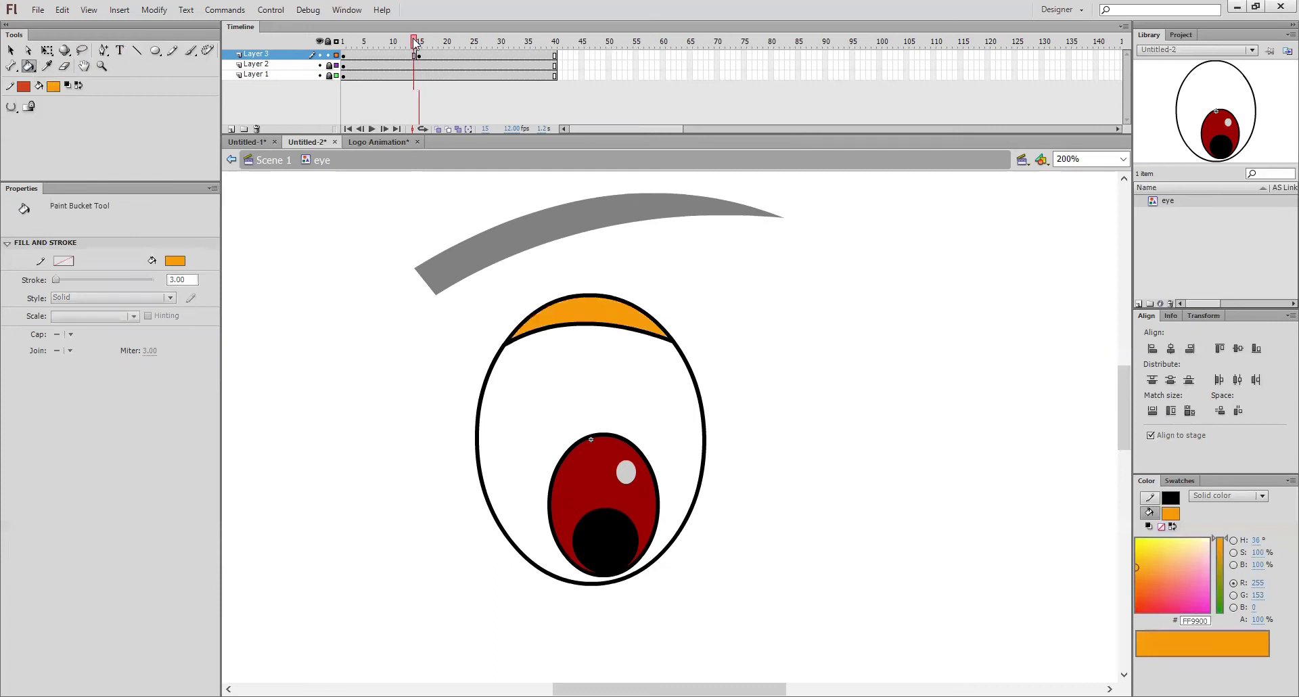
left_click(421, 42)
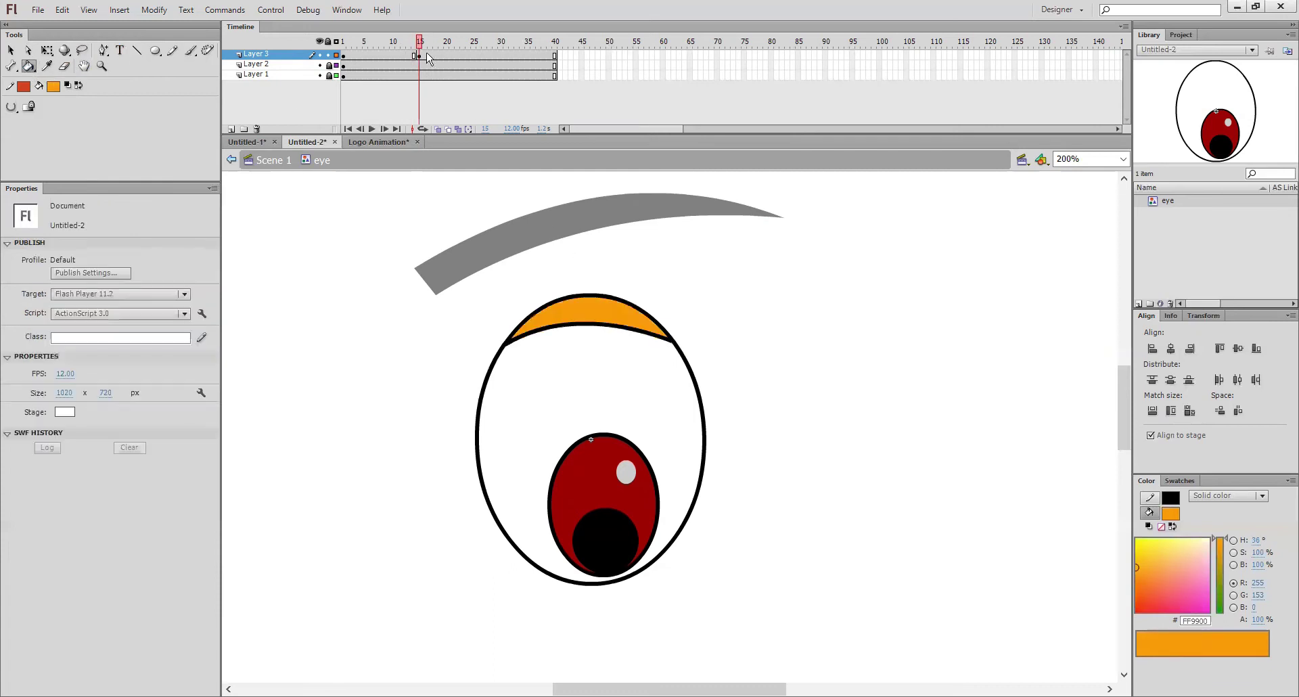
- Insert a keyframe at frame 16 and delete the old eyelid curve and leftover strokes
left_click(426, 57)
right_click(425, 57)
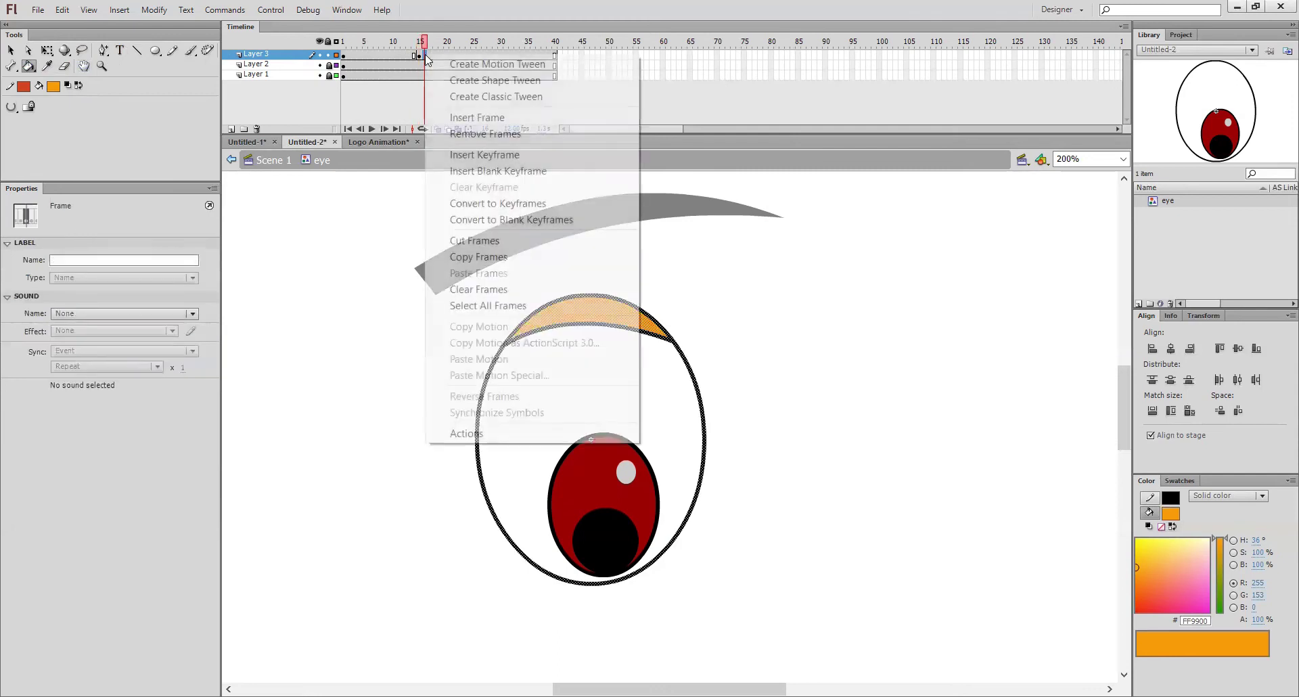
left_click(501, 154)
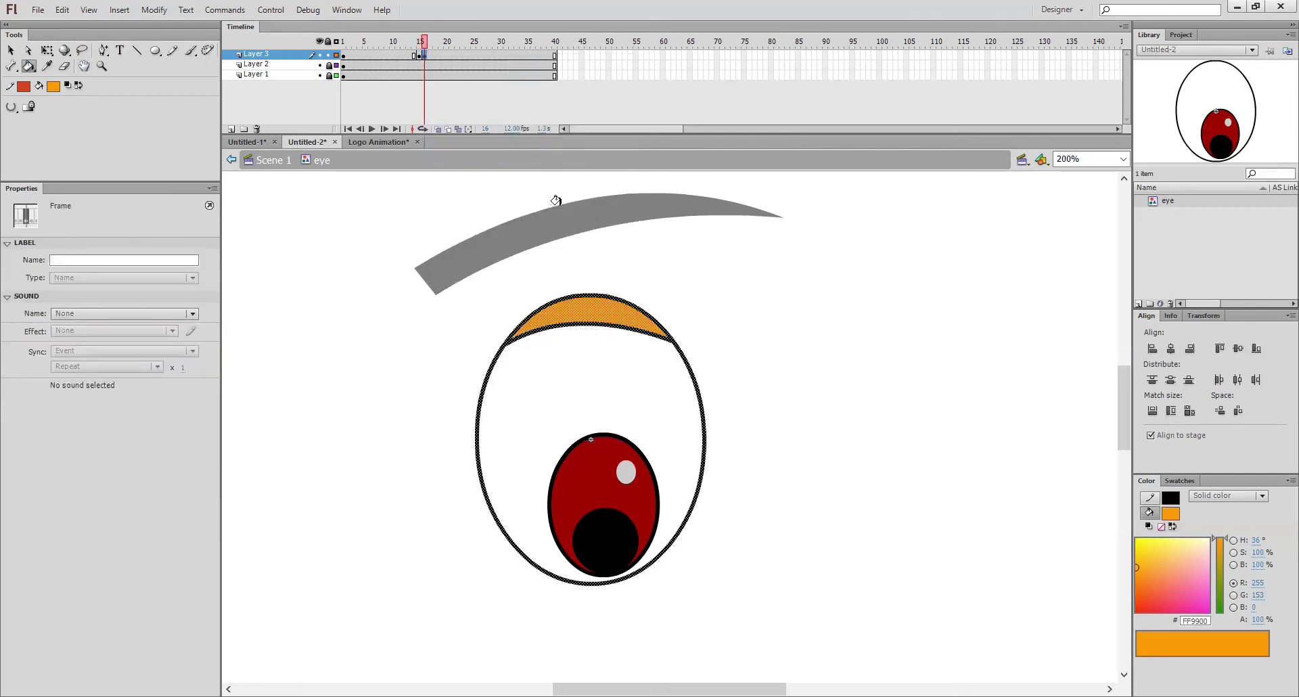
left_click(784, 384)
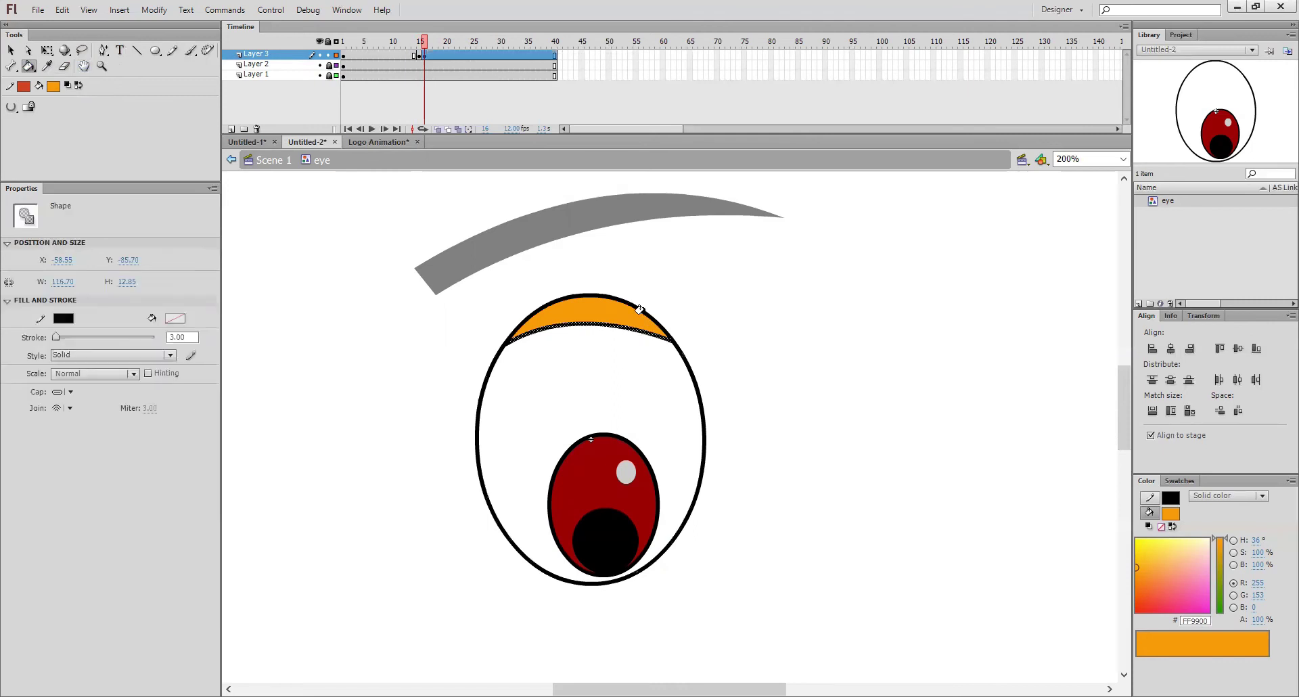
key("Delete")
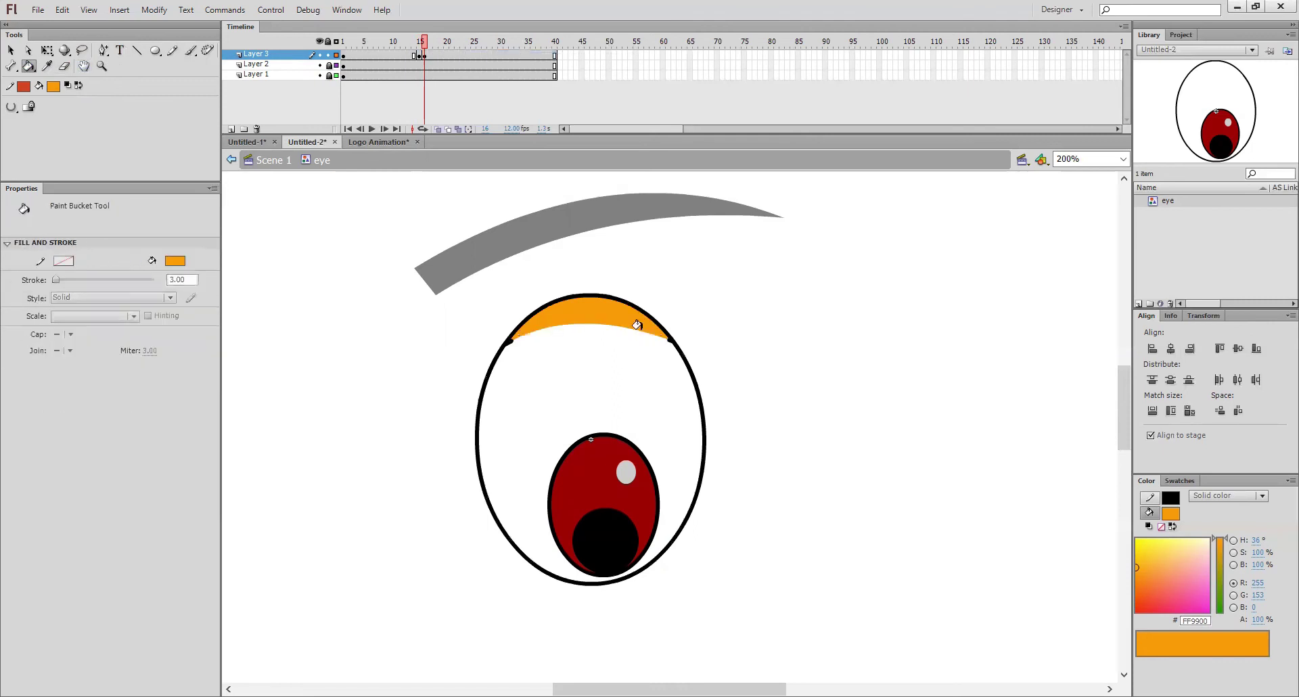
left_click(510, 343, "ctrl")
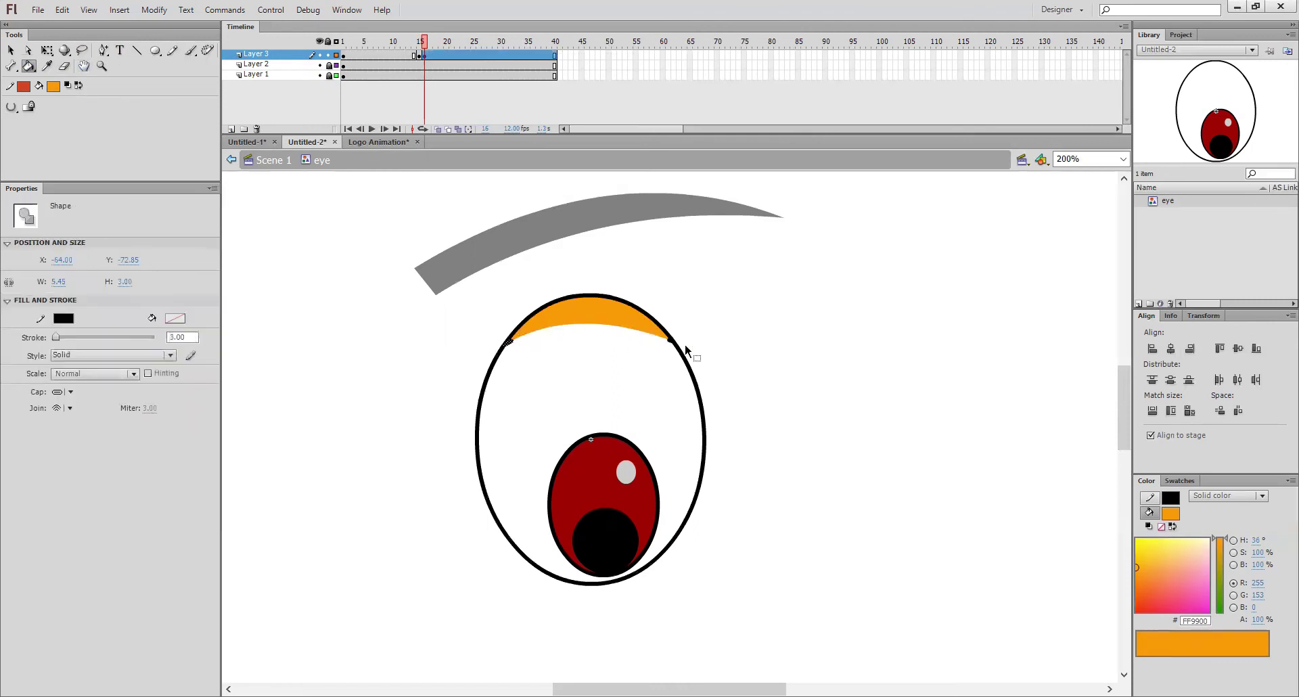
left_click(672, 342, "ctrl+shift")
key("Delete")
- Draw a line across mid-eye, bend it upward, and fill the larger eyelid orange
left_click(136, 50)
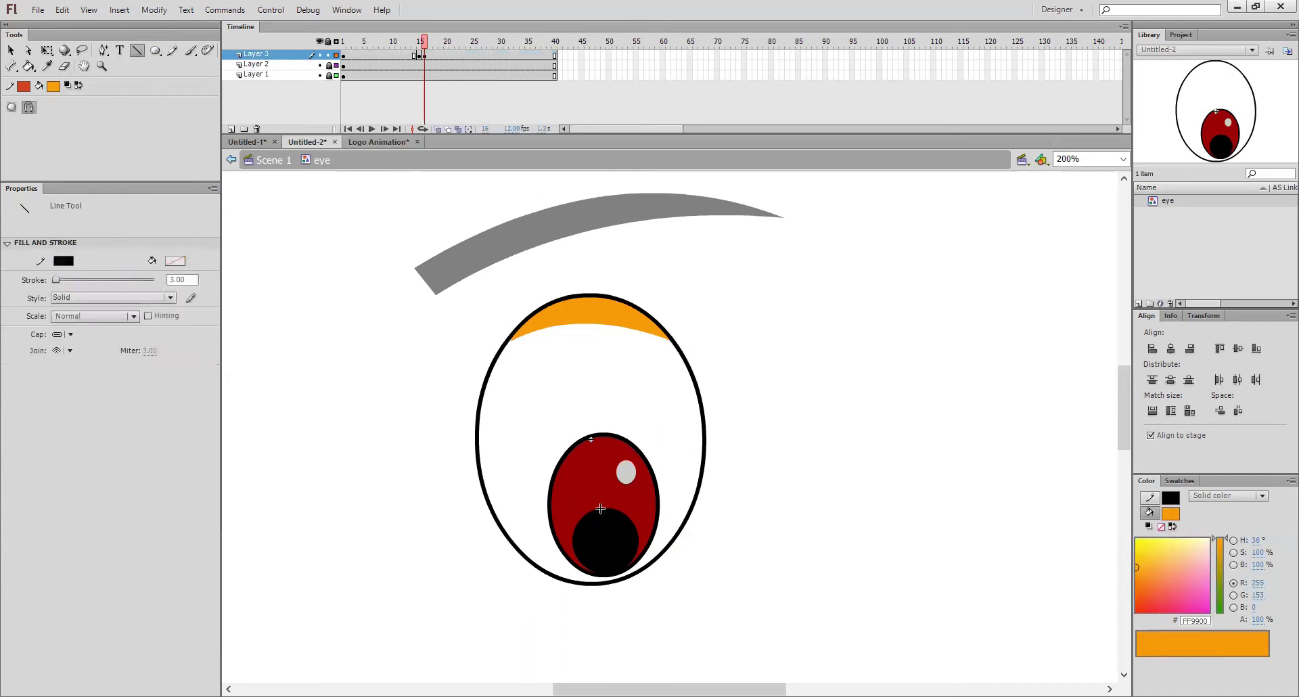
left_click_drag(476, 427, 704, 426)
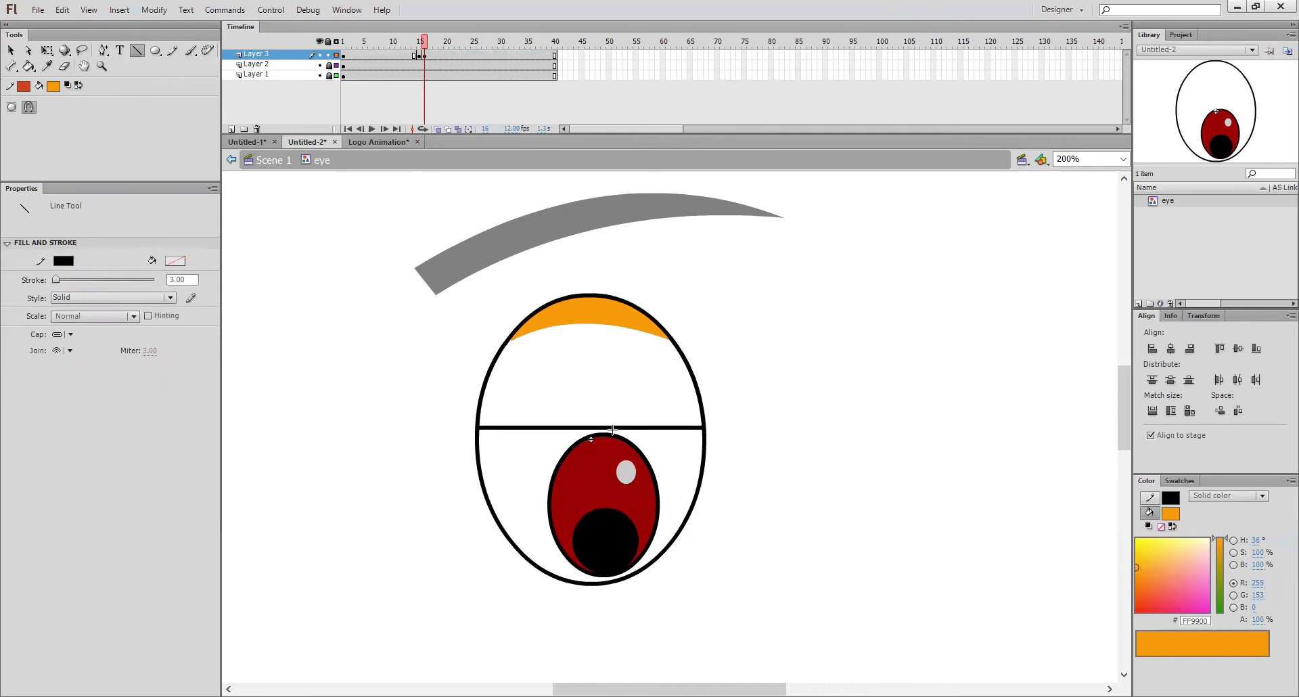
left_click_drag(606, 427, 593, 406)
left_click(29, 66)
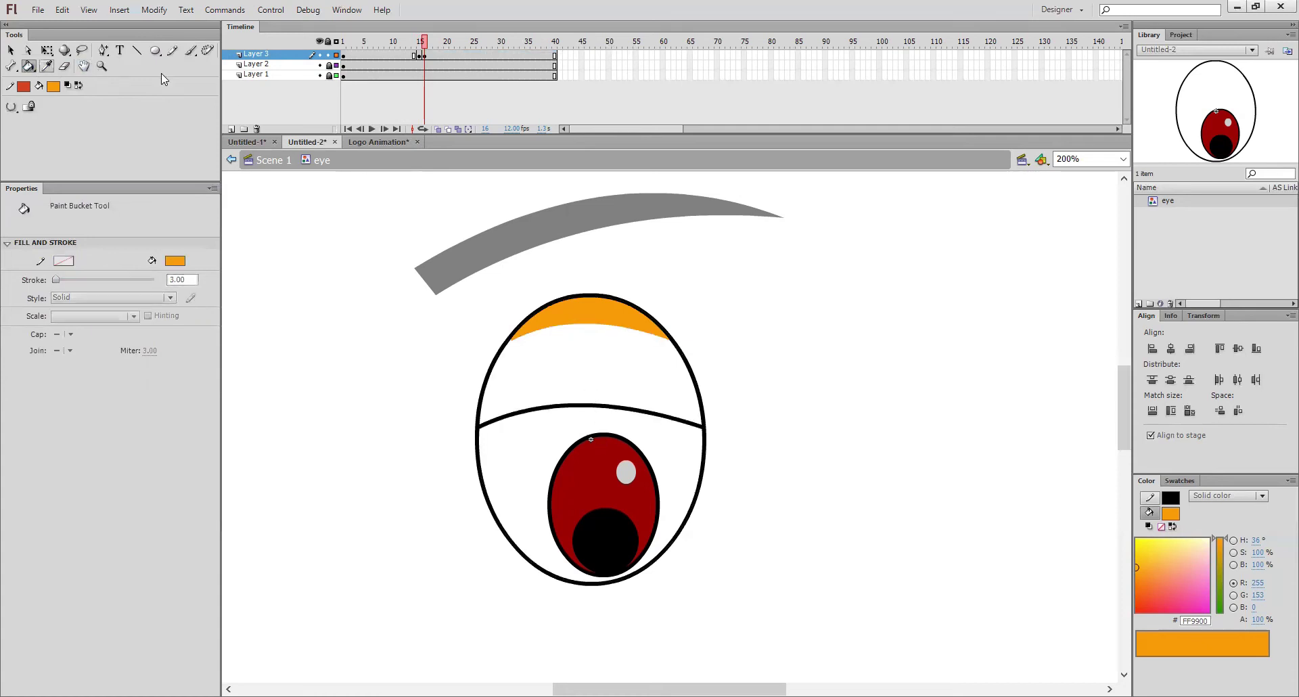
left_click(584, 352)
left_click_drag(422, 45, 434, 49)
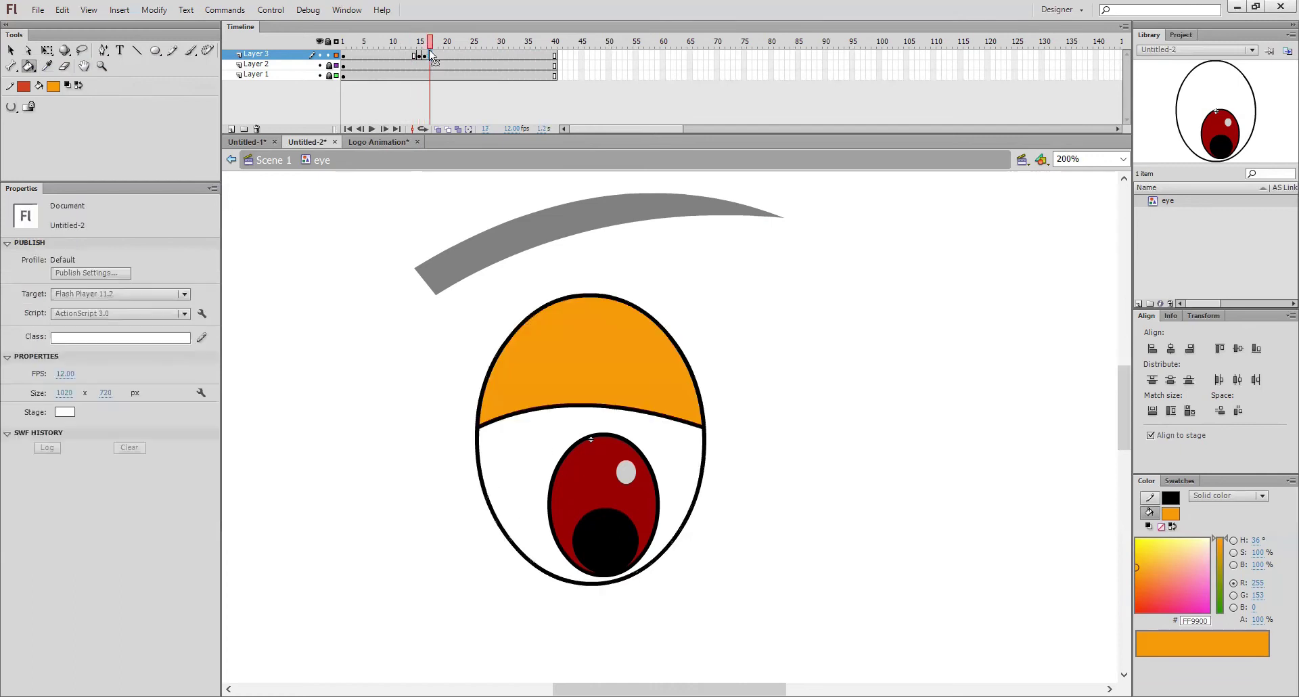
- Insert a keyframe at frame 17 and delete the line under the orange lid
left_click(431, 56)
right_click(431, 58)
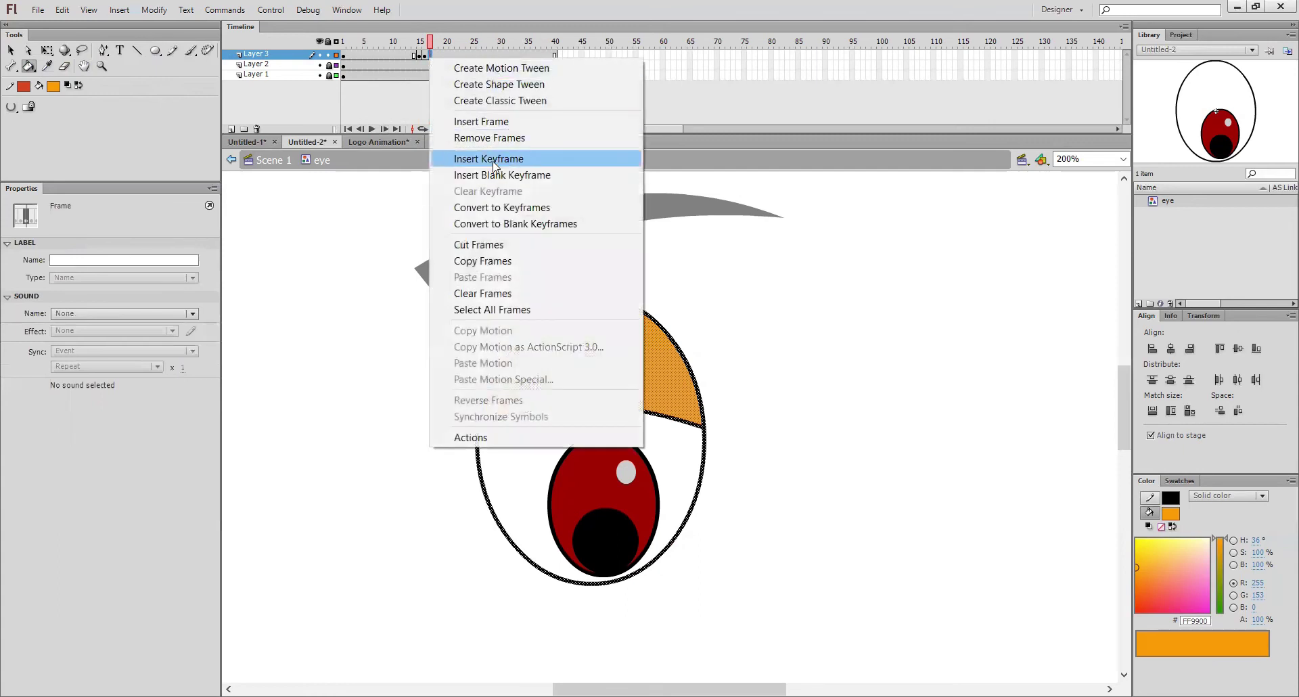
left_click(543, 158)
left_click(758, 409)
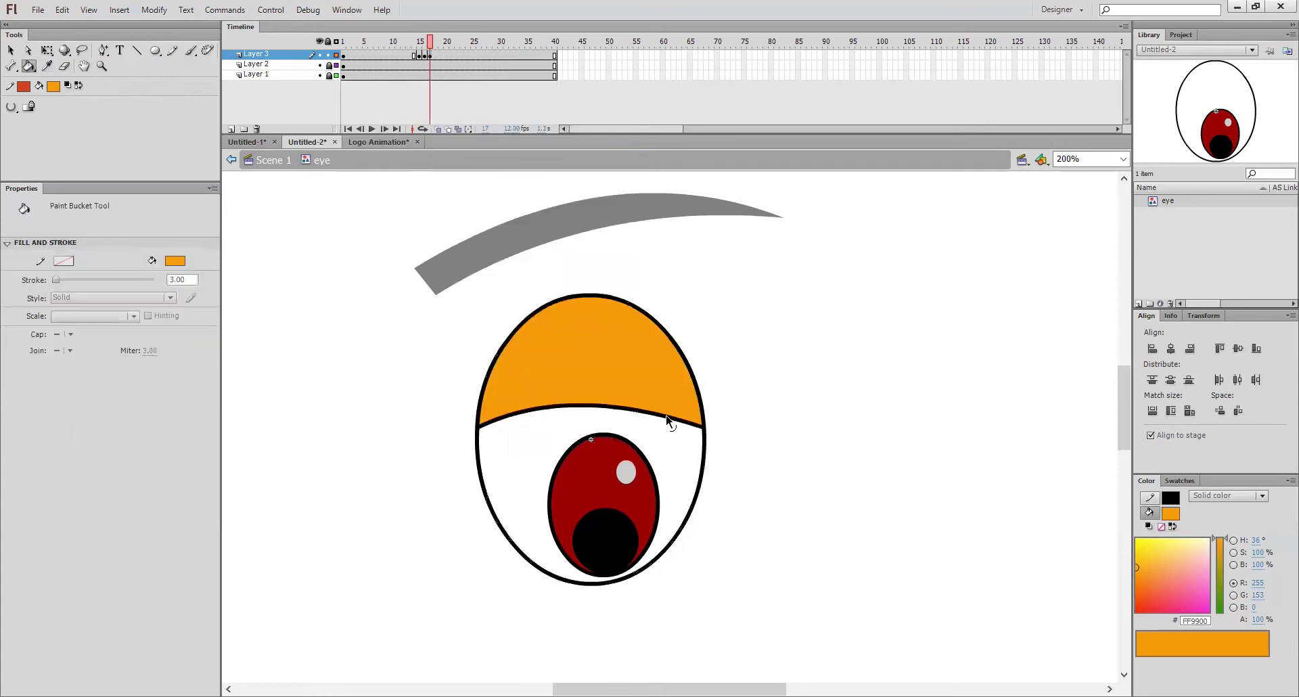
left_click(667, 417, "ctrl")
key("Delete")
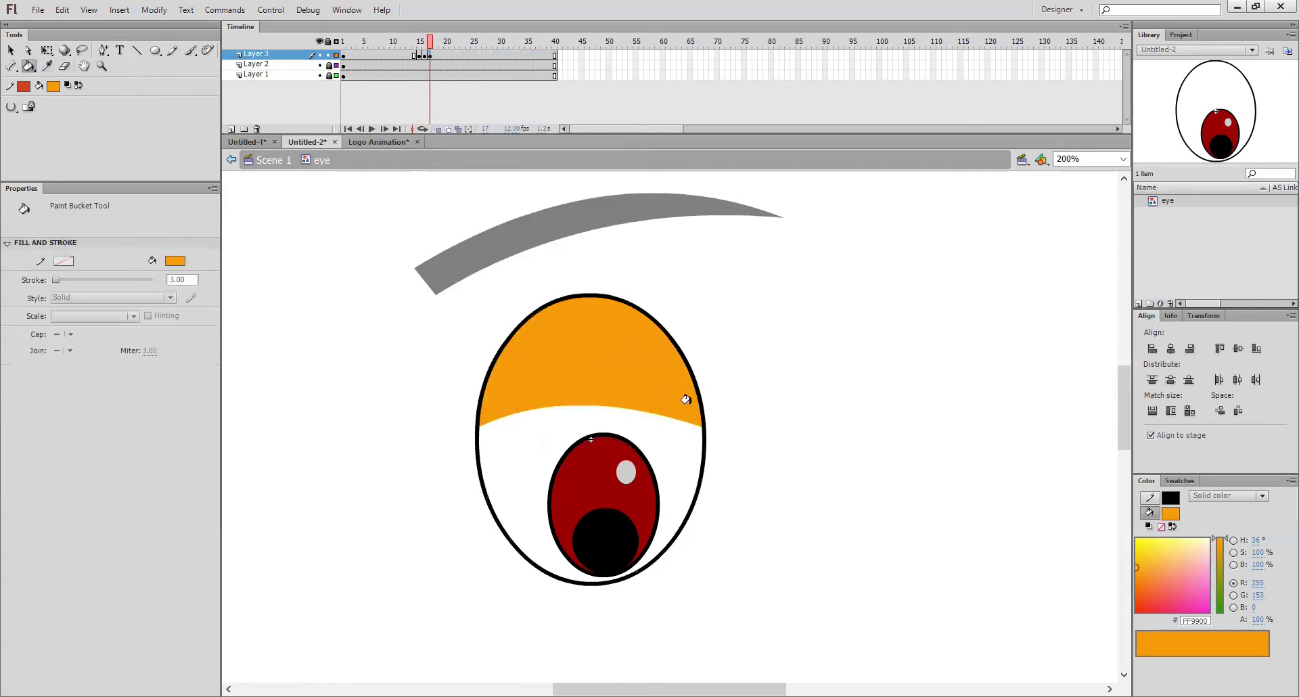
- Draw a line across the lower eye and bend it downward
left_click(138, 50)
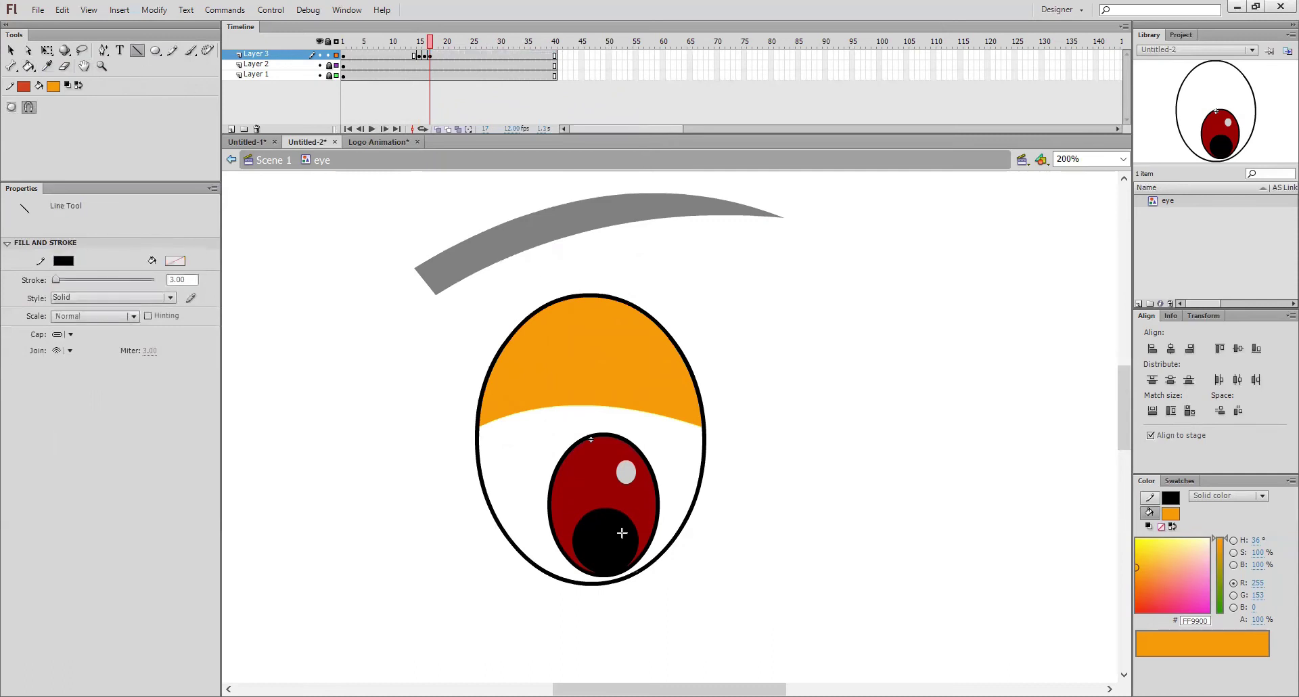
left_click_drag(490, 503, 696, 503)
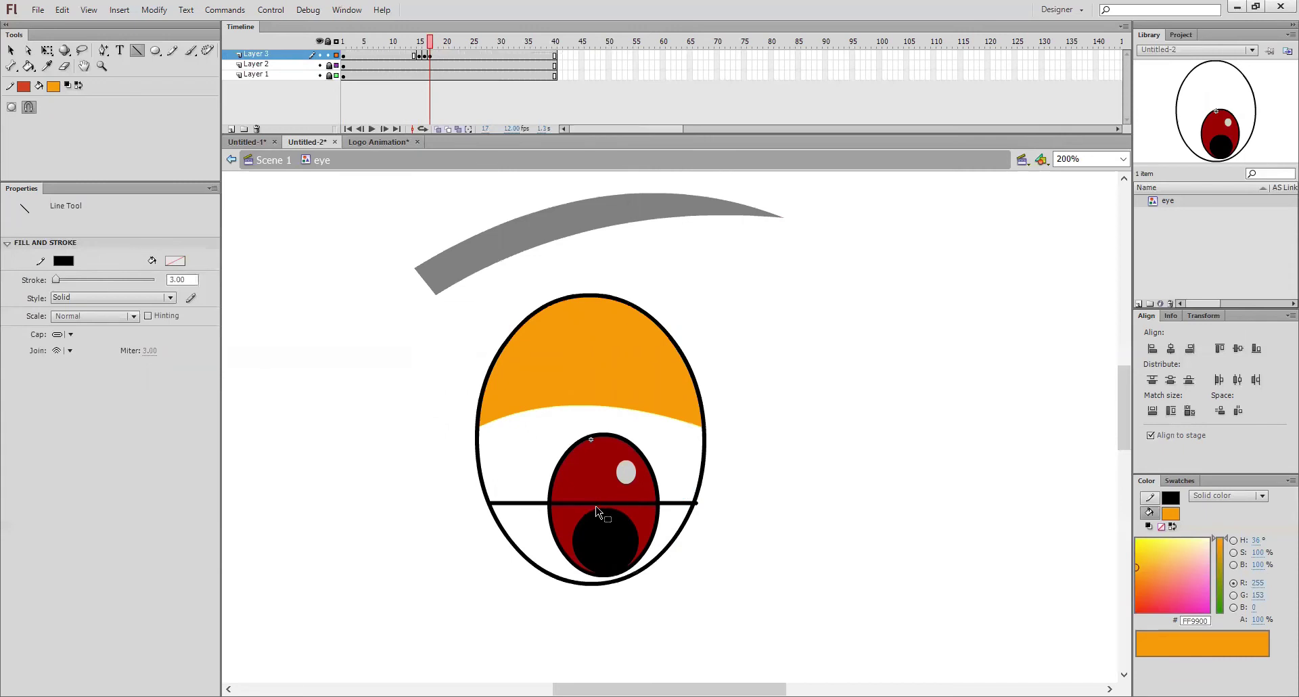
left_click_drag(596, 503, 596, 518)
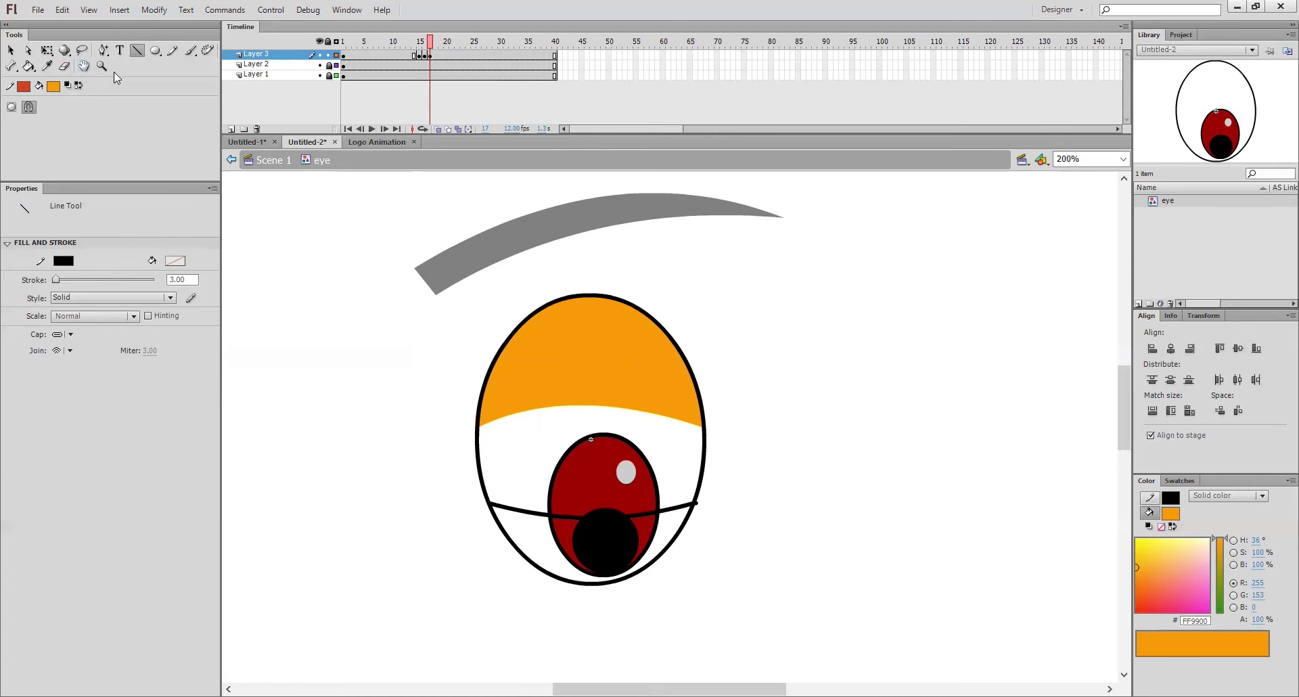
- Brush-paint an orange sketch beside the eye
left_click(190, 50)
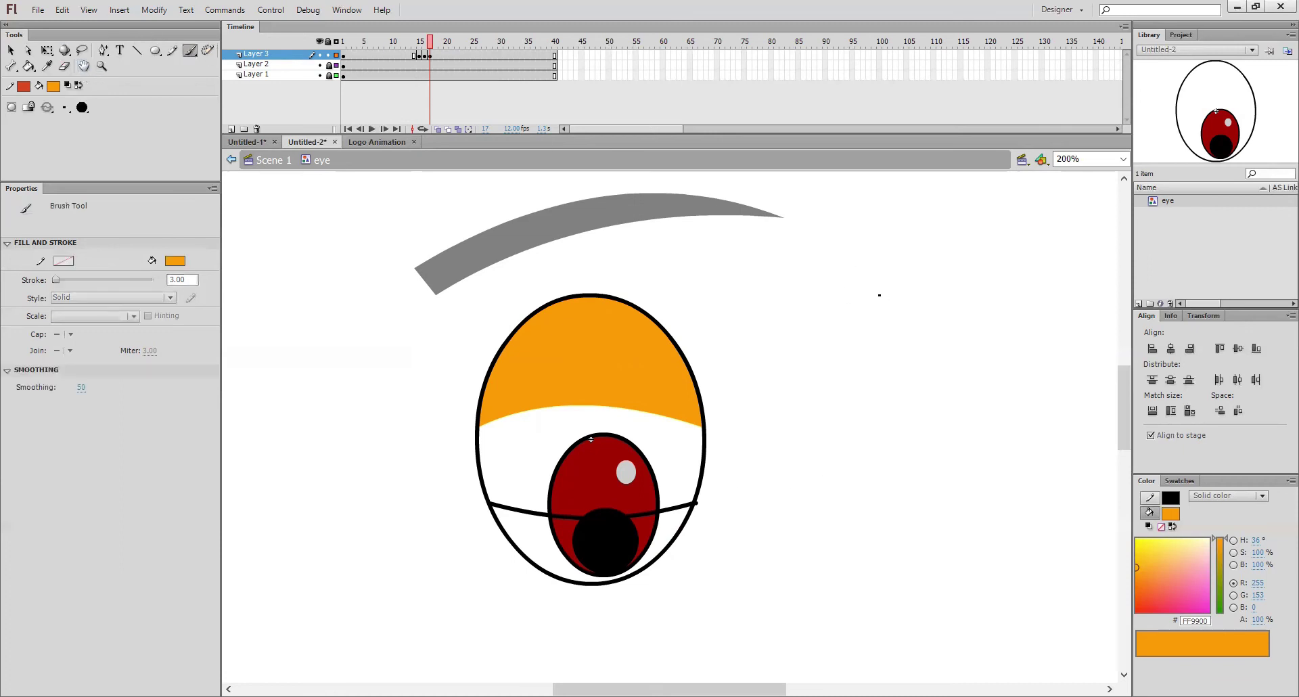
left_click_drag(885, 273, 915, 447)
left_click_drag(901, 270, 922, 434)
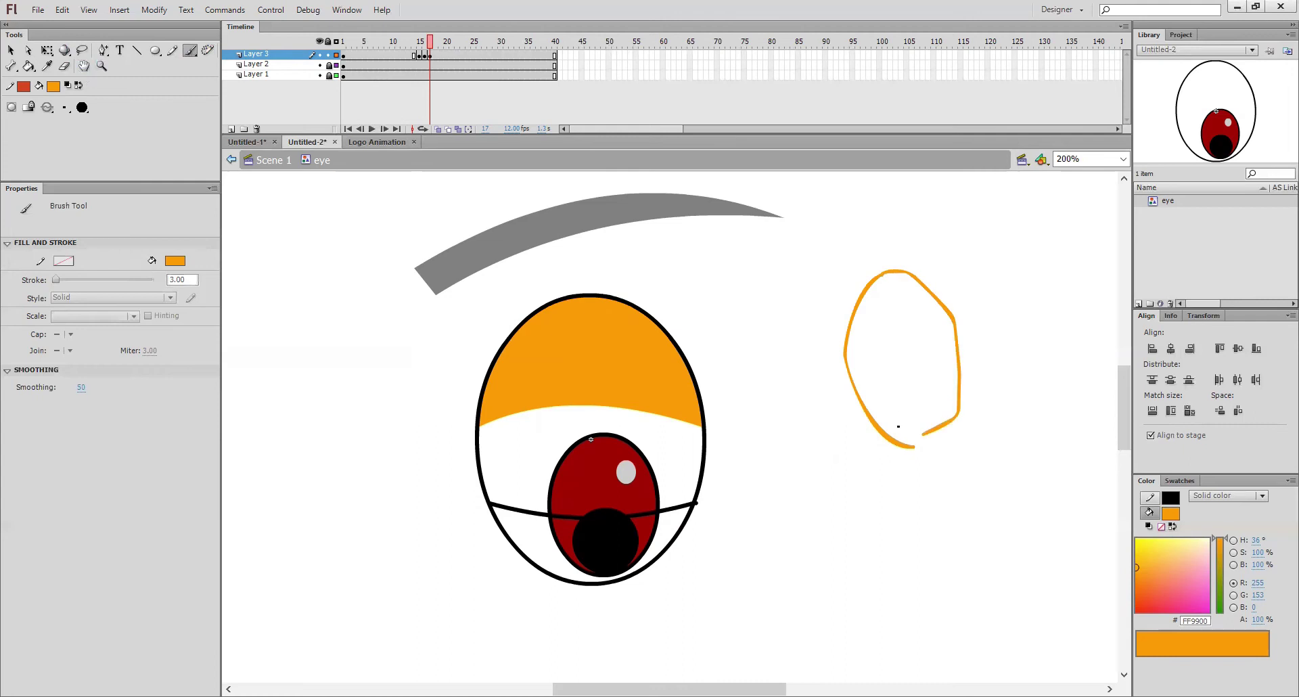
left_click_drag(897, 282, 921, 443)
left_click_drag(850, 374, 954, 358)
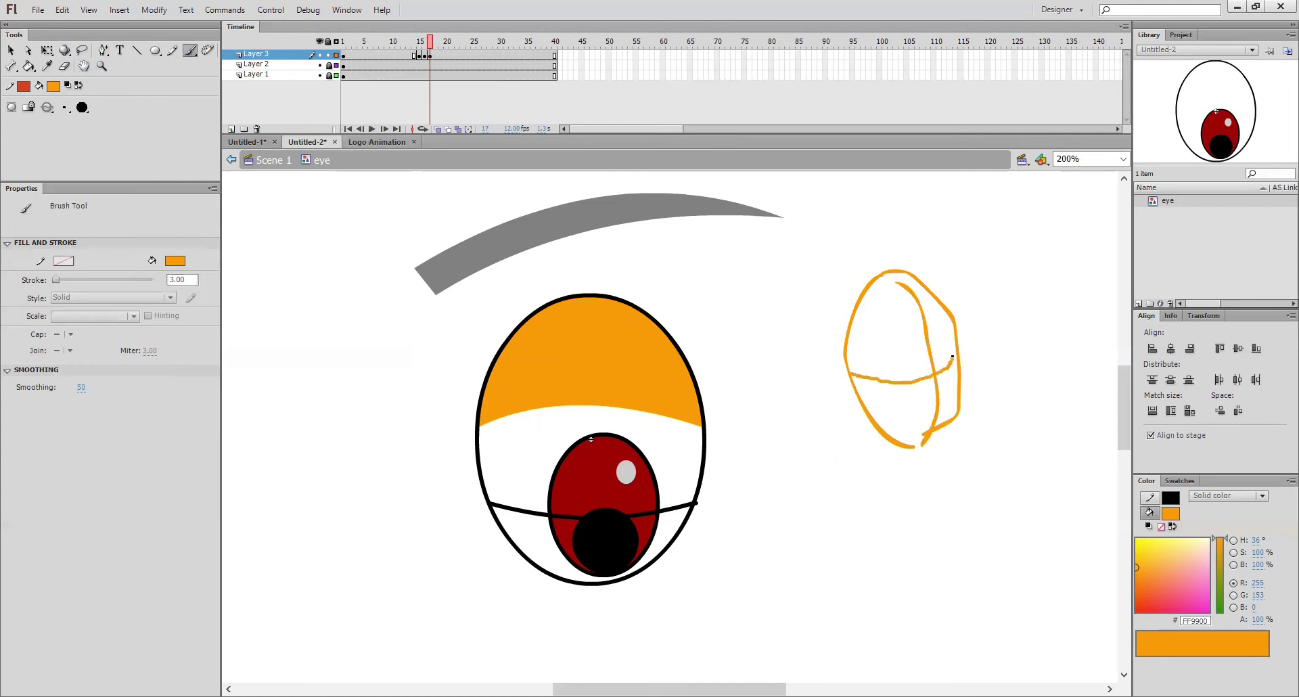
left_click_drag(846, 349, 962, 309)
left_click_drag(869, 411, 962, 399)
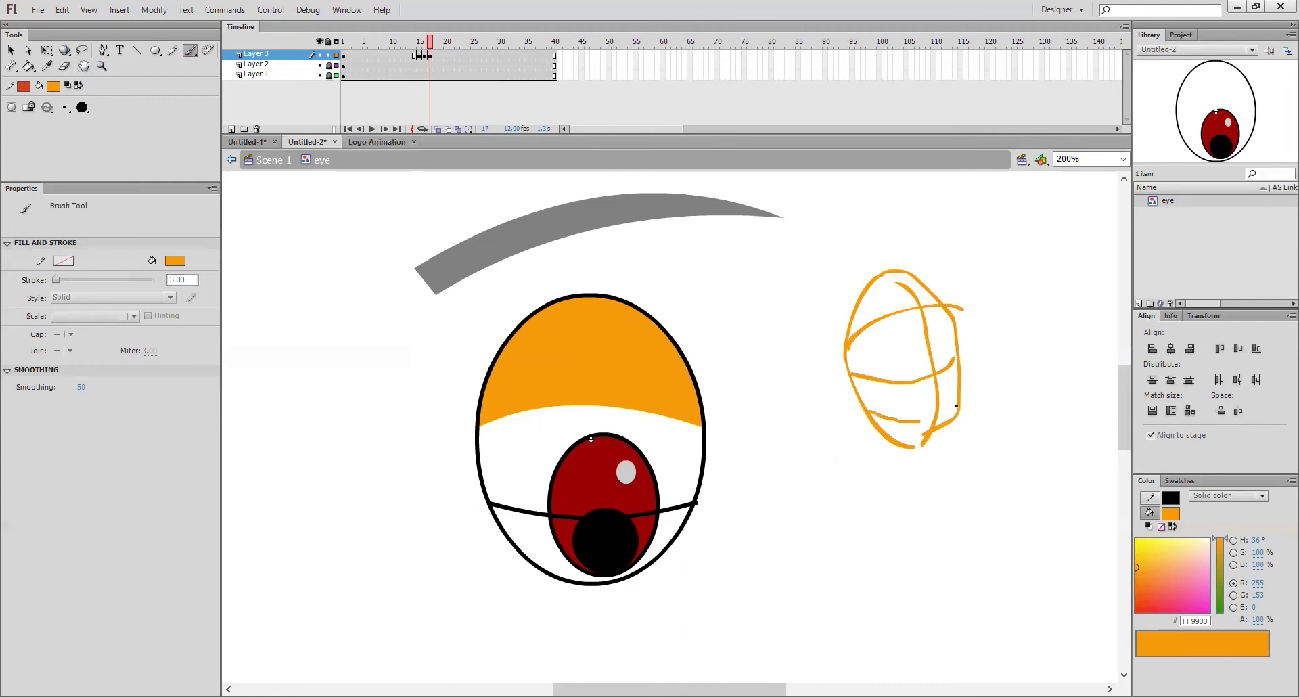
mouse_move(998, 289)
left_mouse_down()
mouse_move(954, 306)
mouse_move(979, 324)
left_mouse_up()
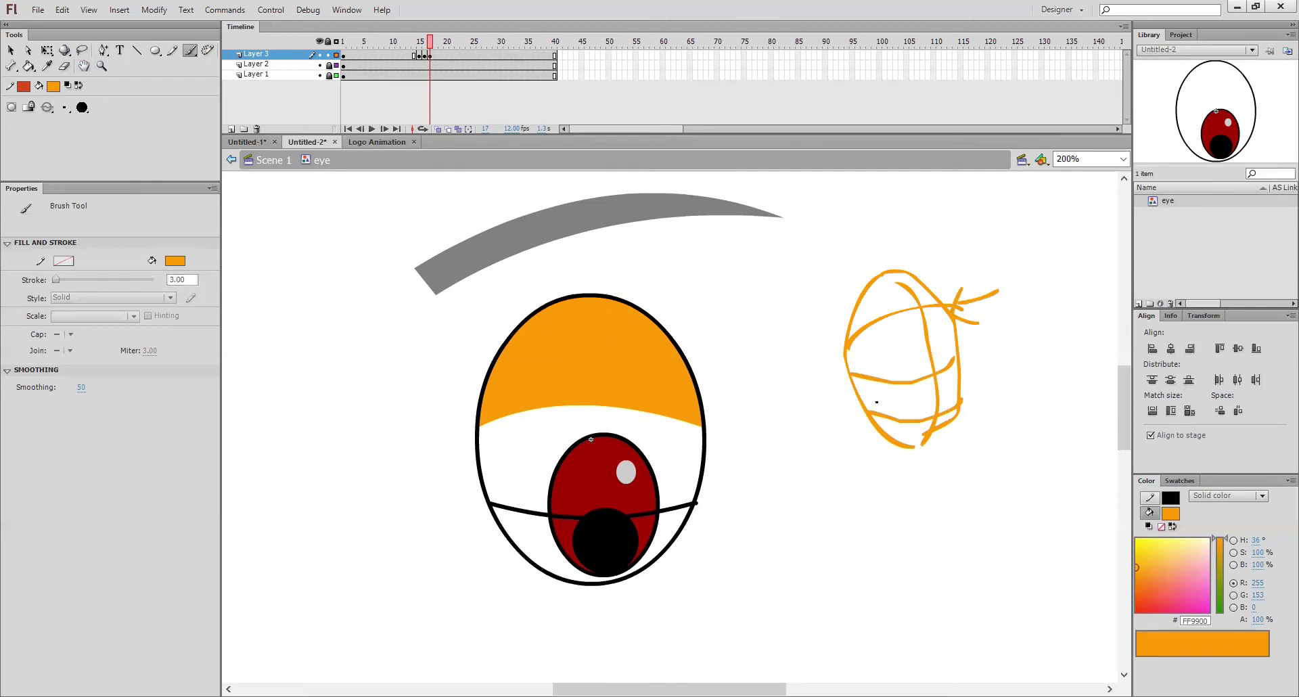
mouse_move(874, 415)
left_mouse_down()
mouse_move(956, 404)
mouse_move(889, 429)
left_mouse_up()
- Delete the sketch and a leftover stroke, then fill the eye orange down to the curve
left_click_drag(800, 233, 1060, 528)
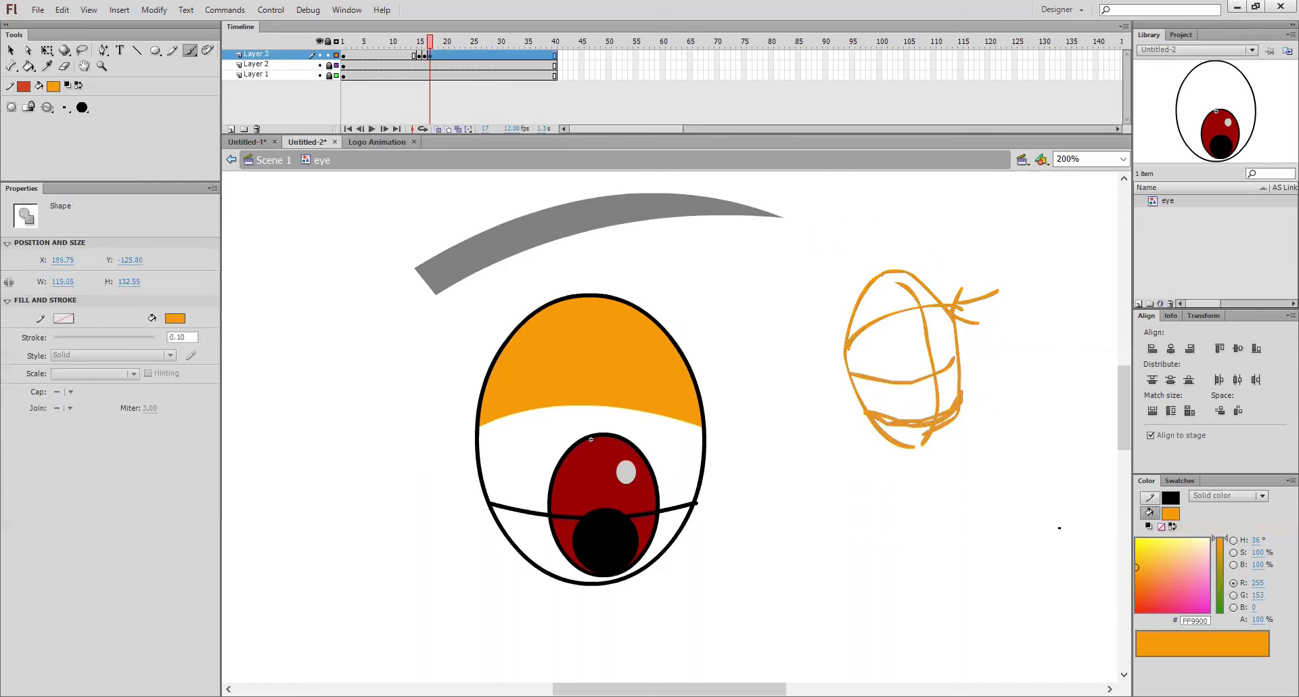
key("Delete")
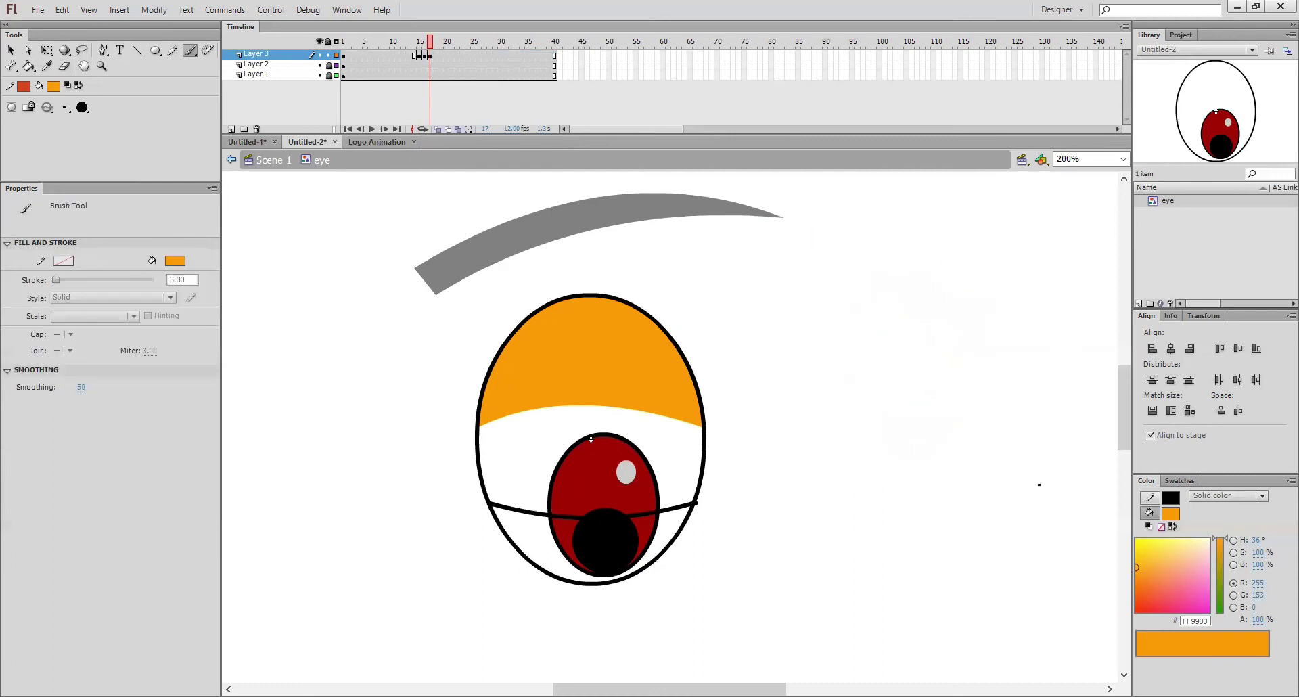
left_click(697, 503)
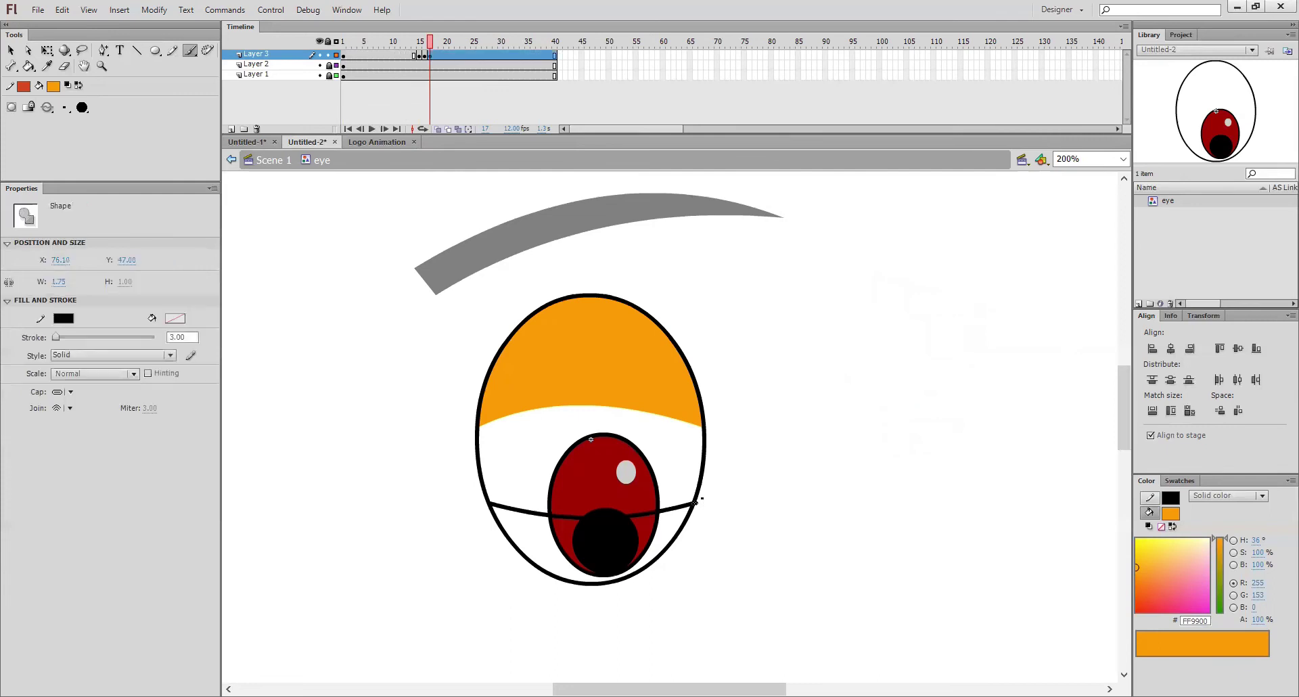
key("Delete")
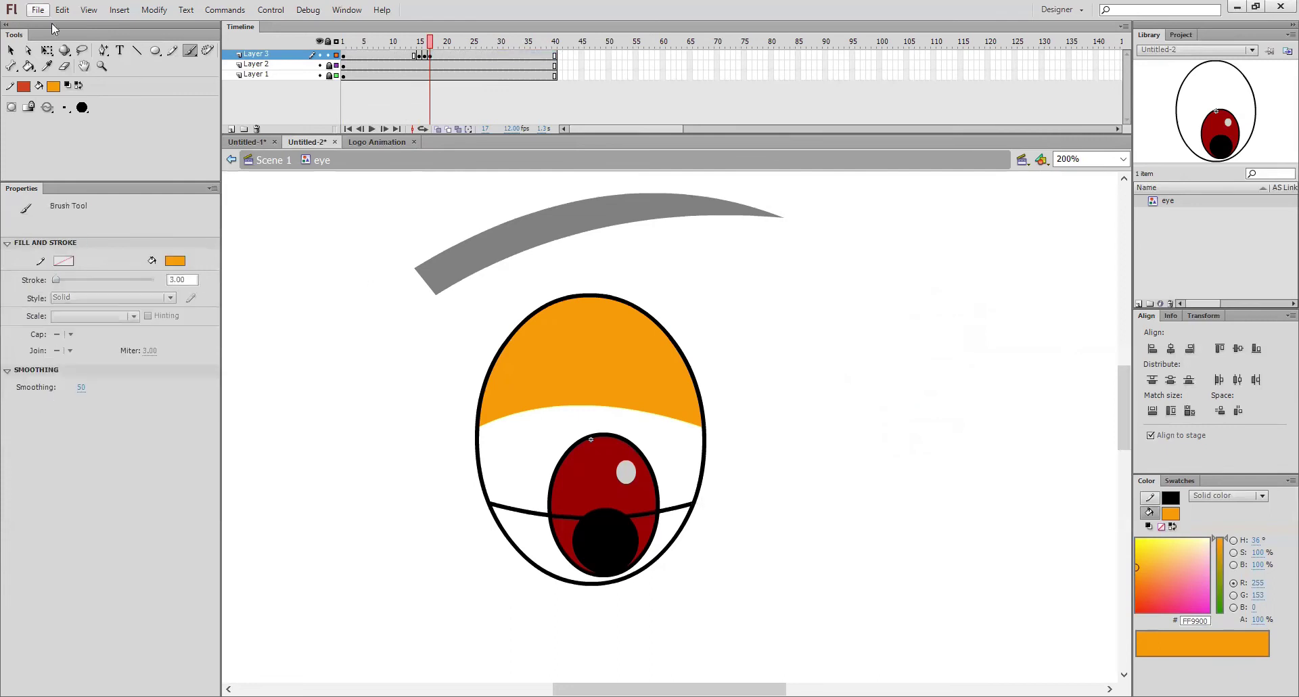
left_click(28, 66)
left_click(609, 424)
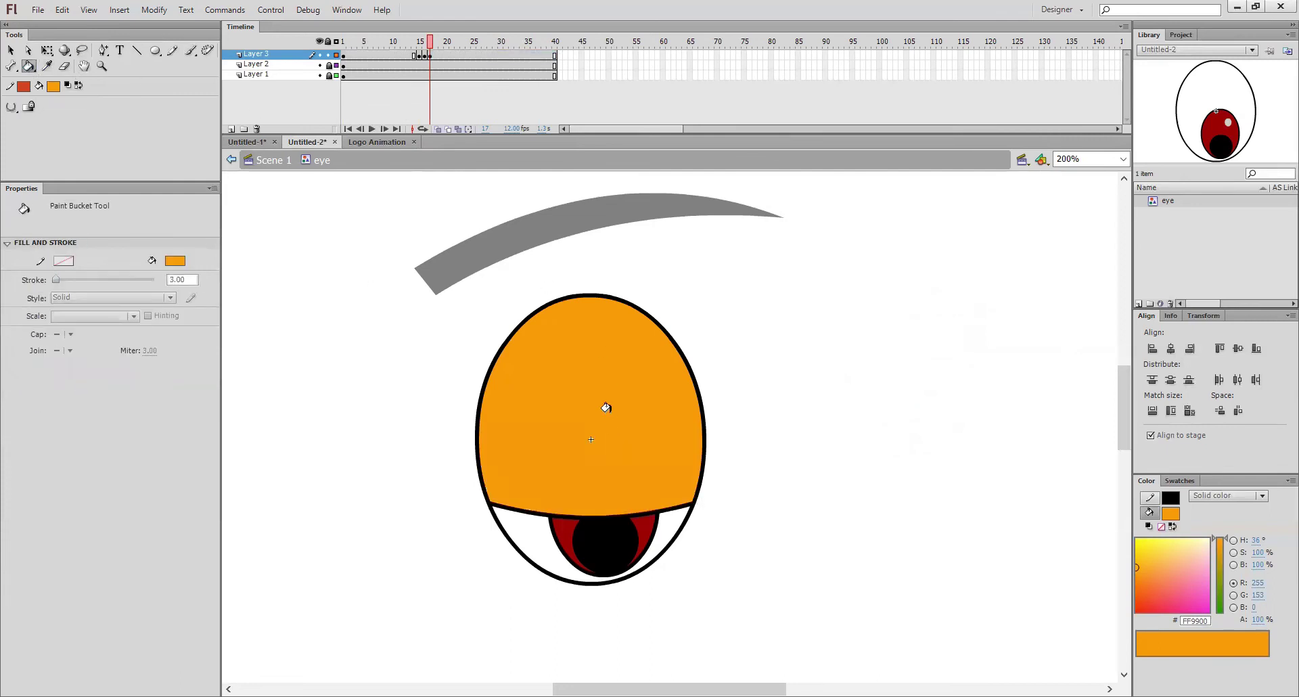
- At a new frame-18 keyframe, delete the lid's lower edge and fill the whole eye orange
left_click_drag(429, 43, 441, 46)
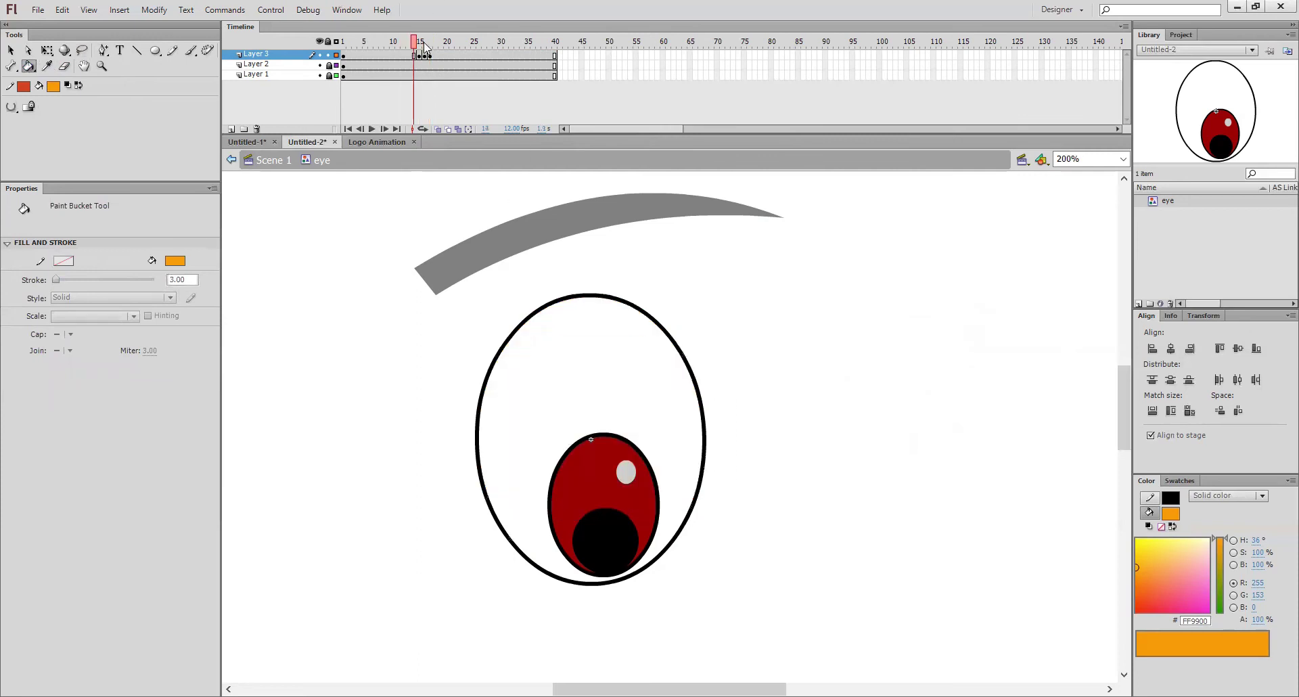
left_click(435, 57)
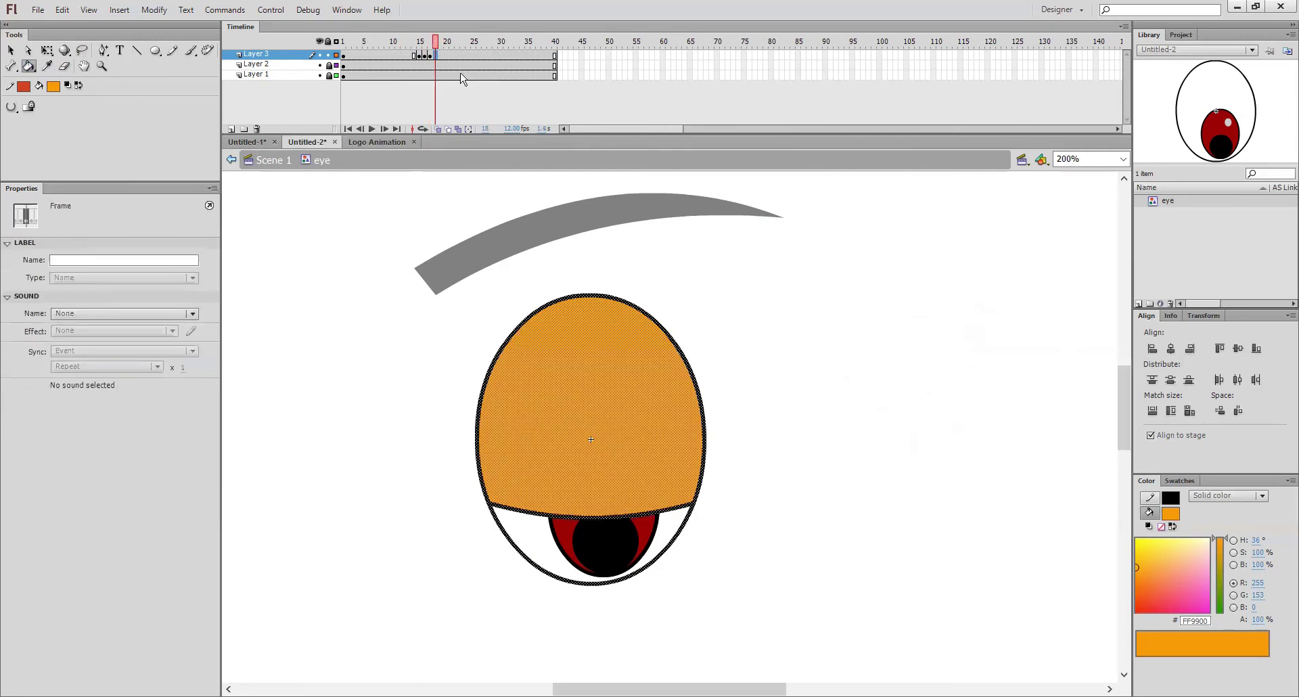
right_click(436, 57)
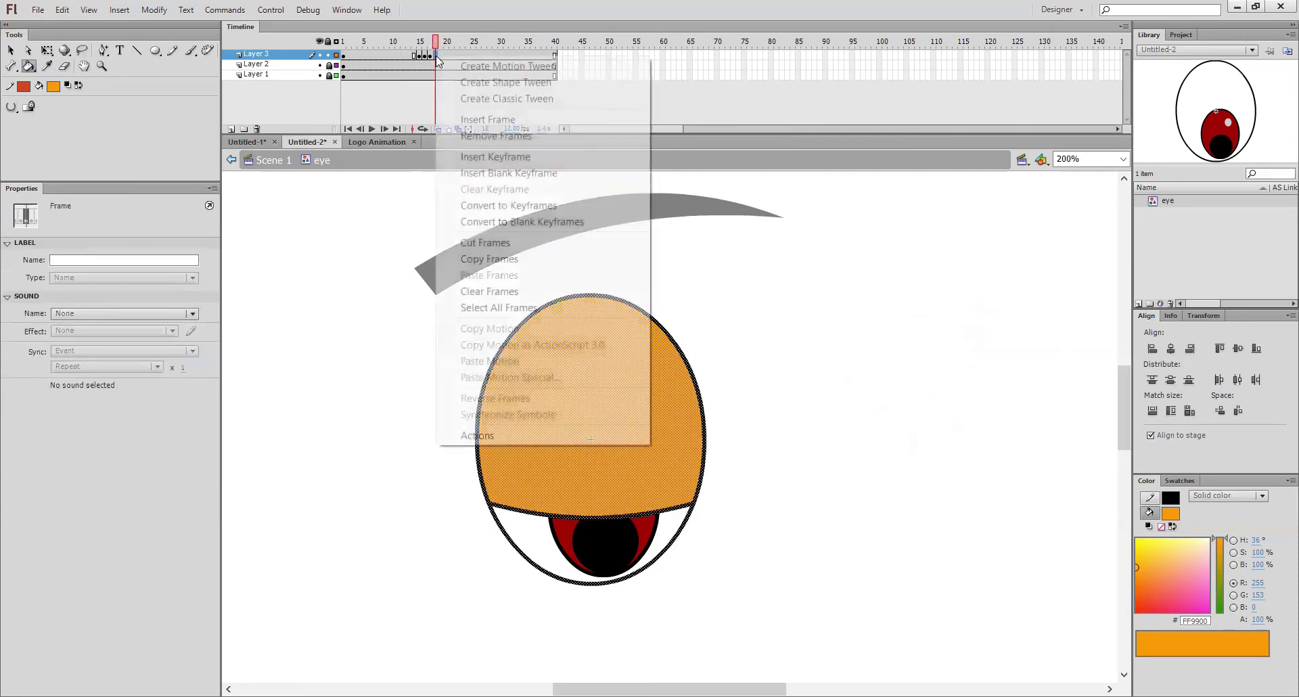
left_click(509, 155)
left_click(812, 591)
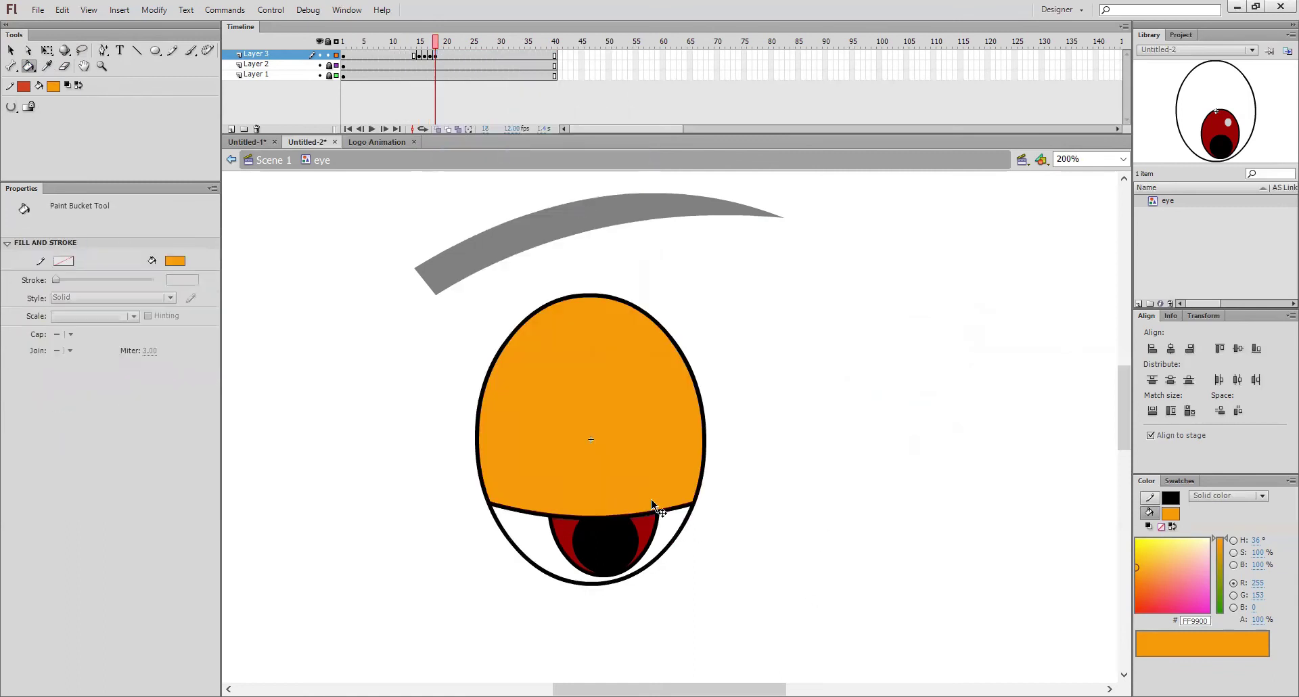
left_click(685, 506)
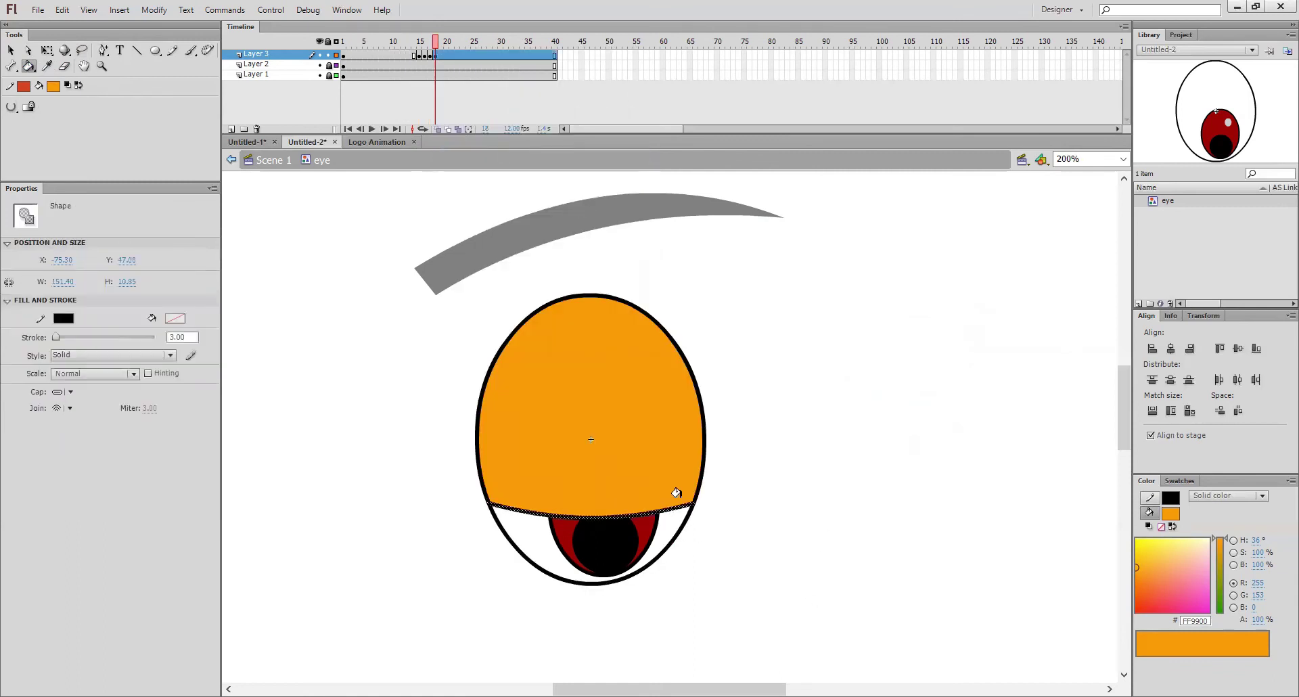
key("Delete")
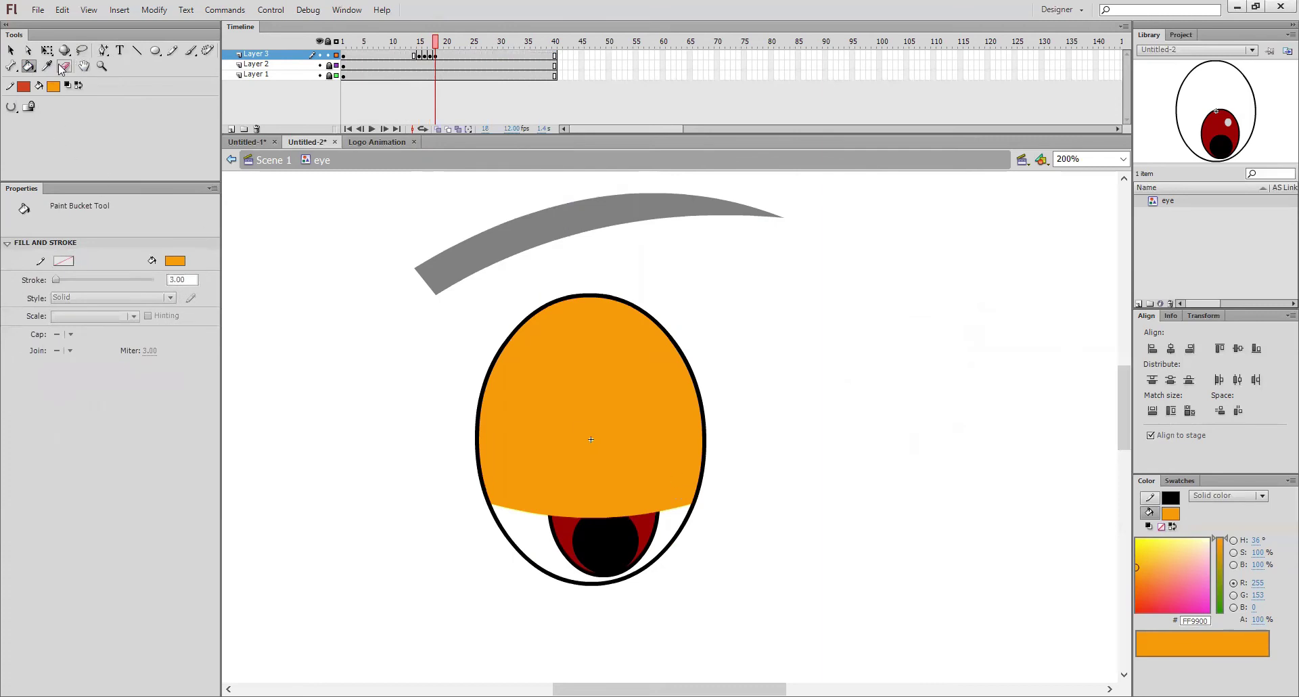
left_click(547, 546)
left_click(418, 47)
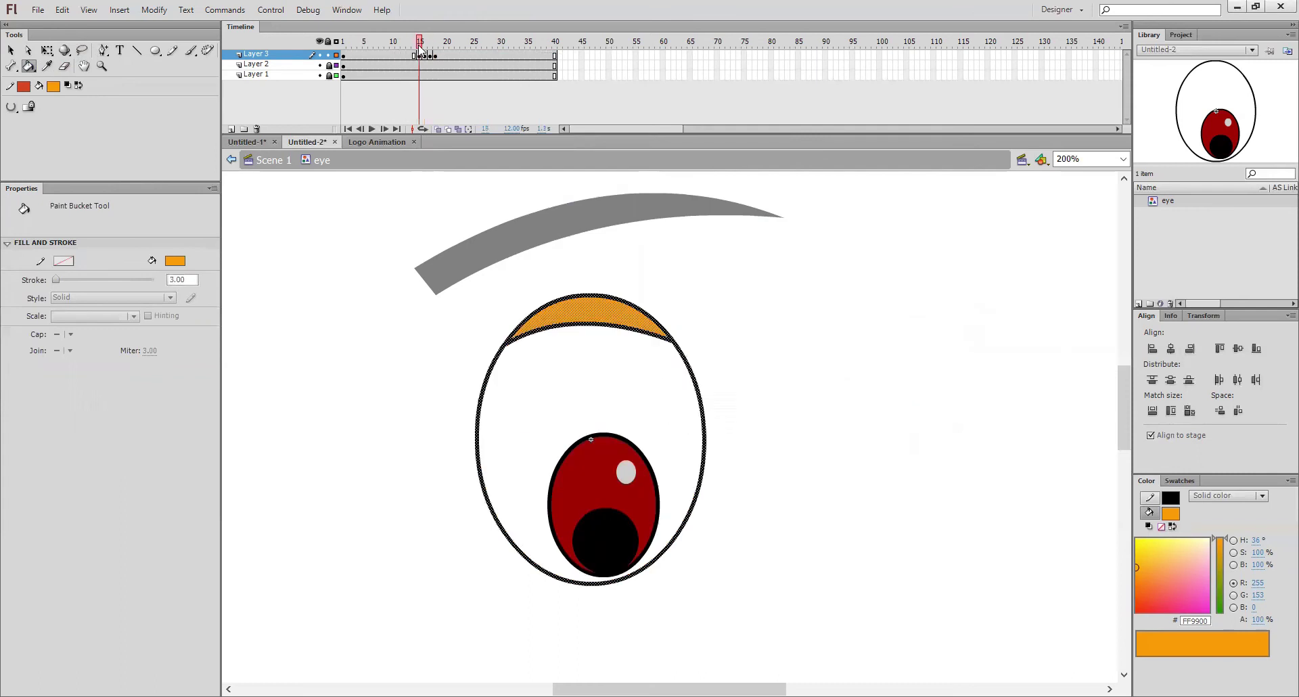
mouse_move(418, 47)
left_mouse_down()
mouse_move(408, 59)
mouse_move(441, 54)
left_mouse_up()
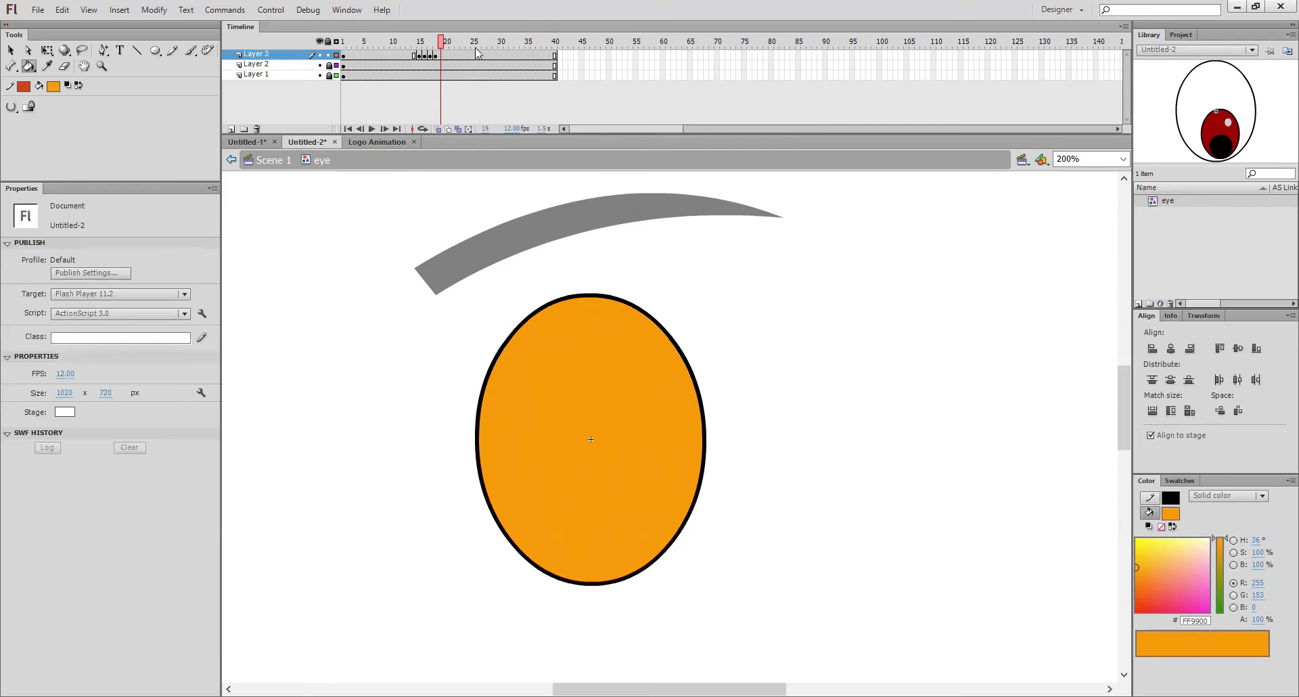
- Move the frame-17 keyframe to frame 20 and check frames 16, 21 and 23
left_click(431, 56)
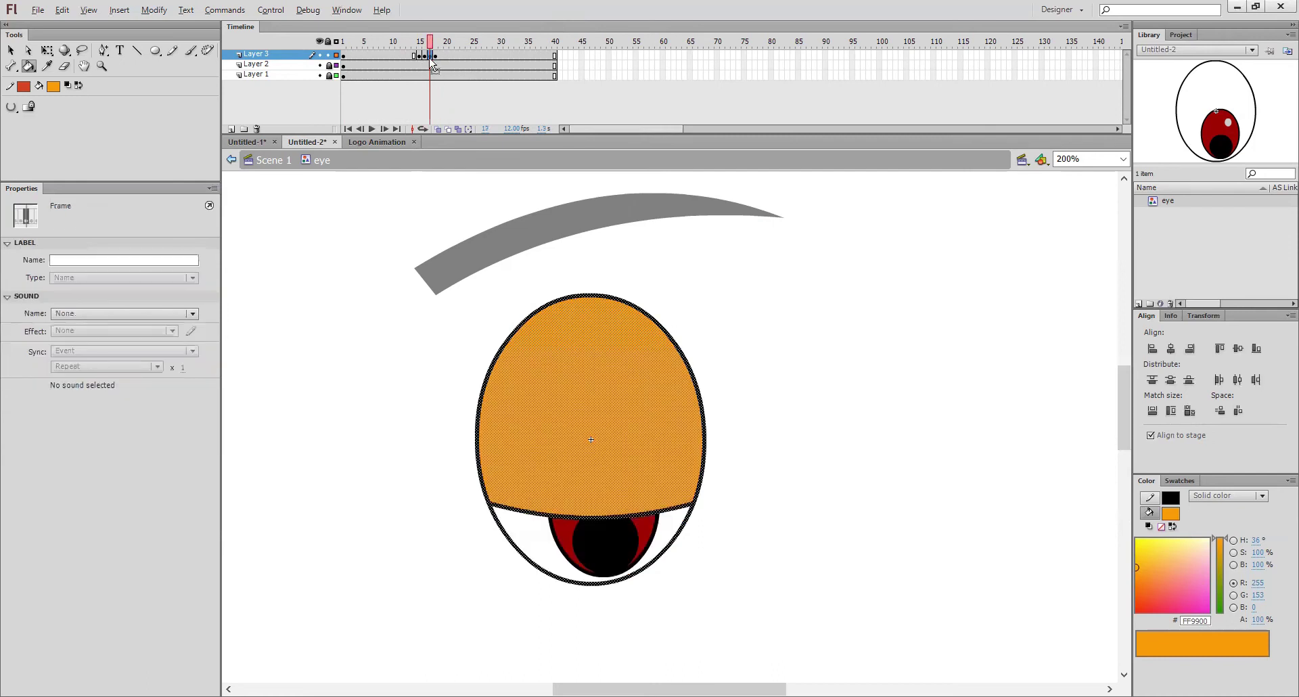
left_click_drag(431, 60, 448, 61)
left_click(429, 64)
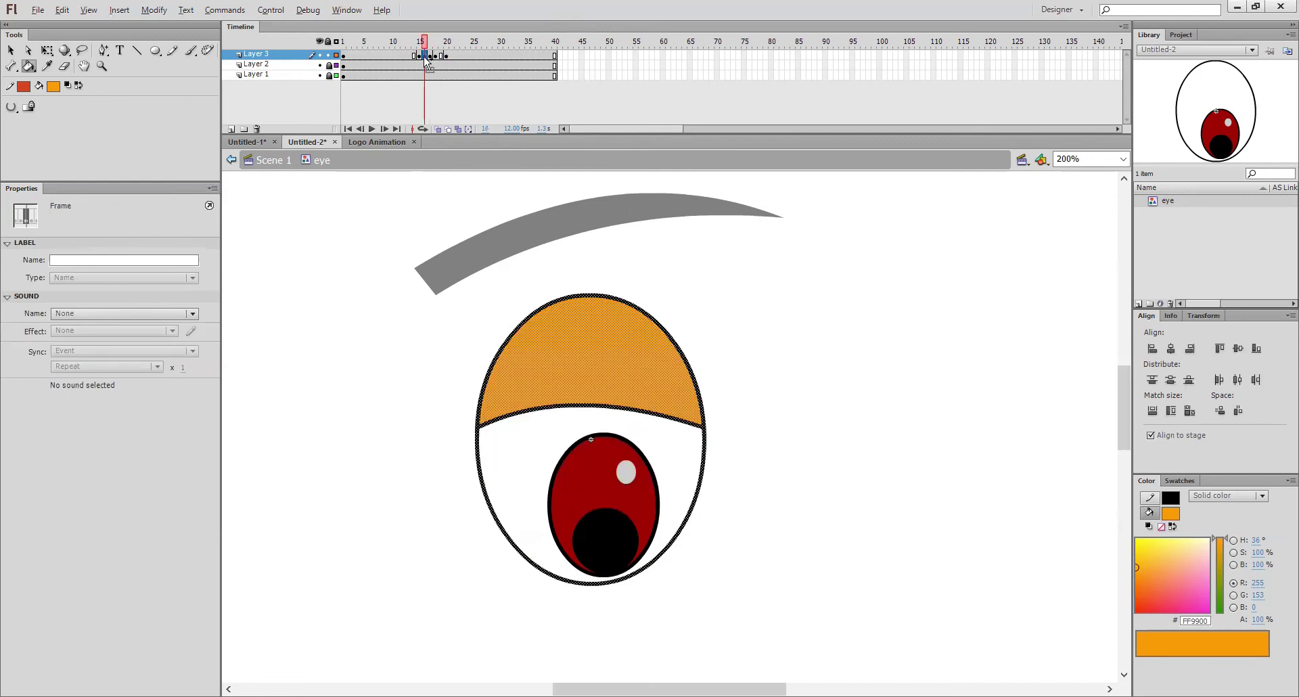
left_click(451, 56)
left_click_drag(421, 57, 460, 63)
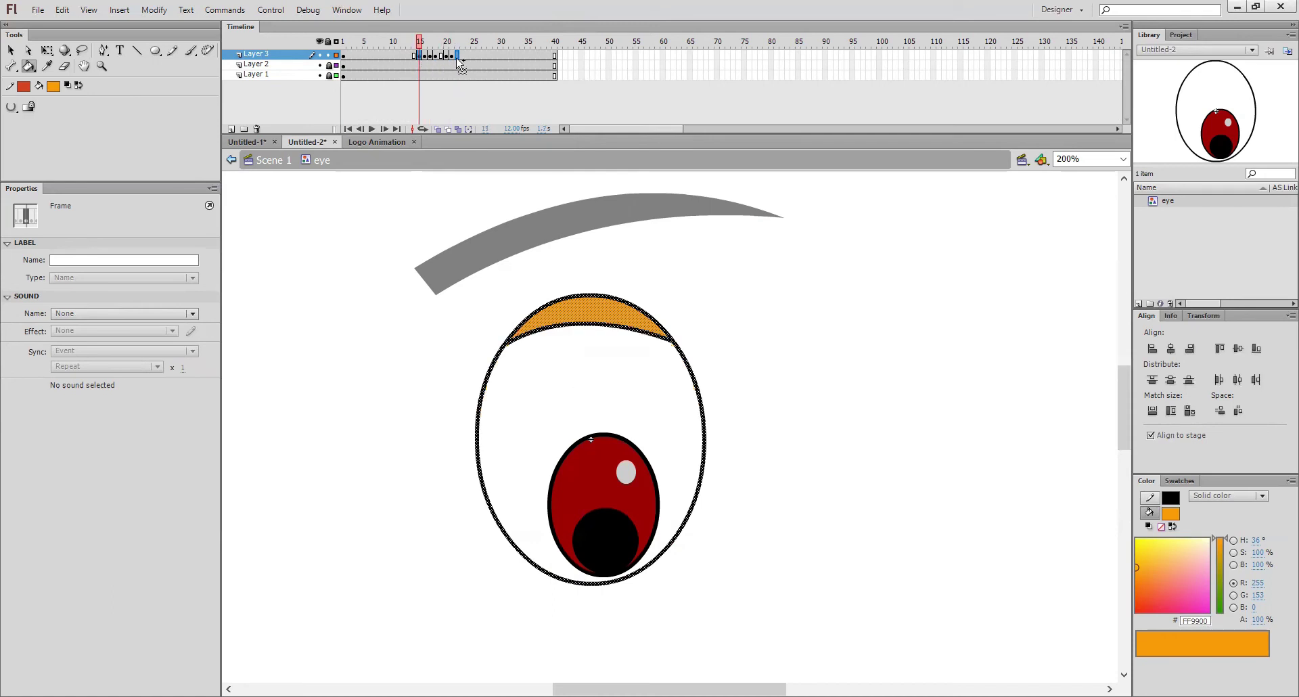
left_click(345, 57)
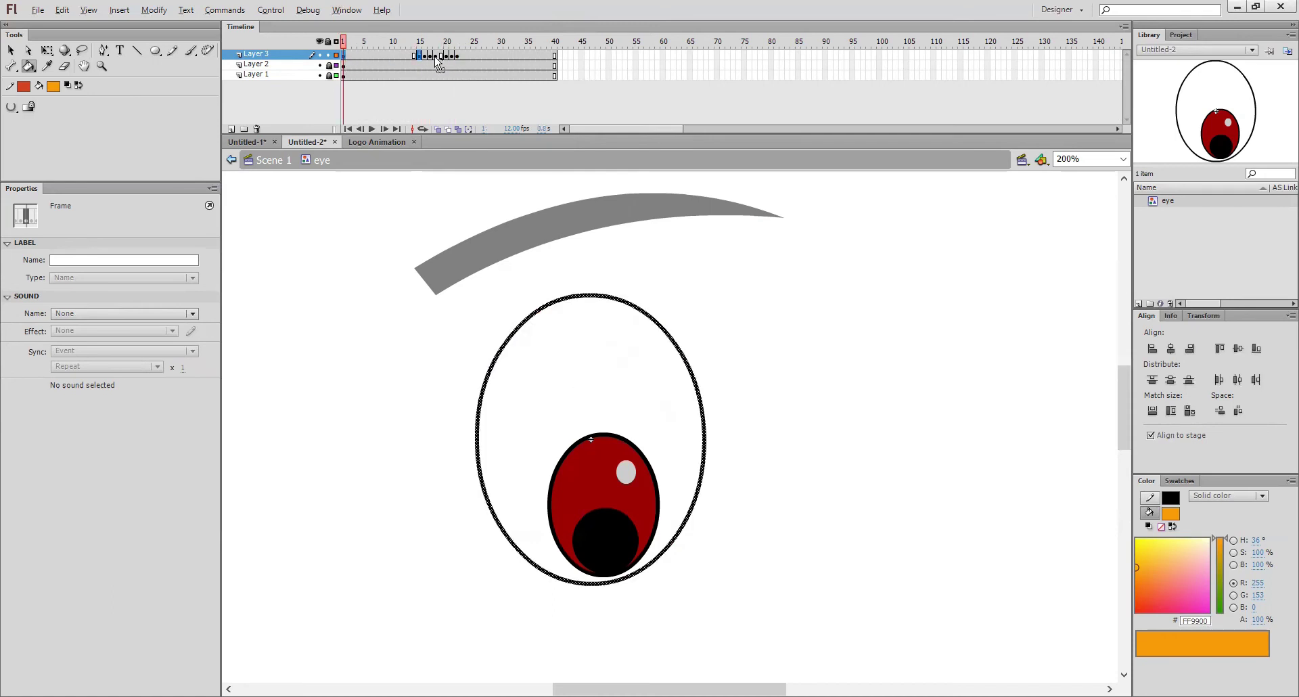
left_click(464, 56)
- Rewind to frame 1, play the blink twice, and step through its frames
left_click_drag(466, 42, 343, 42)
key("Return")
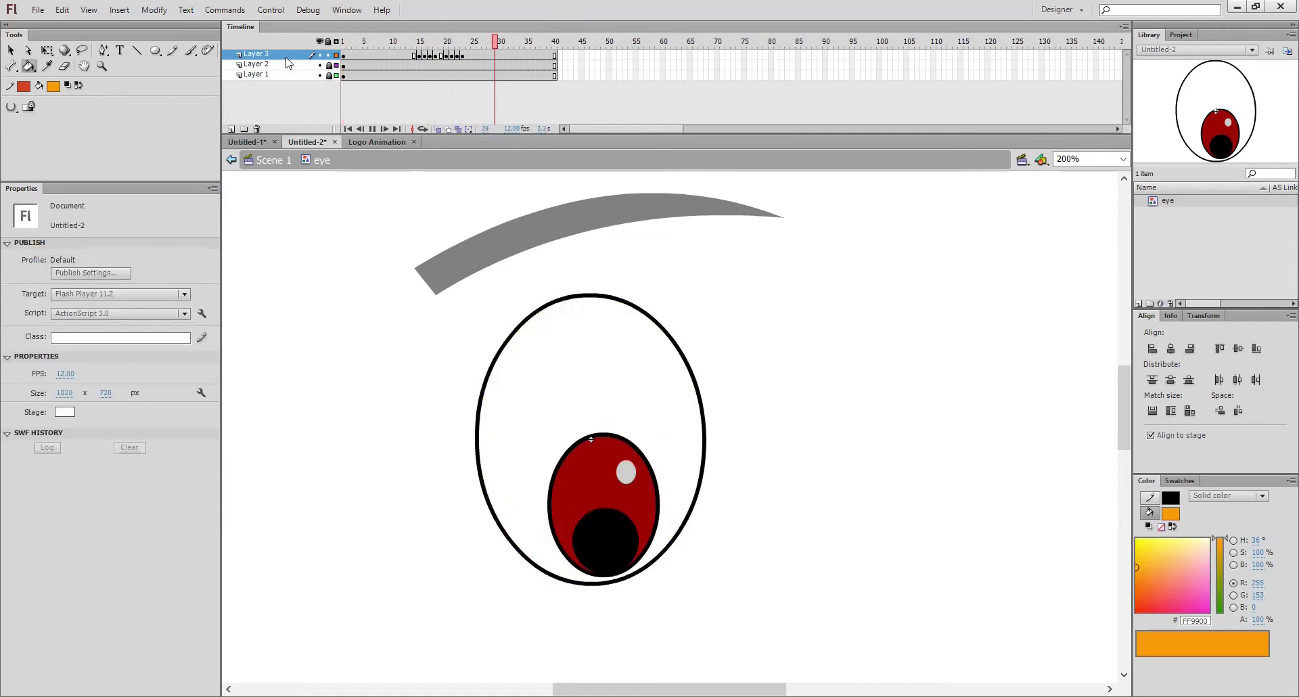
key("Return")
mouse_move(405, 42)
left_mouse_down()
mouse_move(434, 45)
mouse_move(419, 43)
left_mouse_up()
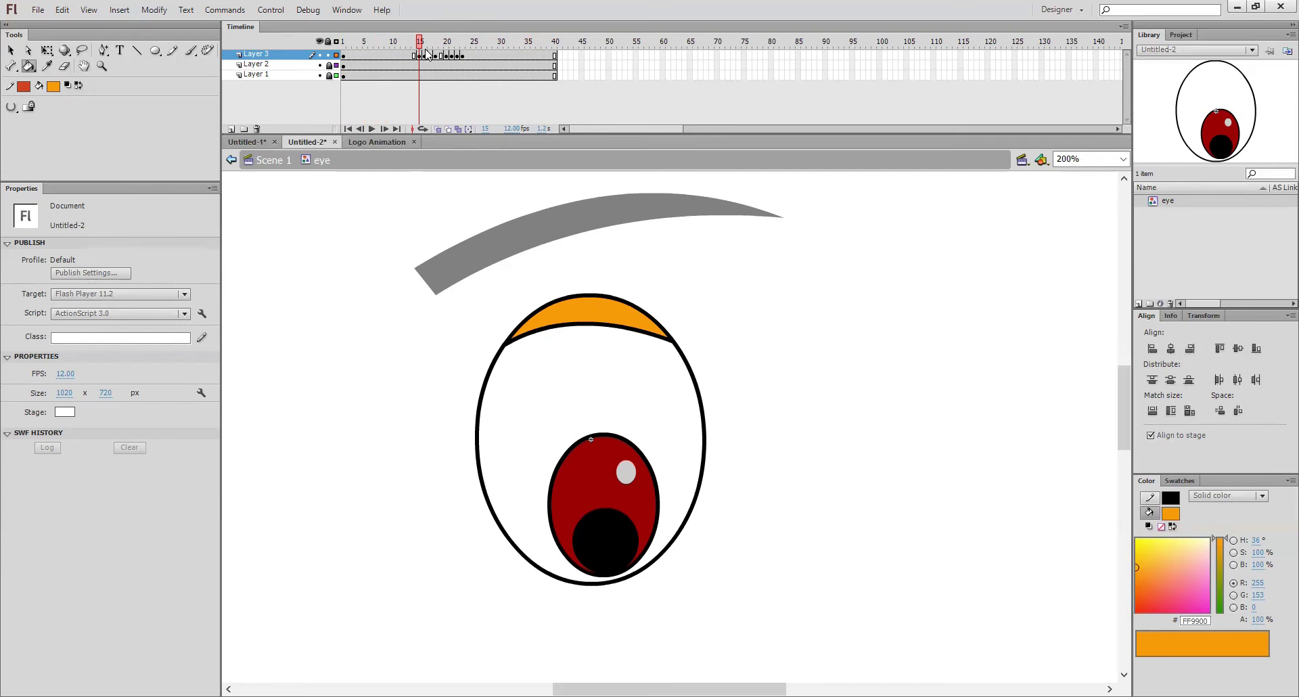
mouse_move(426, 48)
left_mouse_down()
mouse_move(470, 47)
mouse_move(373, 58)
left_mouse_up()
- Back on Scene 1, extend all three layers to frame 40 with F5 and test the movie
left_click(272, 160)
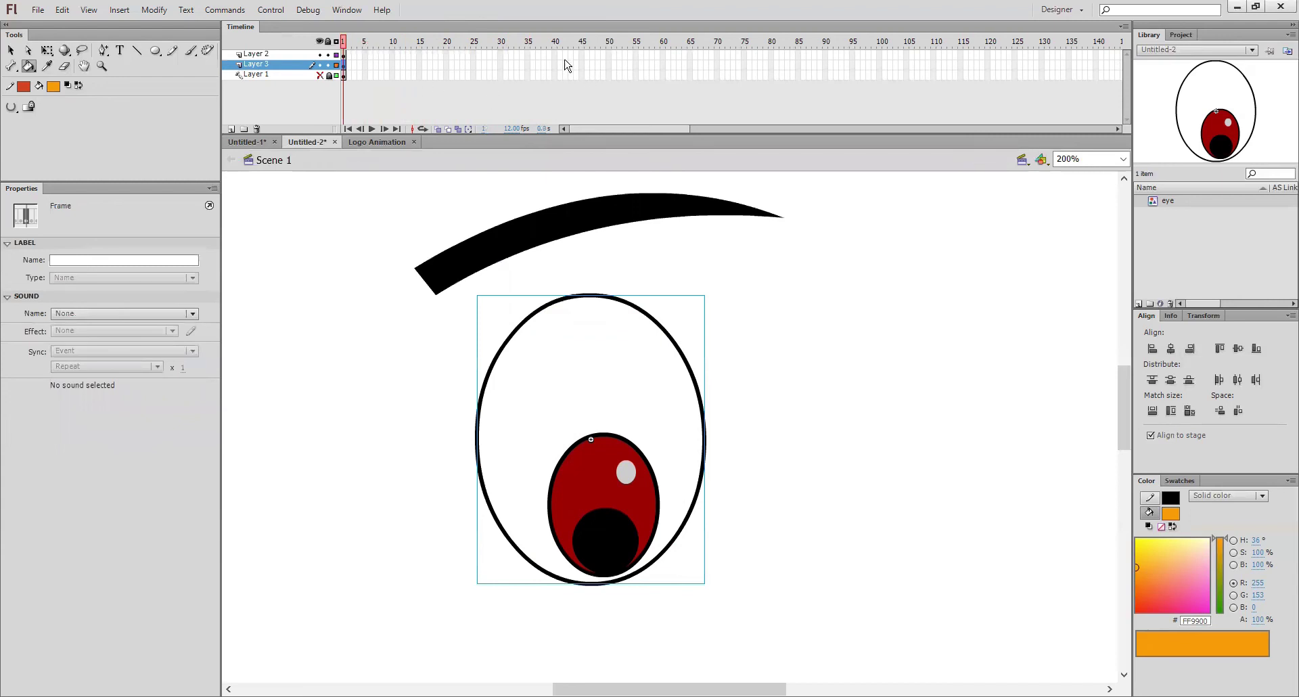
left_click_drag(555, 57, 555, 91)
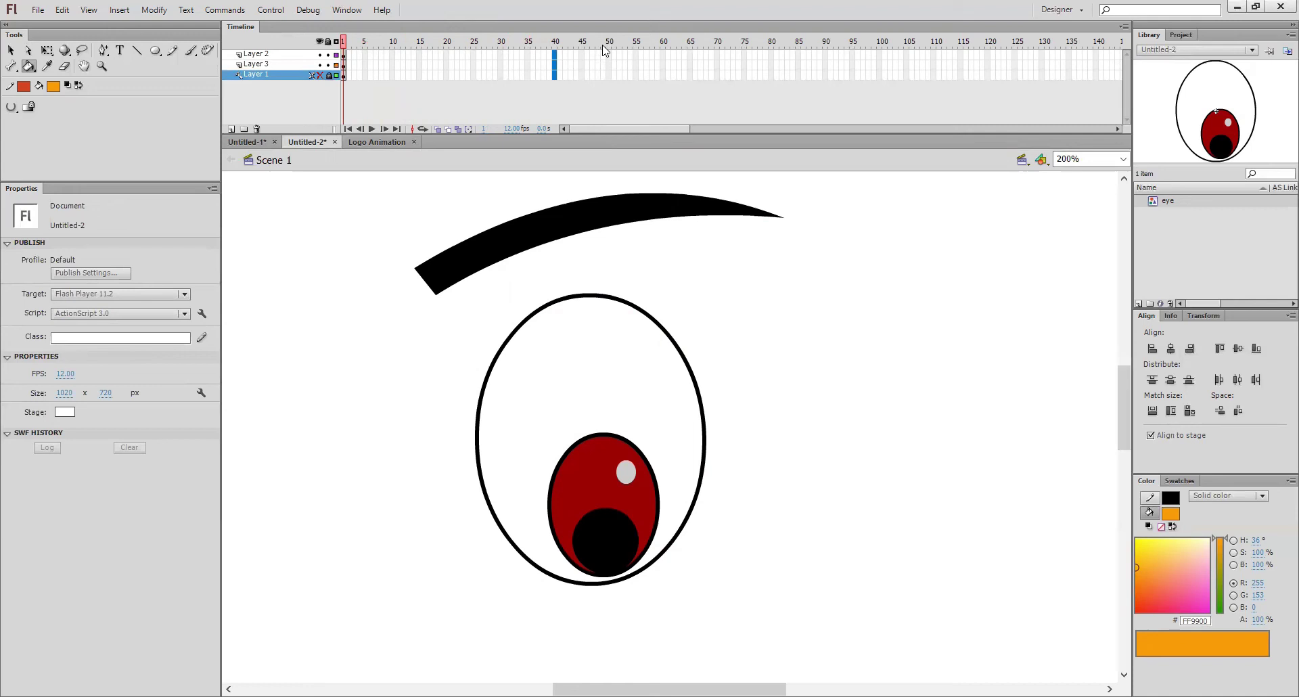
key("F5")
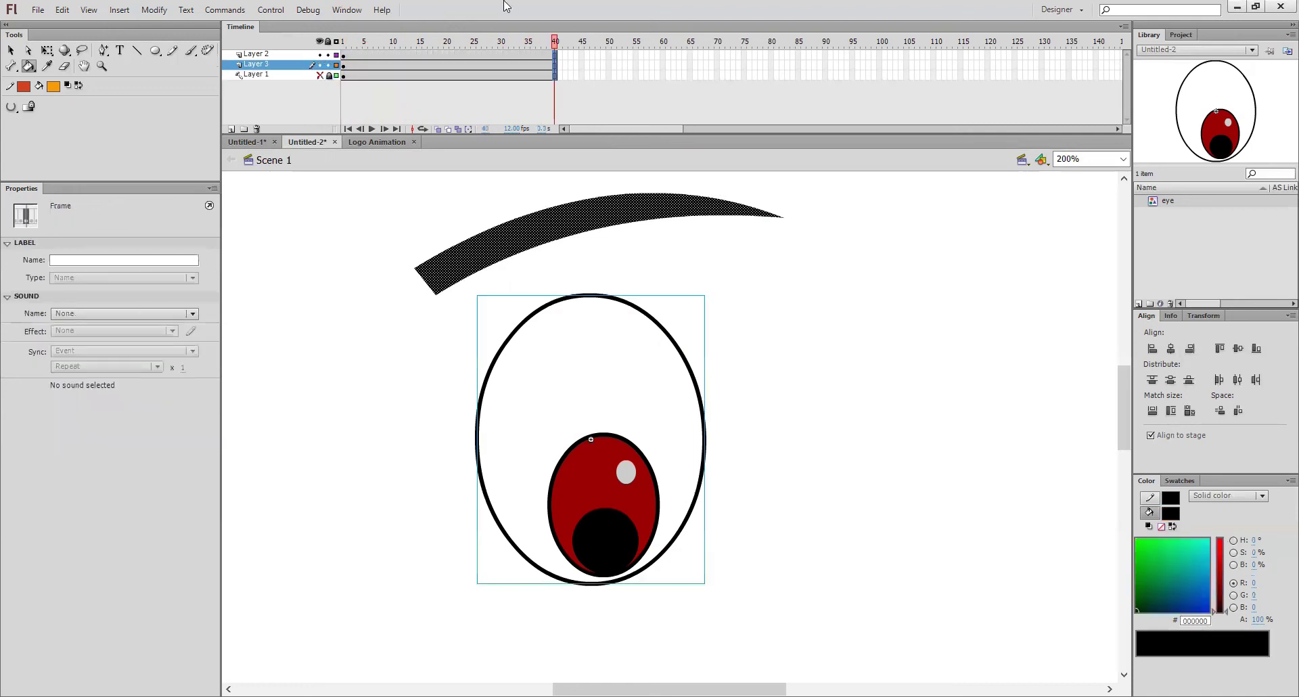
left_click_drag(554, 45, 344, 45)
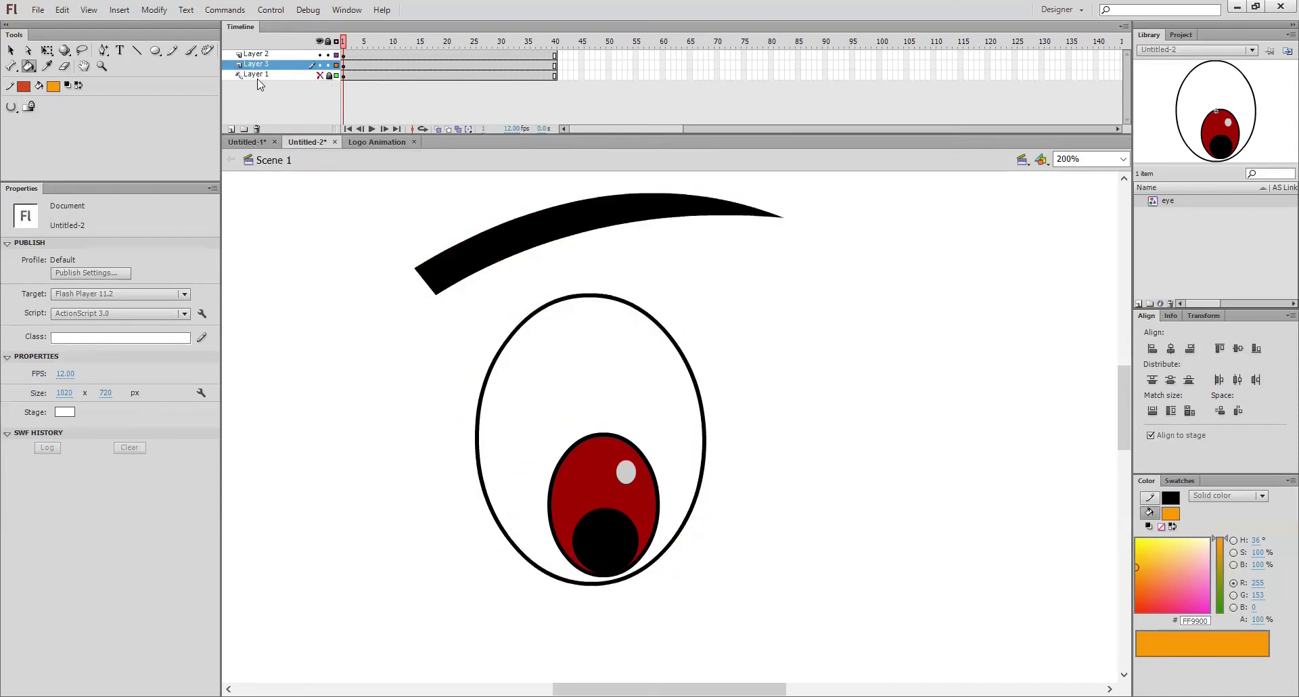
left_click_drag(343, 41, 435, 41)
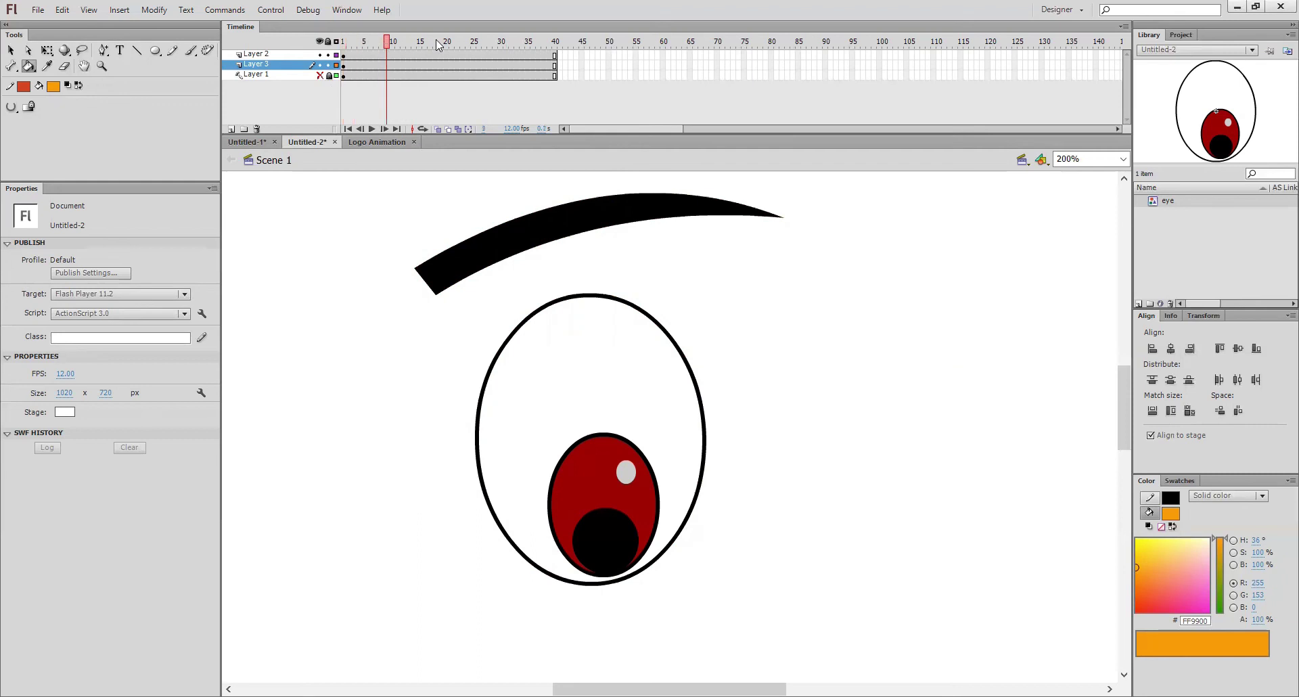
left_click(343, 65)
key("ctrl+Return")
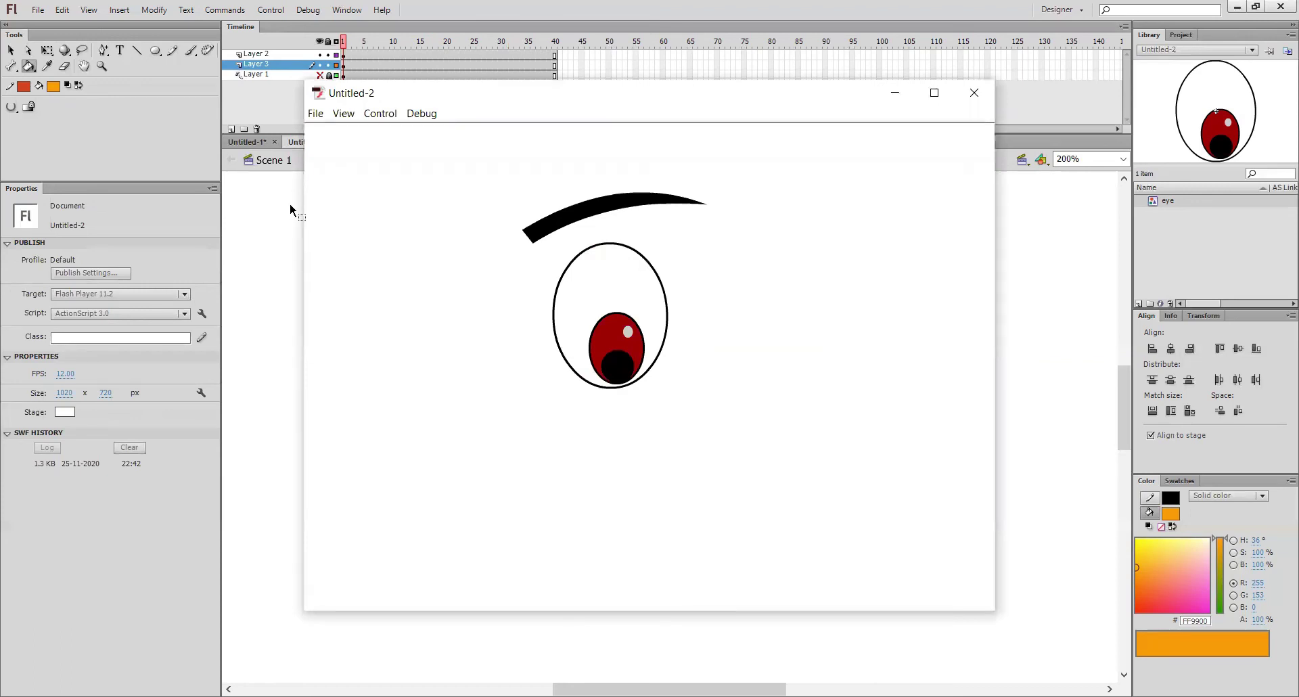
- Close the test movie and bend the eyebrow's right tip down and inward
left_click(971, 89)
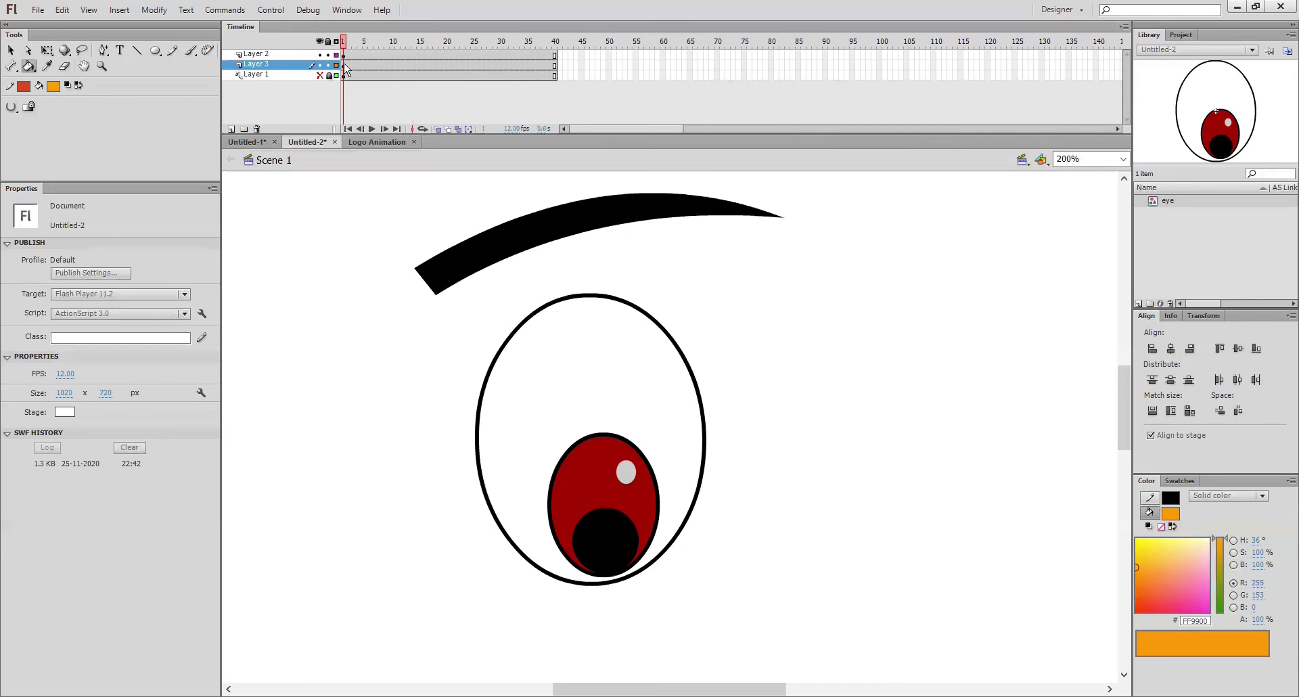
left_click(344, 55)
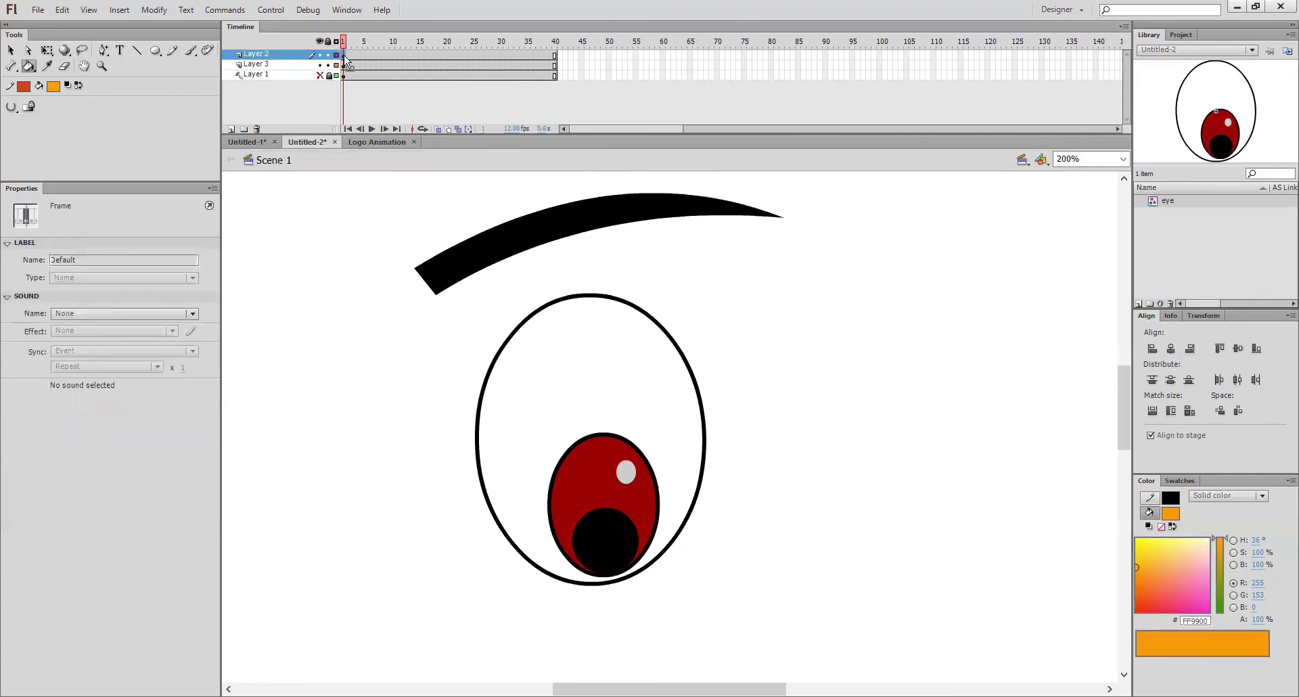
left_click(791, 270)
left_click_drag(782, 215, 733, 261)
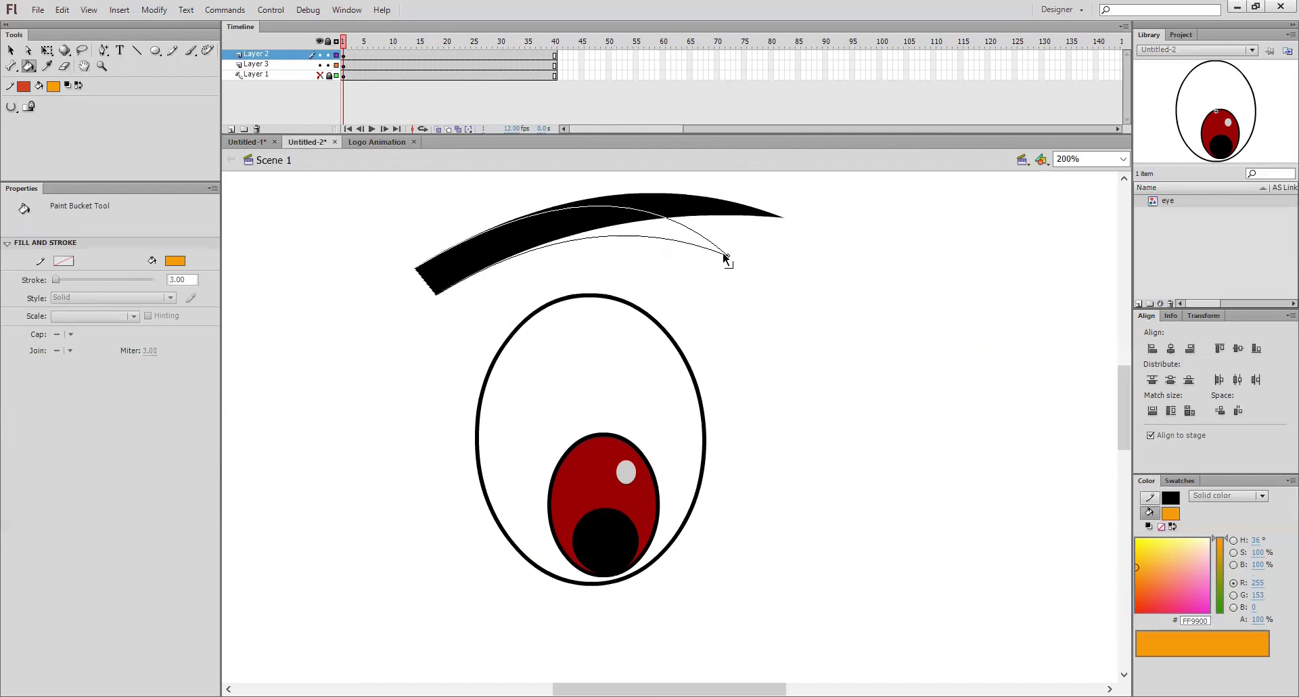
left_click_drag(733, 261, 717, 251)
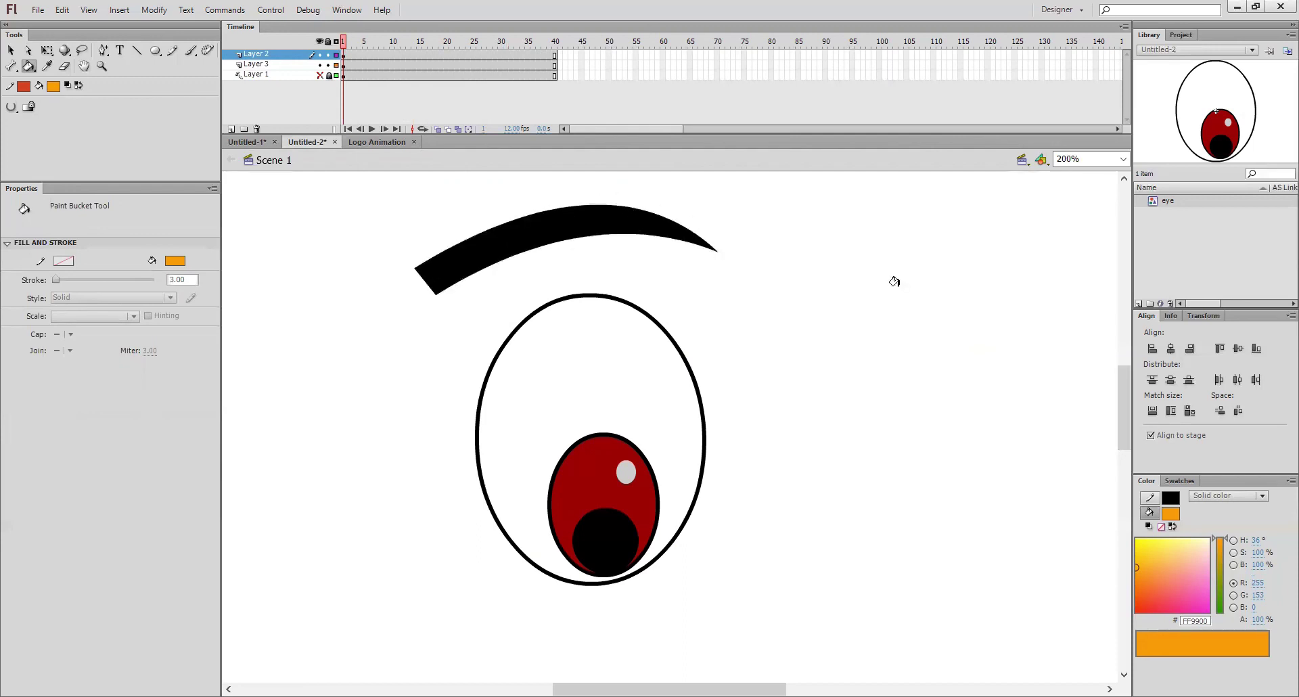
- Zoom to fit, select the eye and eyebrow, and nudge them right and down
key("ctrl+1")
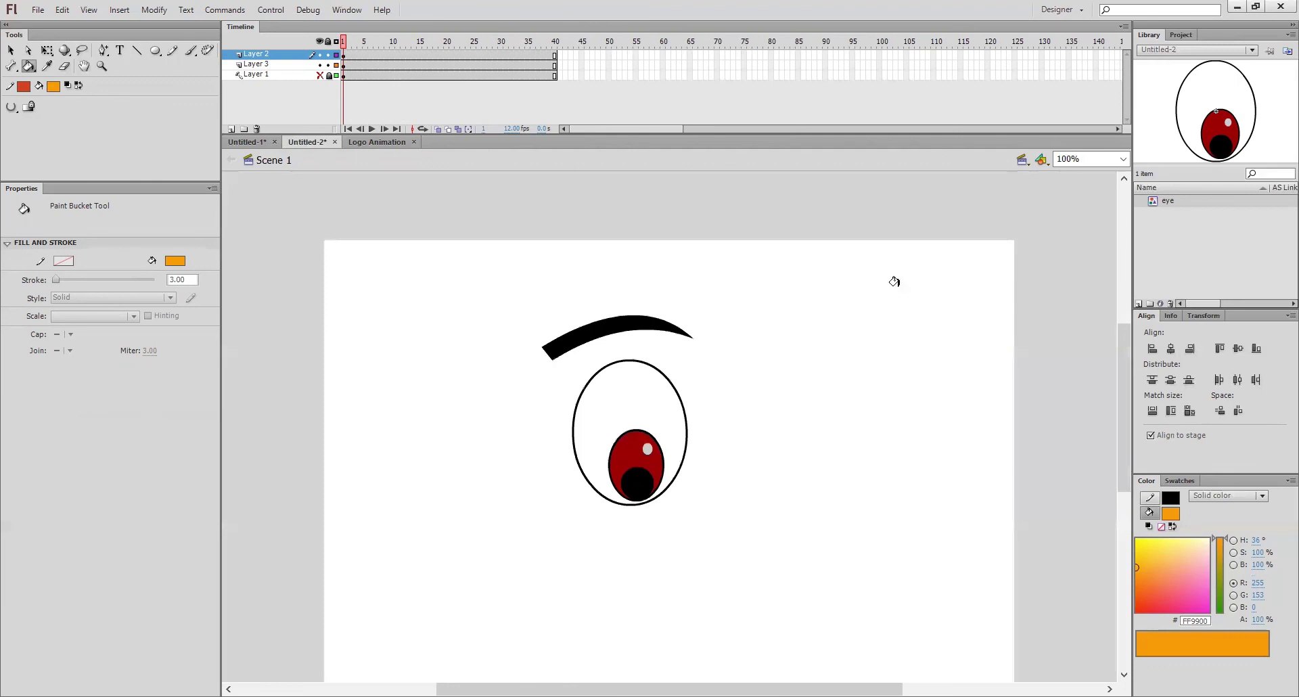
key("ctrl+a")
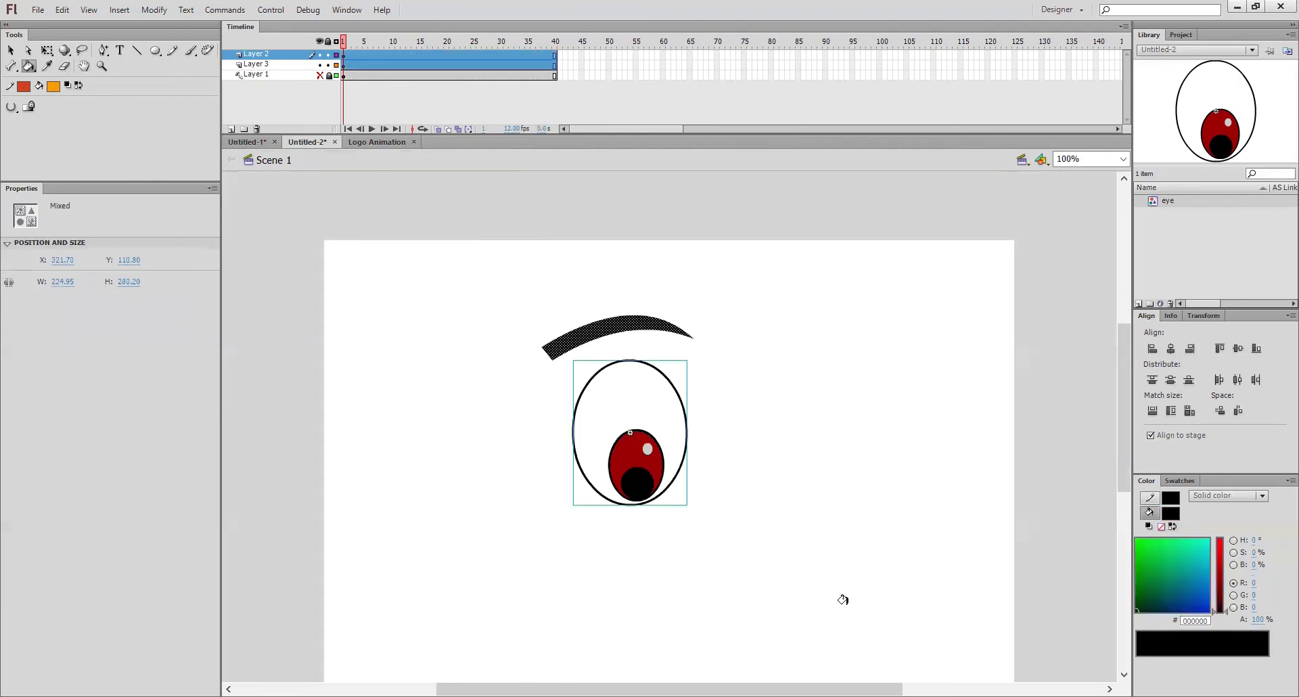
key("shift+Right")
key("shift+Right")
key("shift+Right")
key("shift+Right")
key("shift+Right")
key("shift+Right")
key("shift+Right")
key("shift+Right")
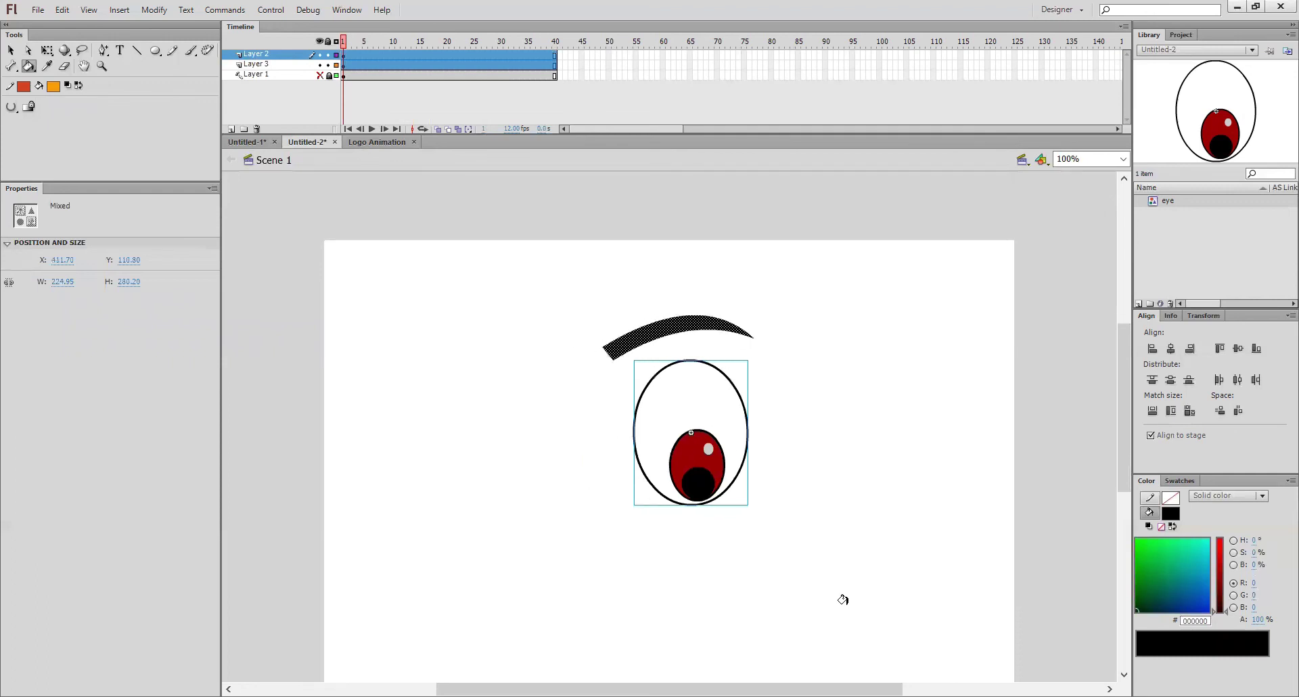
key("shift+Right")
key("shift+Right")
key("shift+Right")
key("shift+Right")
key("shift+Right")
key("shift+Right")
key("shift+Right")
key("shift+Right")
key("shift+Down")
key("shift+Down")
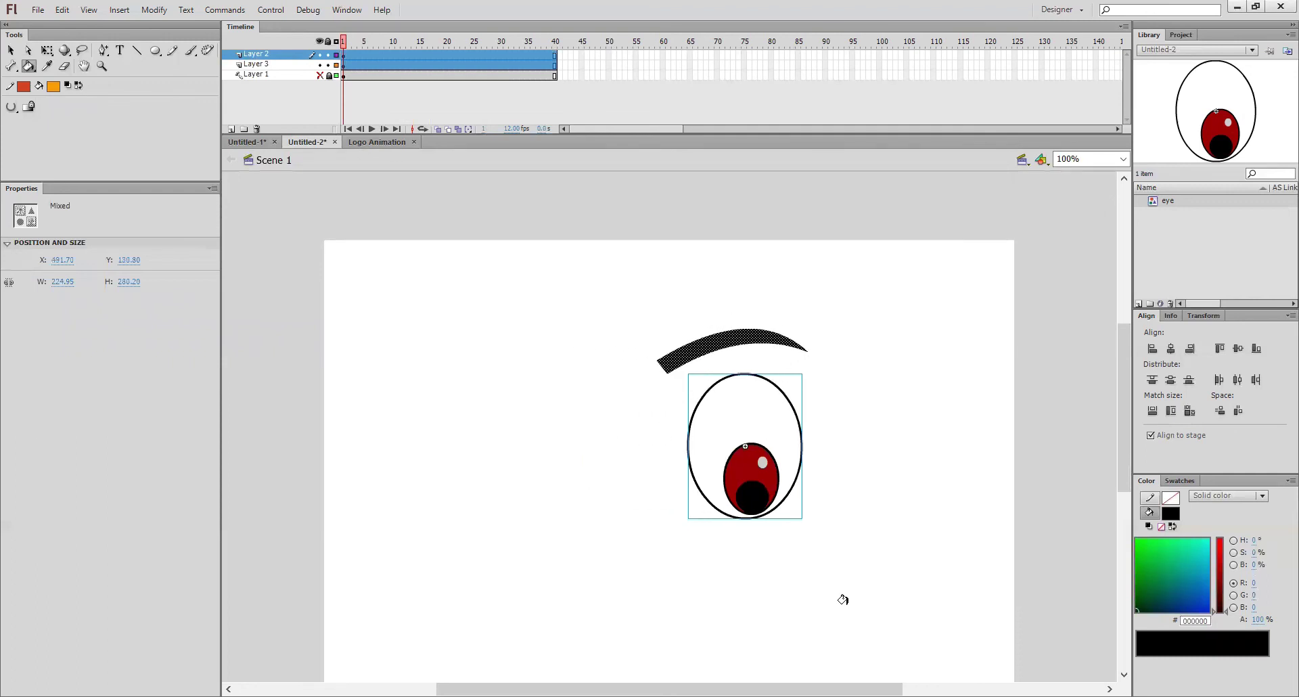
key("shift+Down")
key("shift+Down")
key("shift+Down")
key("shift+Down")
key("shift+Down")
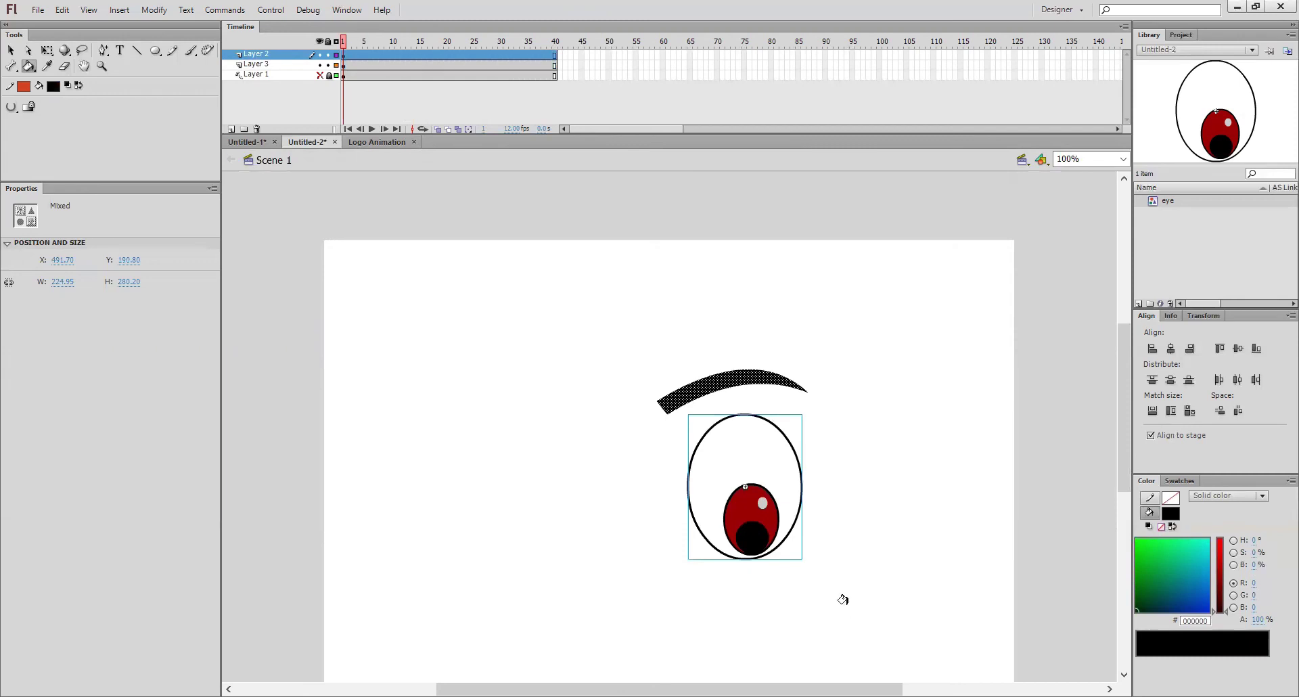
- Paste a copy of the eye and eyebrow in place and shift it left
key("ctrl+c")
key("ctrl+shift+v")
key("shift+Left")
key("shift+Left")
key("shift+Left")
key("shift+Left")
key("shift+Left")
key("shift+Left")
key("shift+Left")
key("shift+Left")
key("shift+Left")
key("shift+Left")
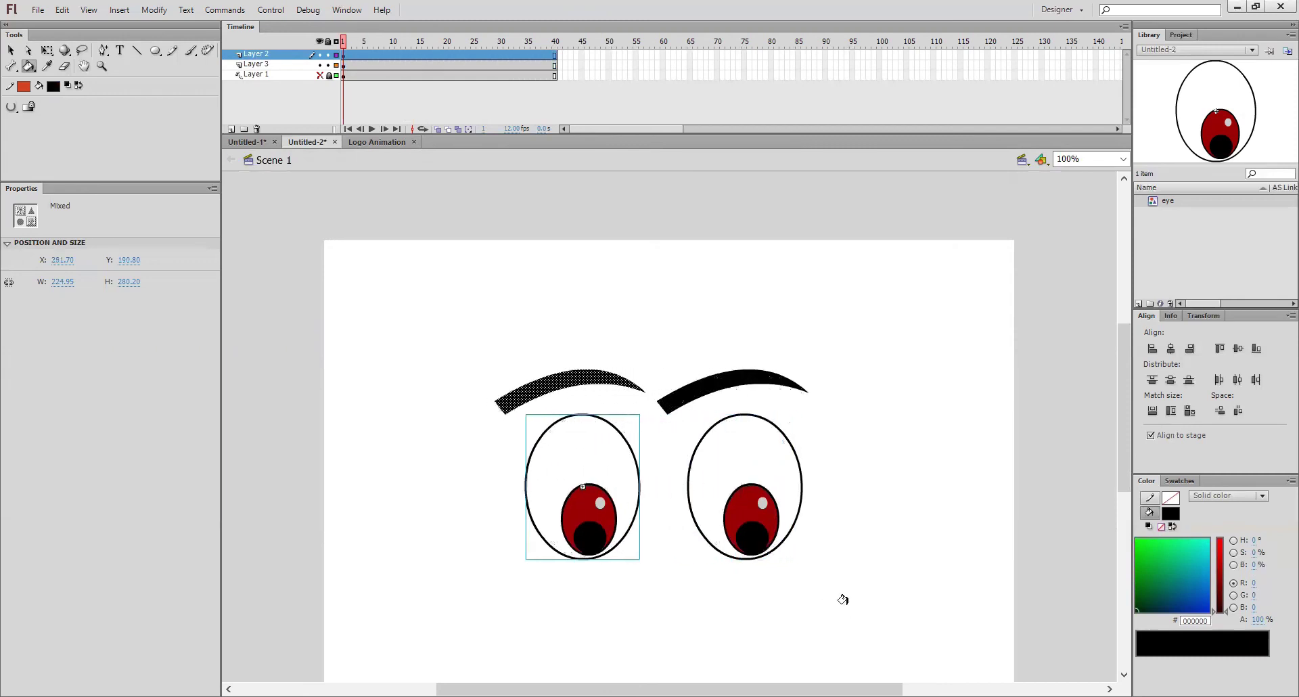
key("shift+Left")
key("shift+Left")
key("shift+Left")
key("shift+Left")
key("shift+Left")
key("shift+Left")
key("shift+Left")
key("shift+Left")
key("shift+Left")
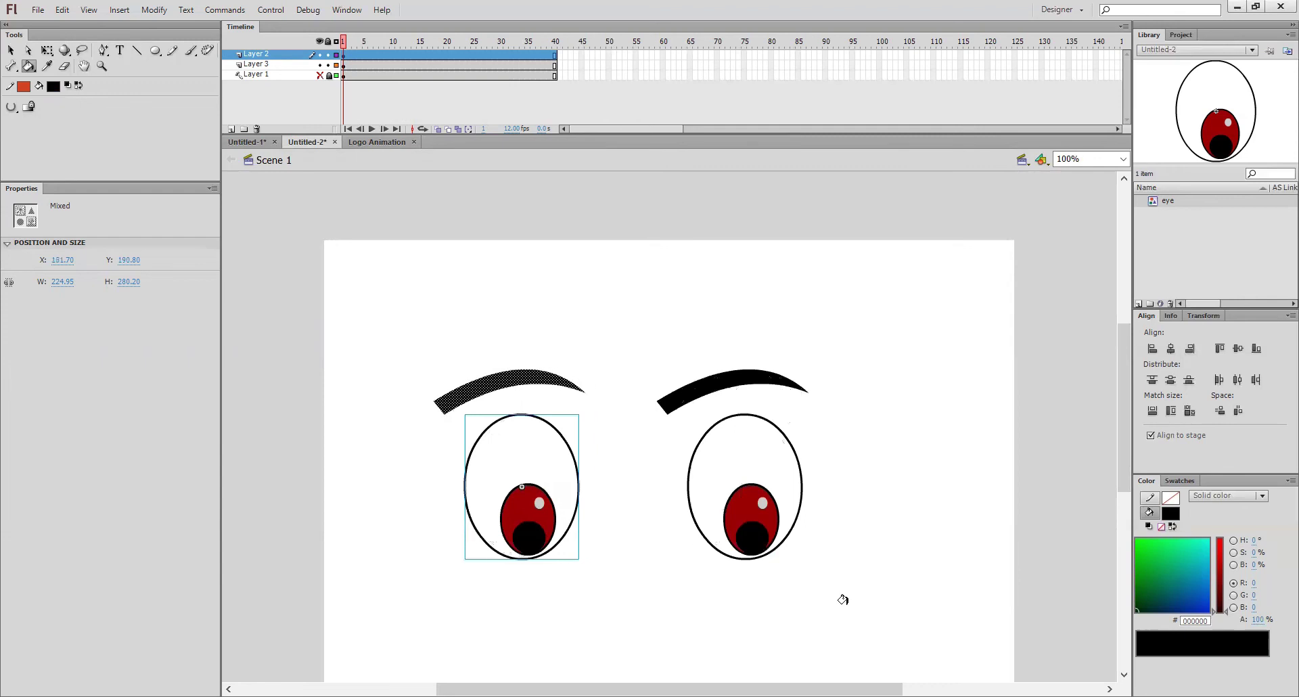
- Flip the copied eye and eyebrow horizontally and nudge it level with the right eye
left_click(155, 9)
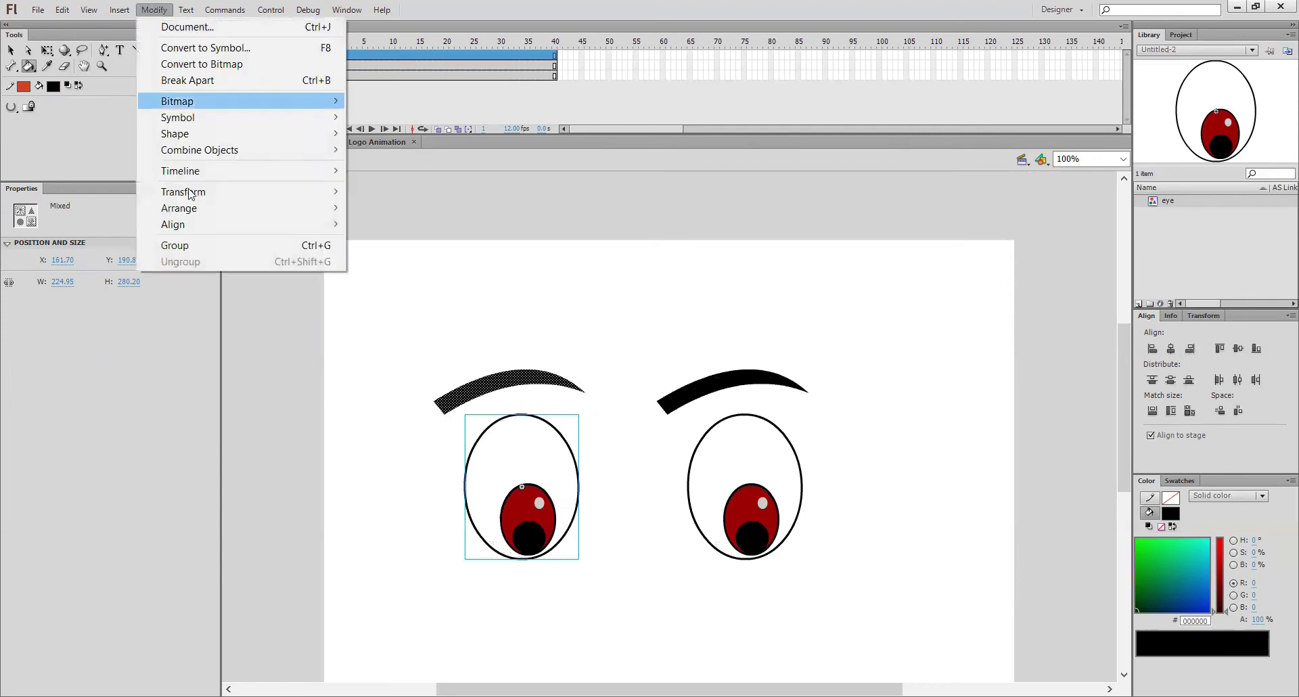
mouse_move(183, 192)
left_click(401, 346)
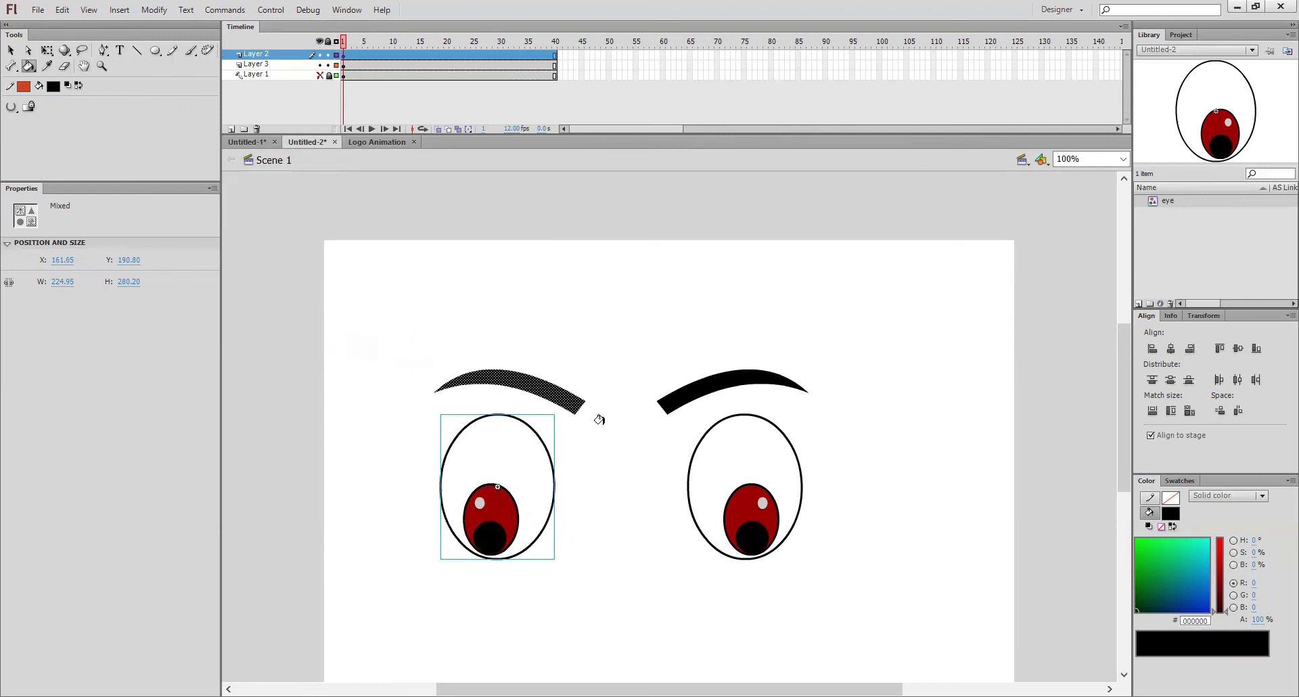
left_click_drag(386, 313, 618, 649)
key("shift+Right")
key("shift+Right")
key("shift+Right")
key("shift+Right")
key("shift+Right")
key("shift+Left")
key("shift+Left")
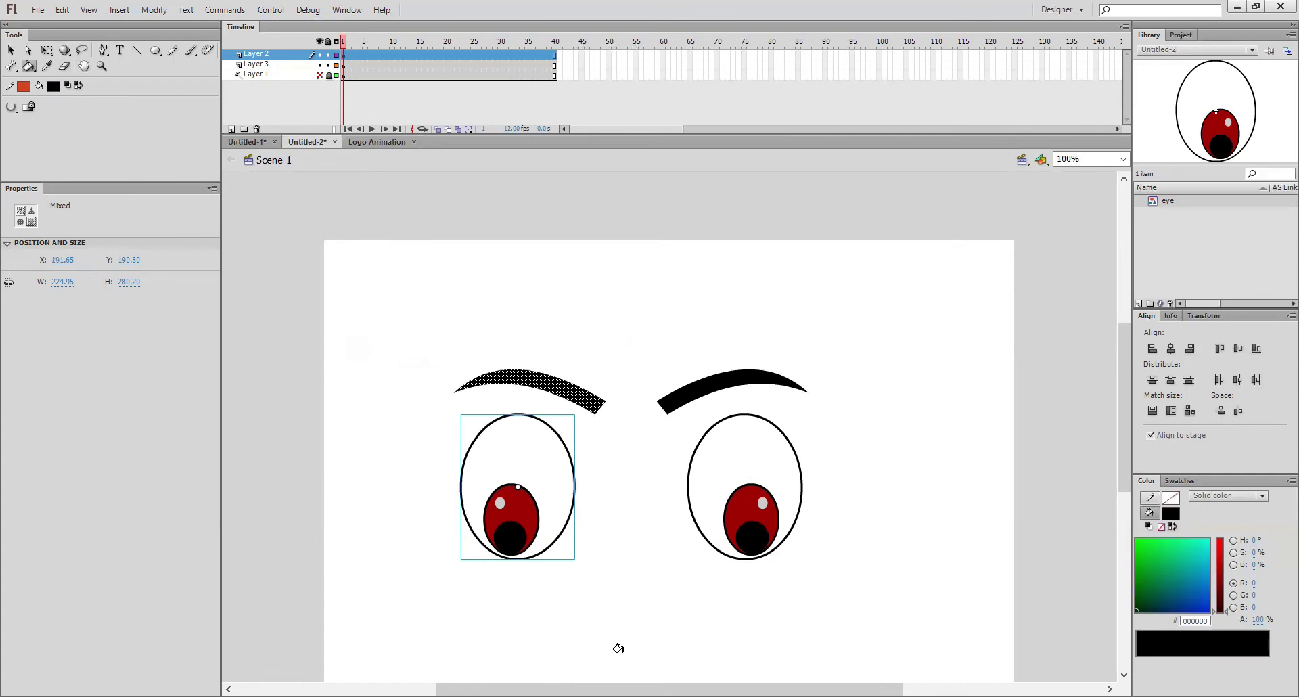
key("shift+Left")
key("shift+Down")
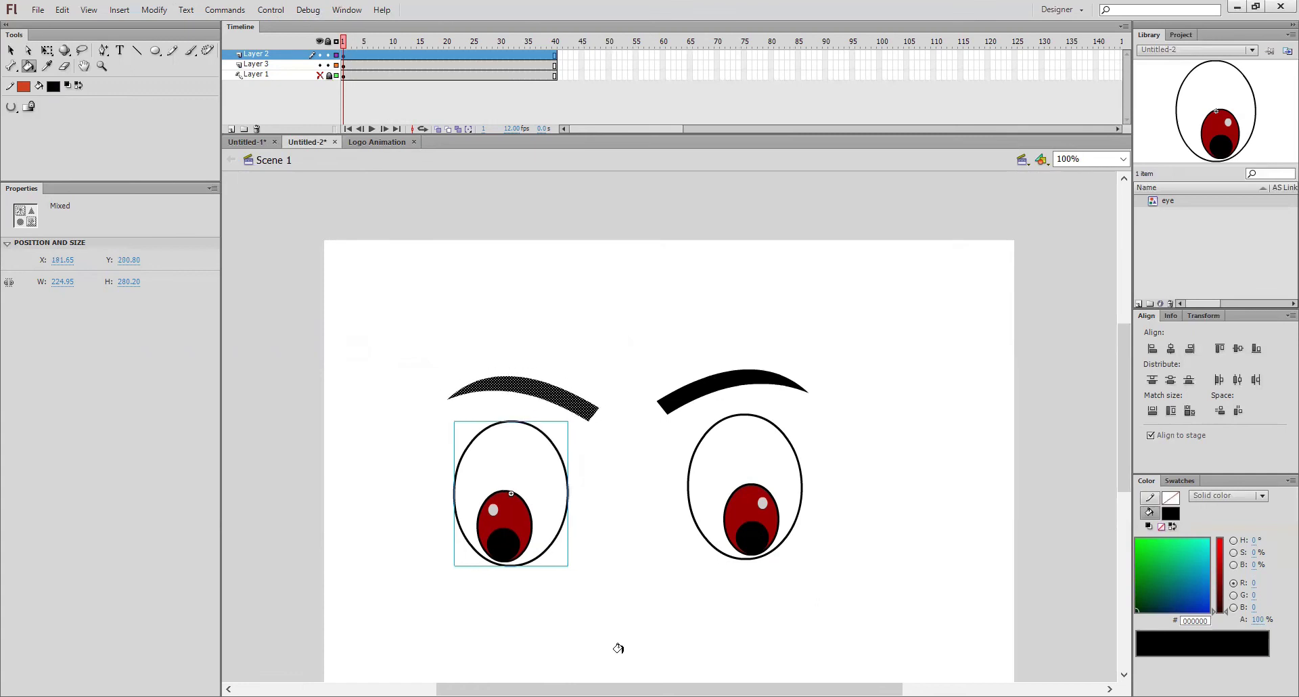
key("shift+Up")
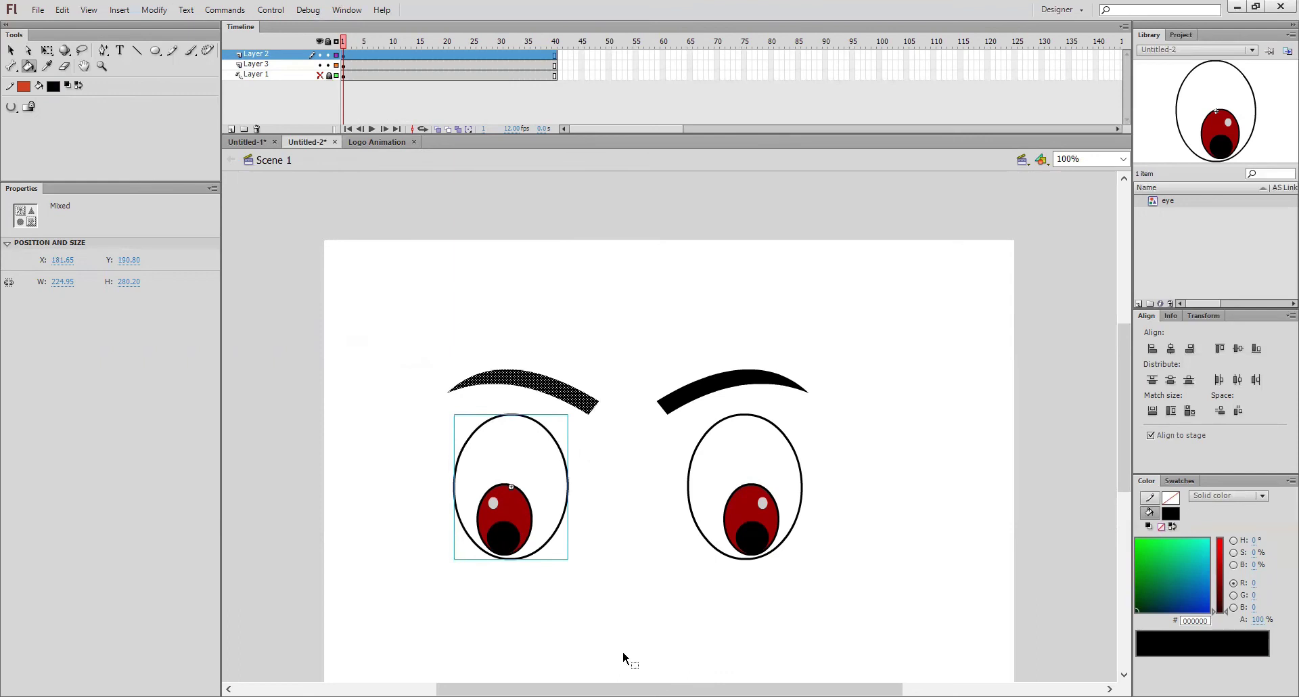
key("ctrl+Return")
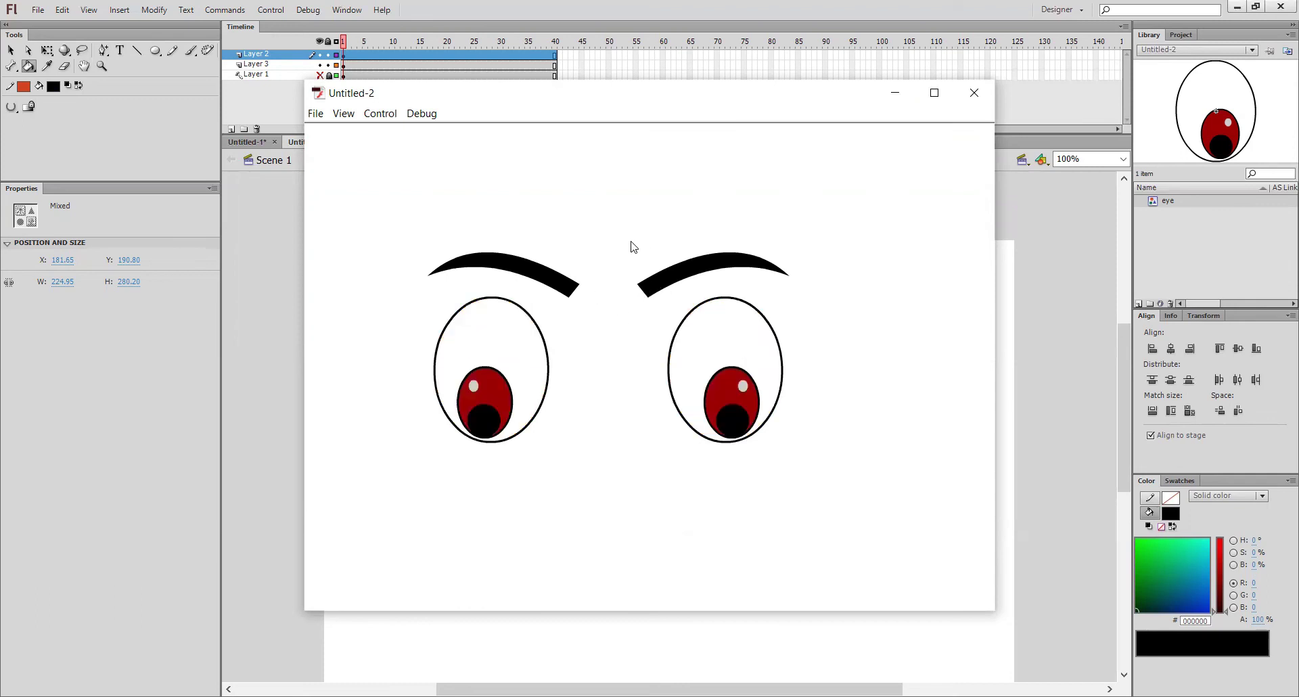
left_click(975, 93)
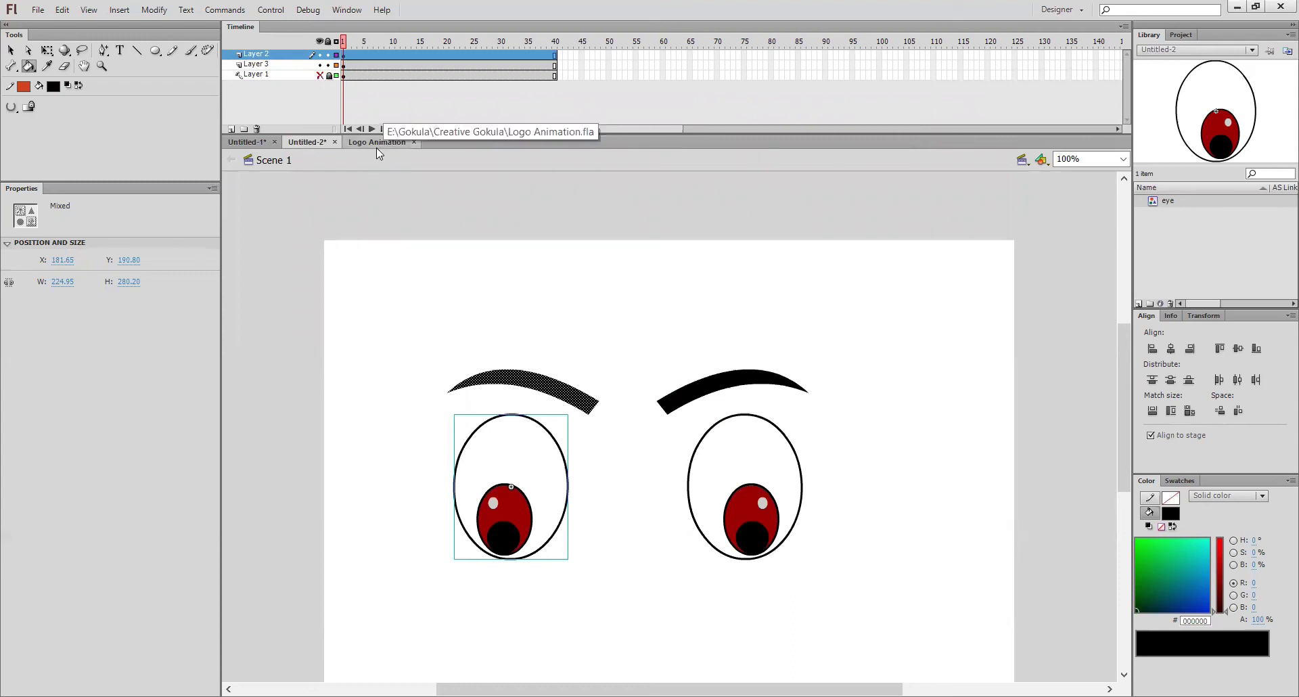
- Switch to the Untitled-1 document of three eye sets and test-play its animation
left_click(246, 142)
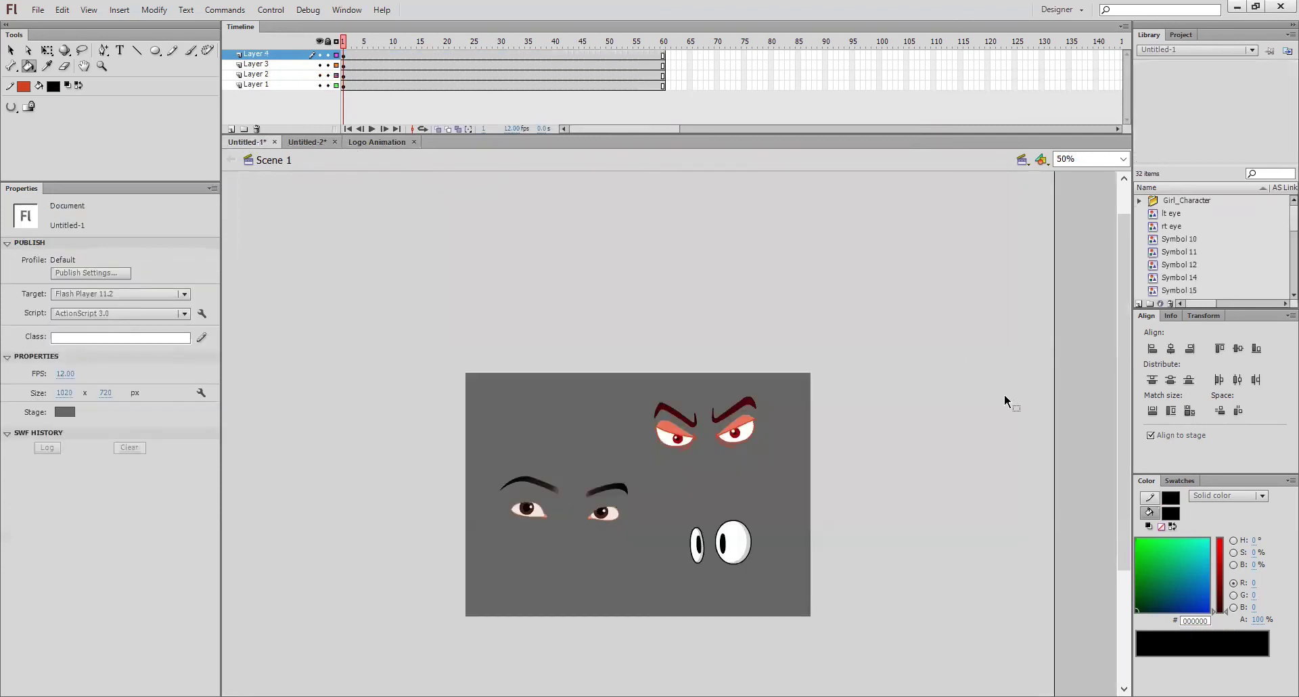
key("ctrl+Return")
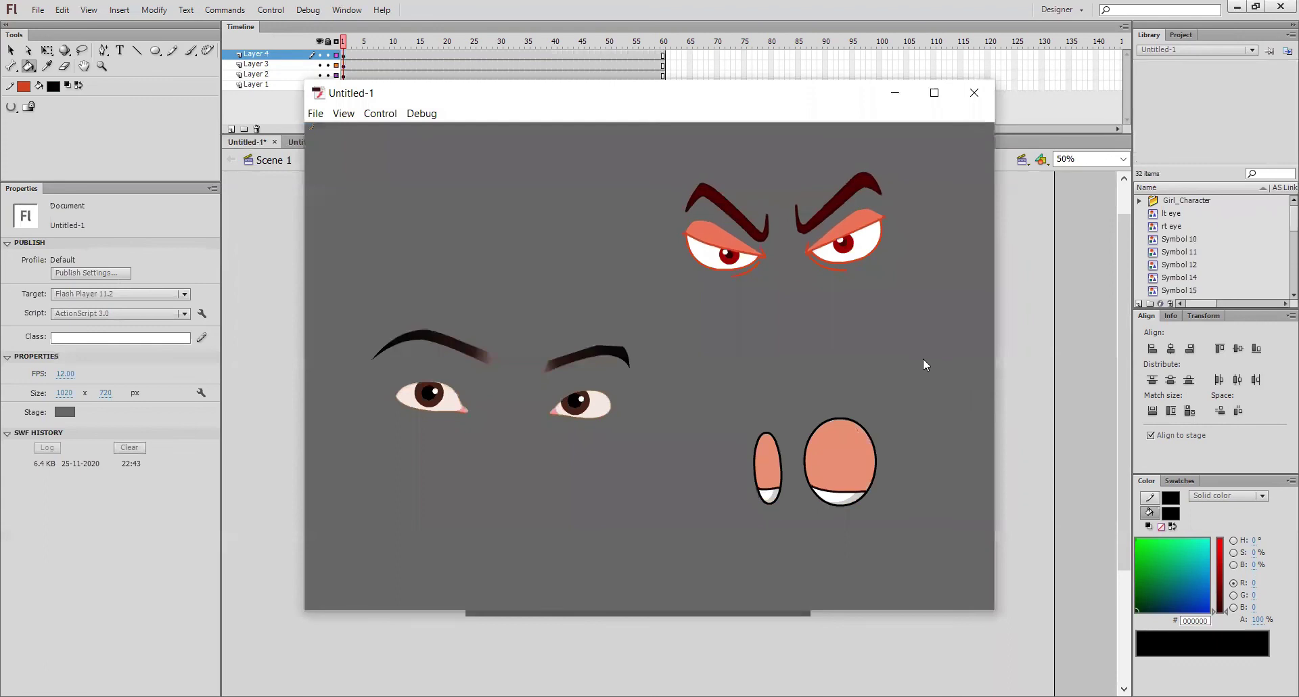